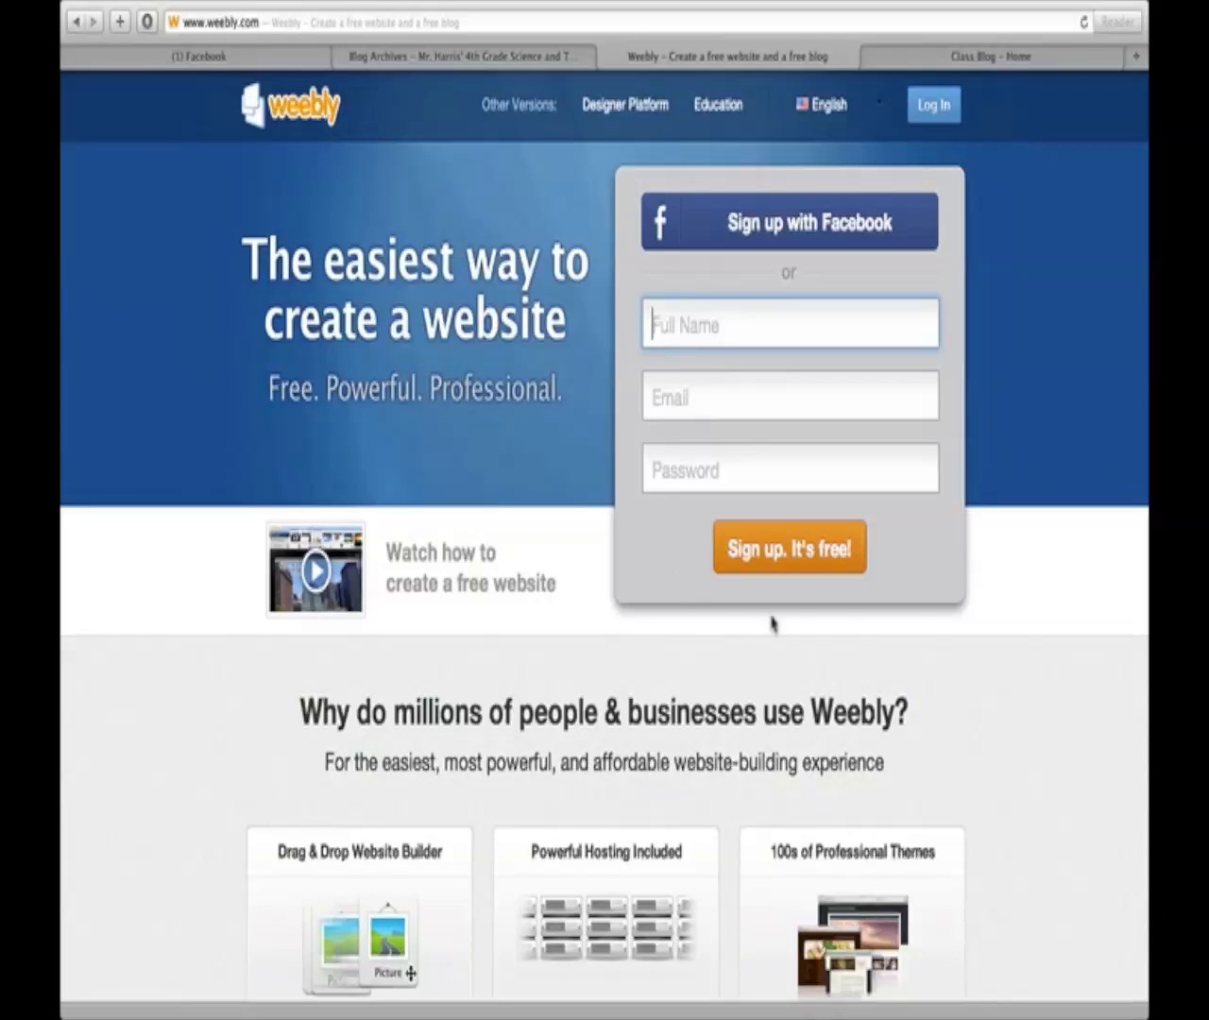
Log in with the already filled-in account credentials and start adding a new site.
left_click(939, 109)
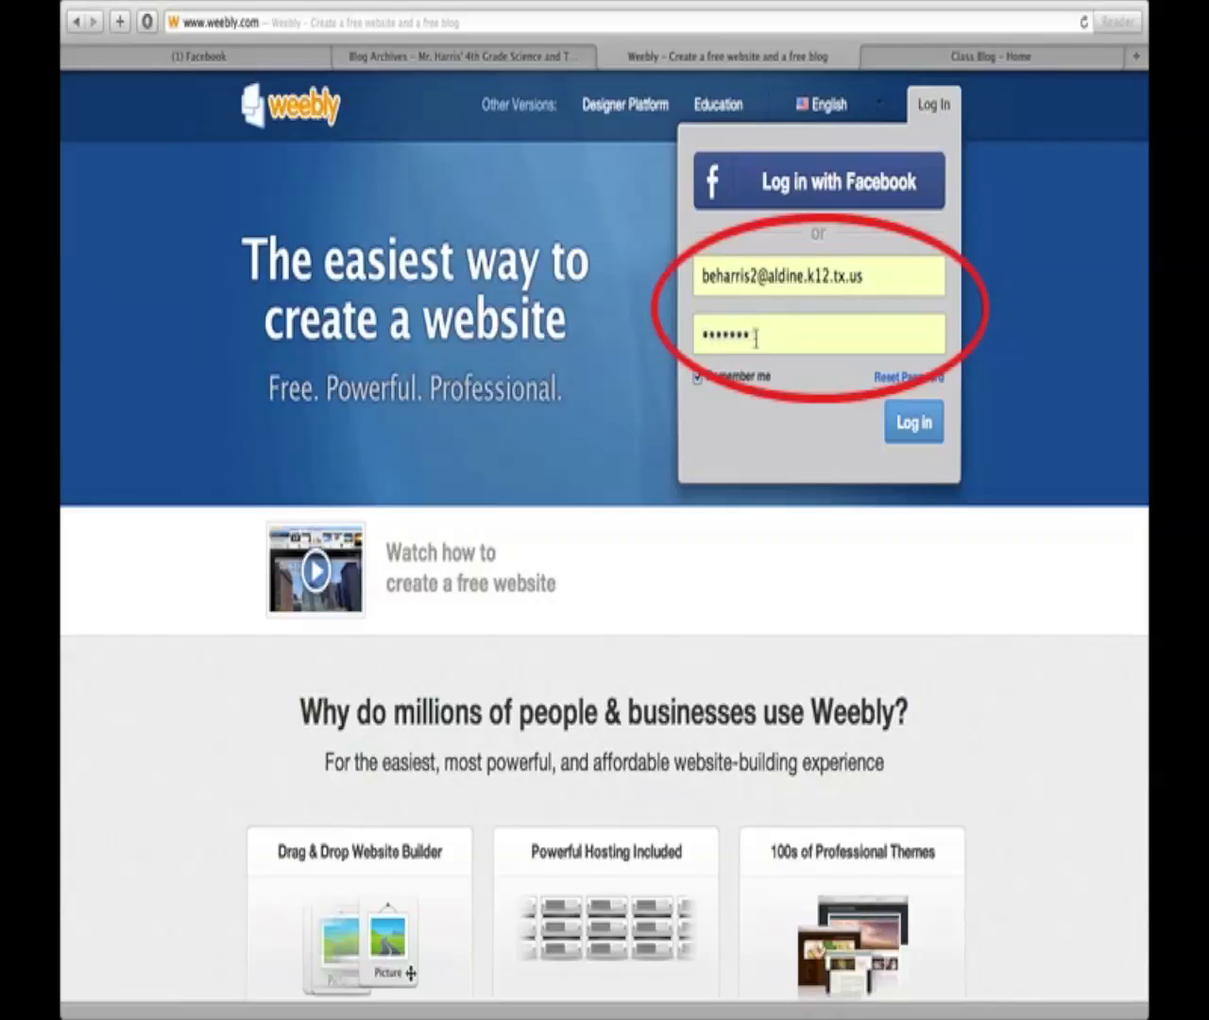
left_click(910, 440)
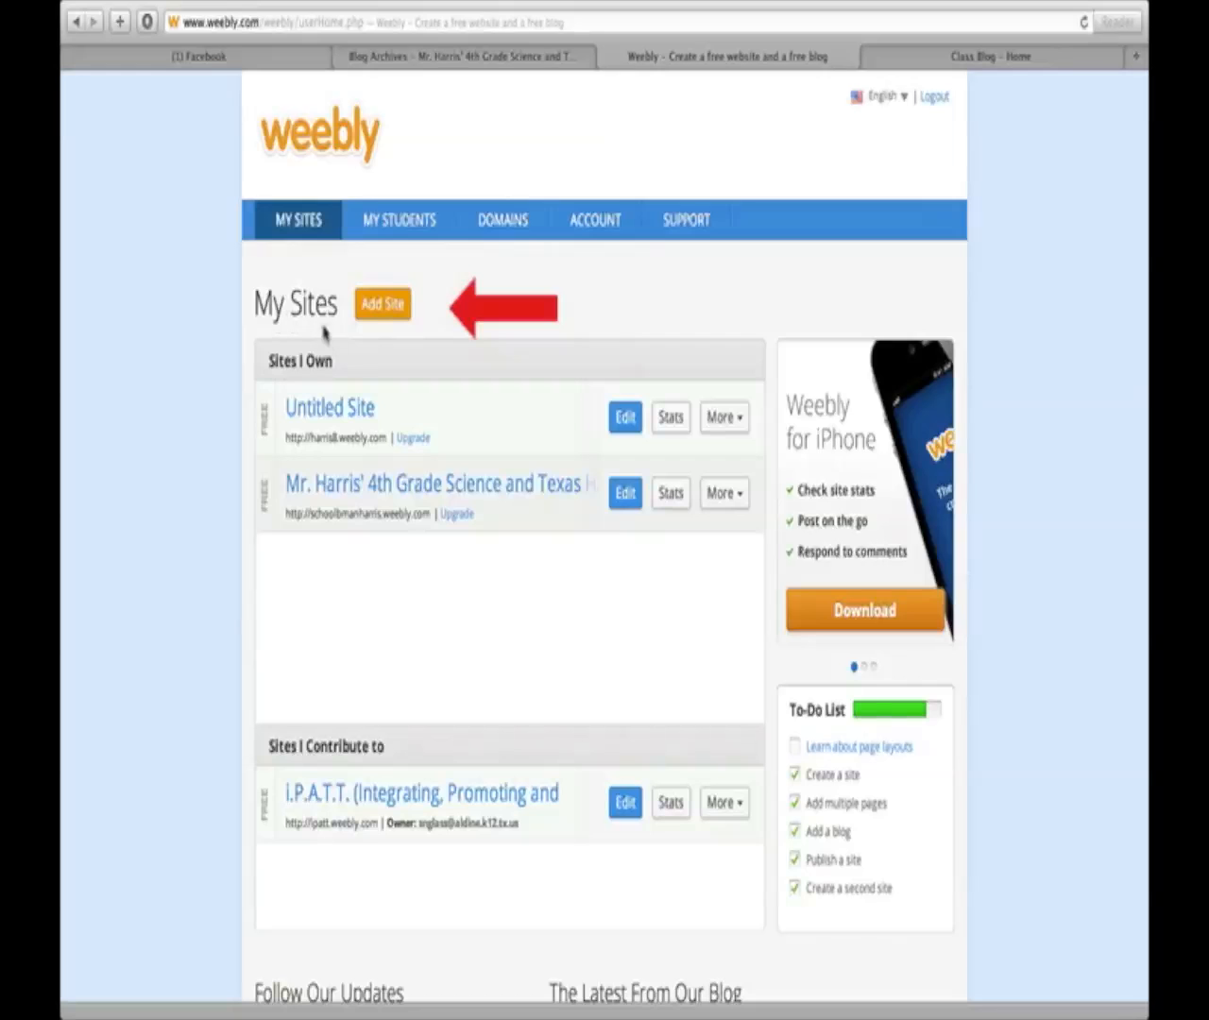
left_click(375, 306)
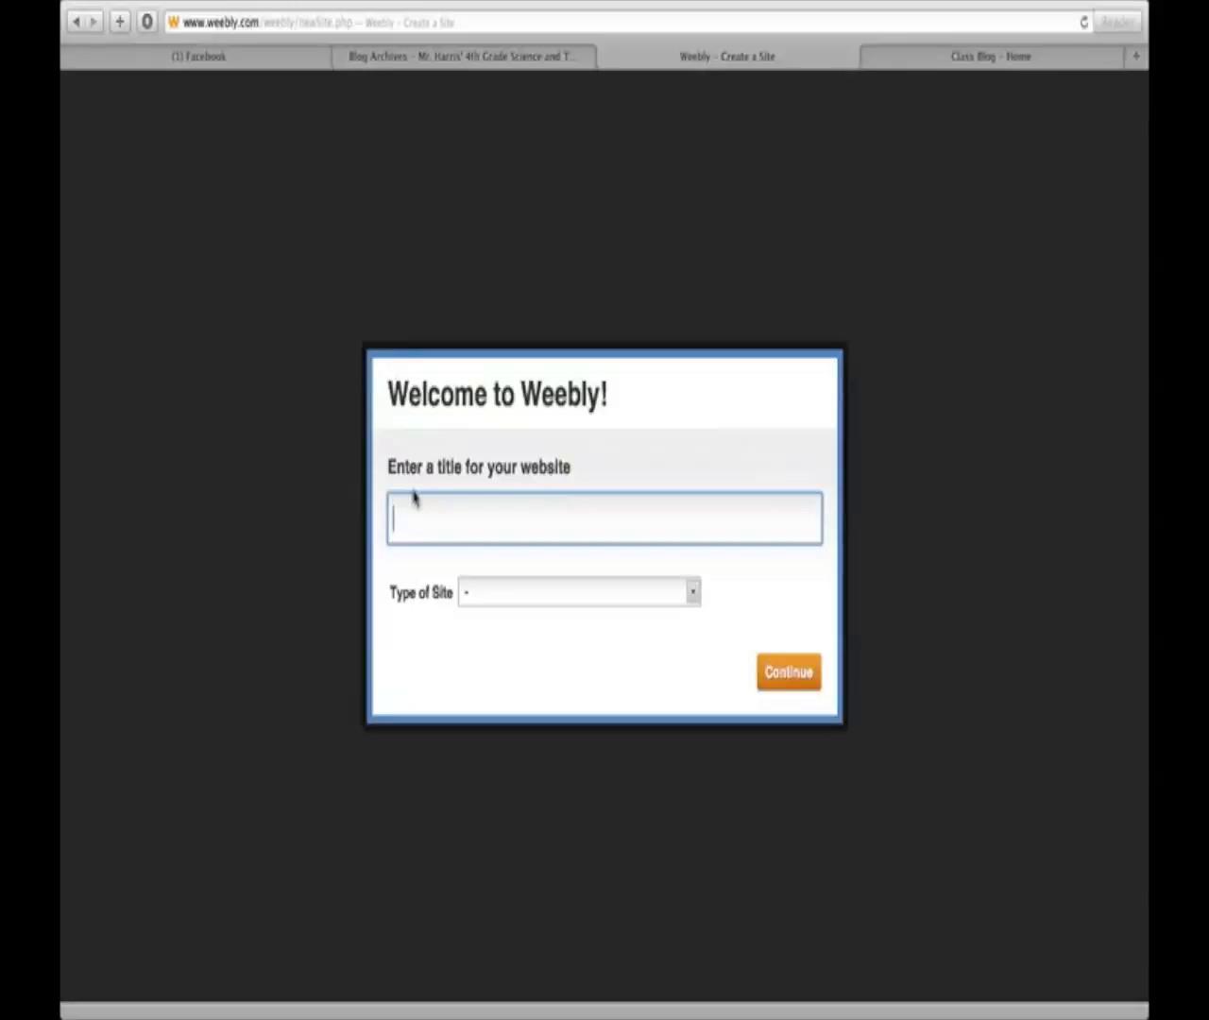
Title the new website Classroom Blog, set its type to Education and category to School, and continue.
type("Classroom Blog")
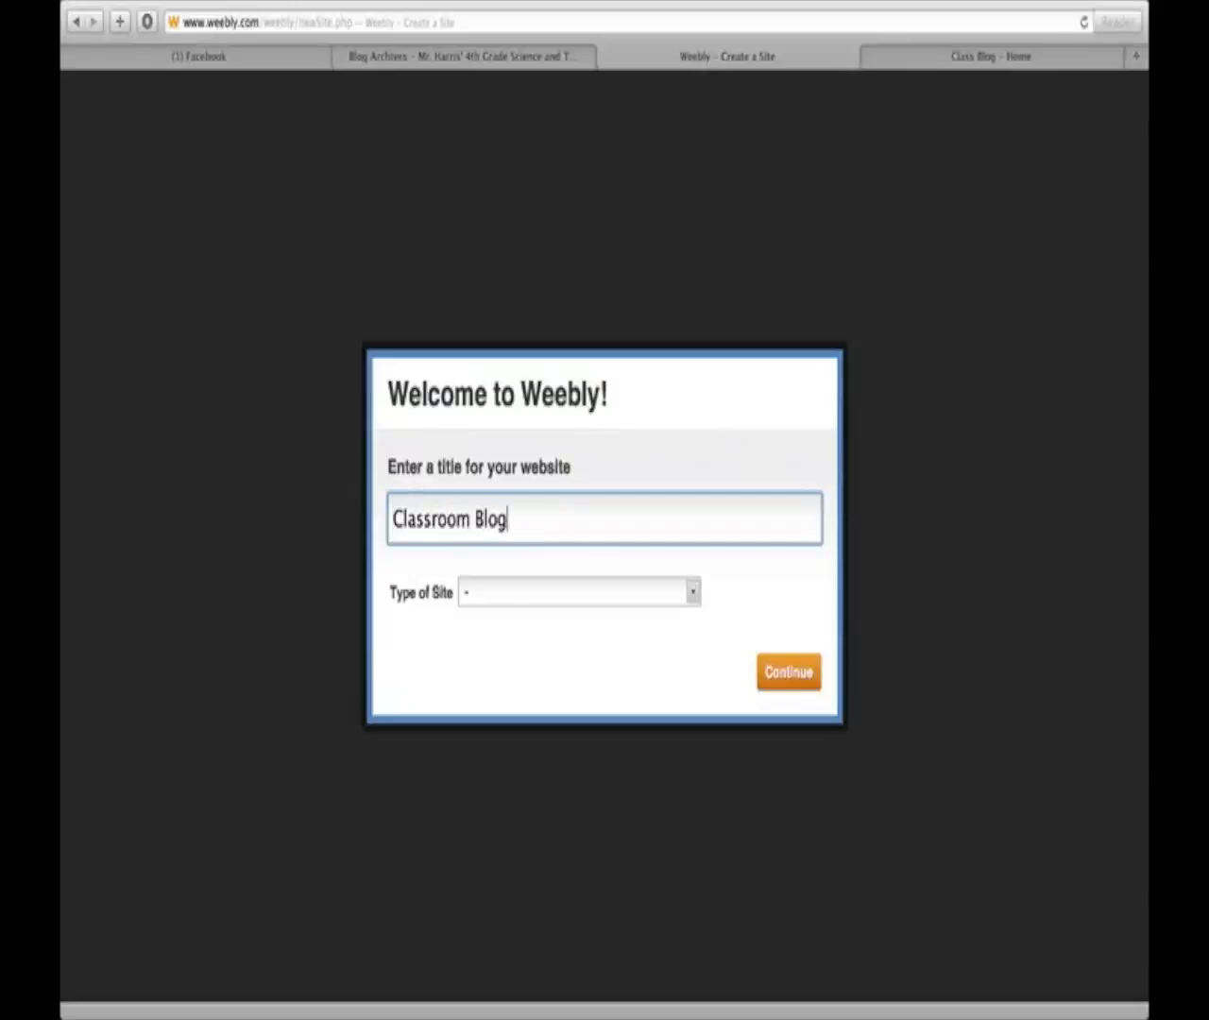
left_click(695, 606)
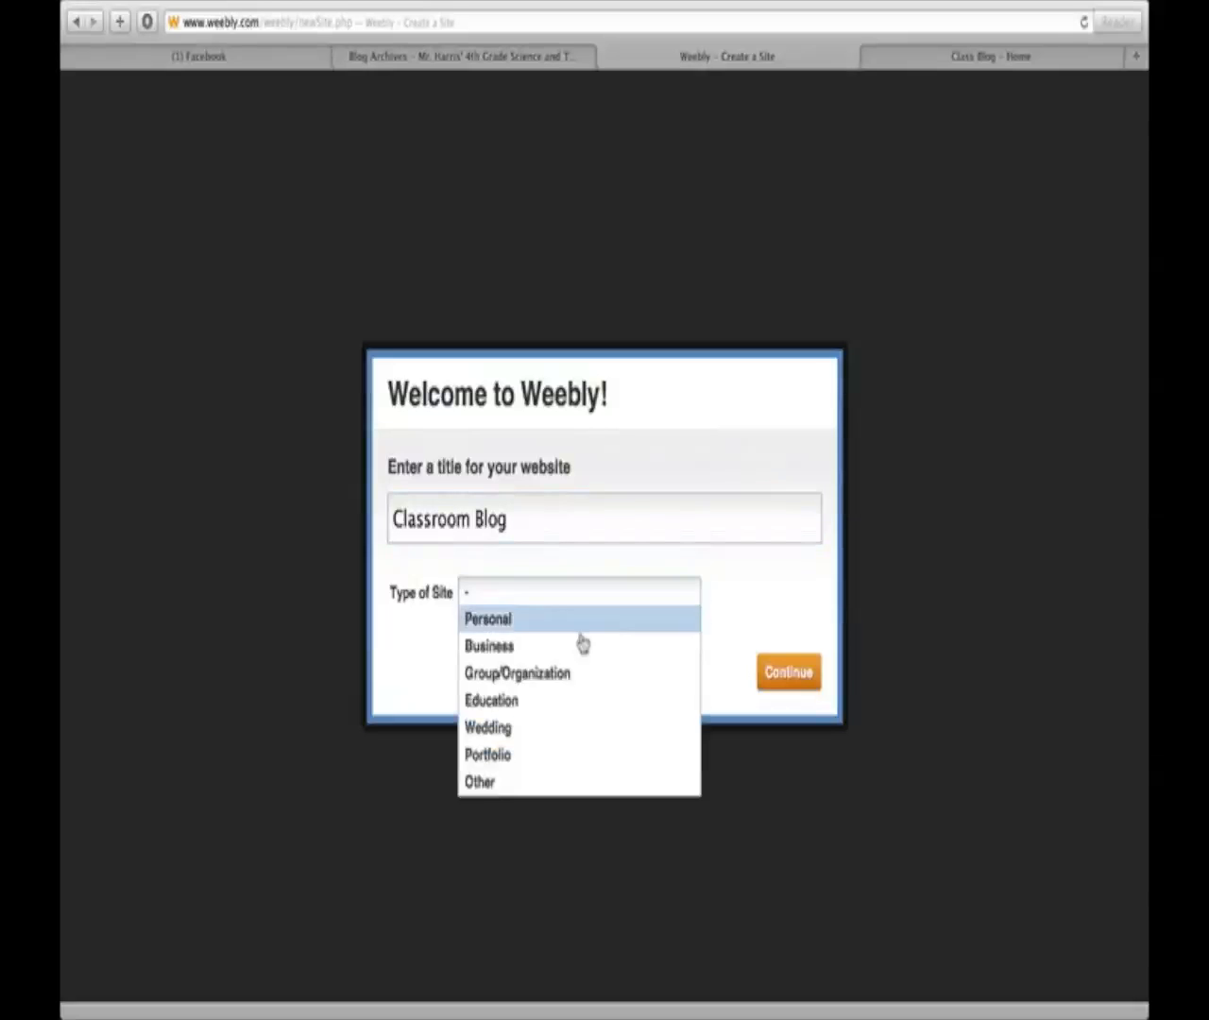
left_click(518, 703)
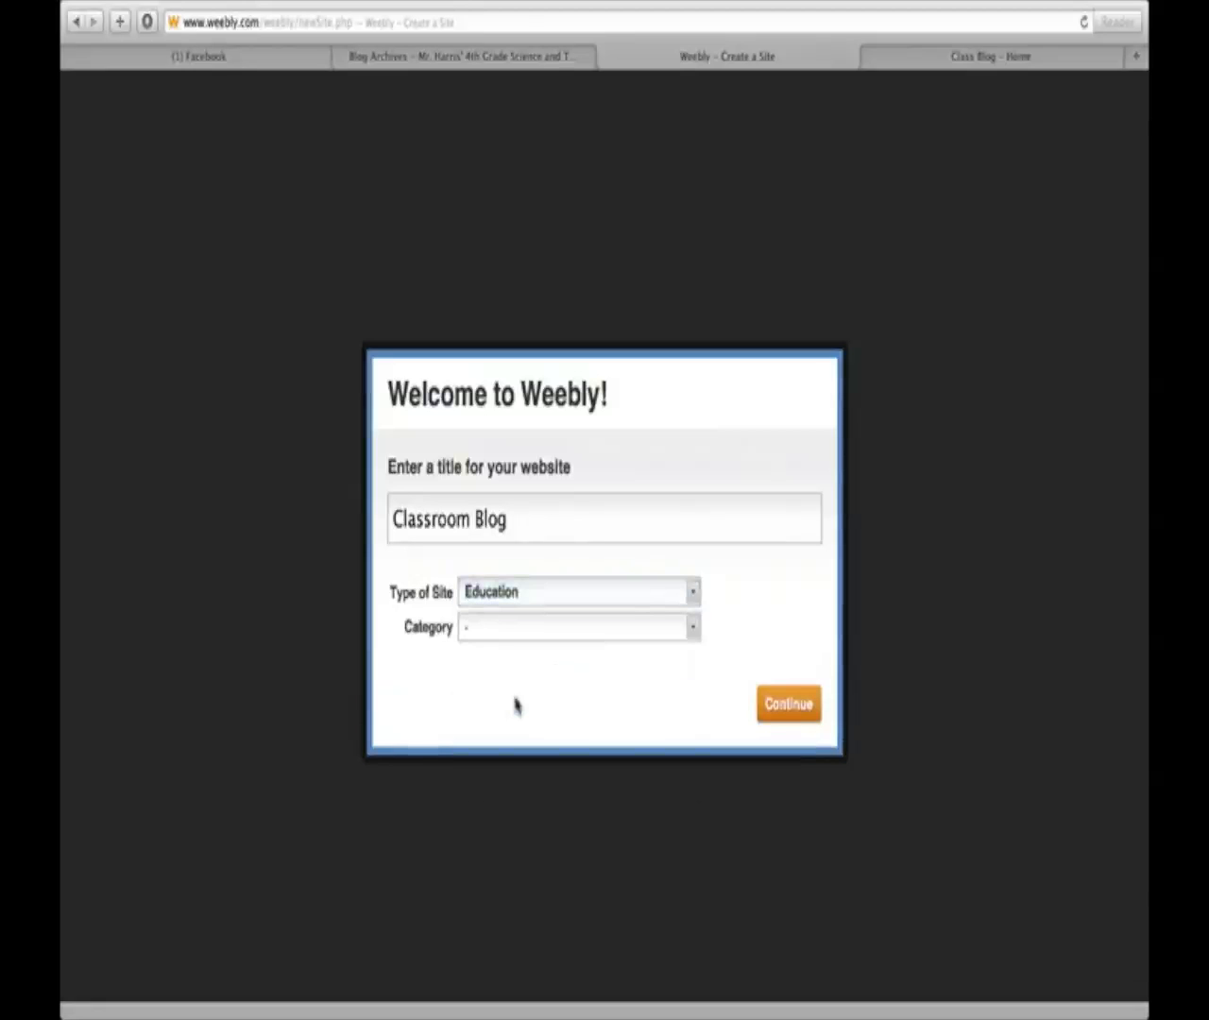
left_click(692, 633)
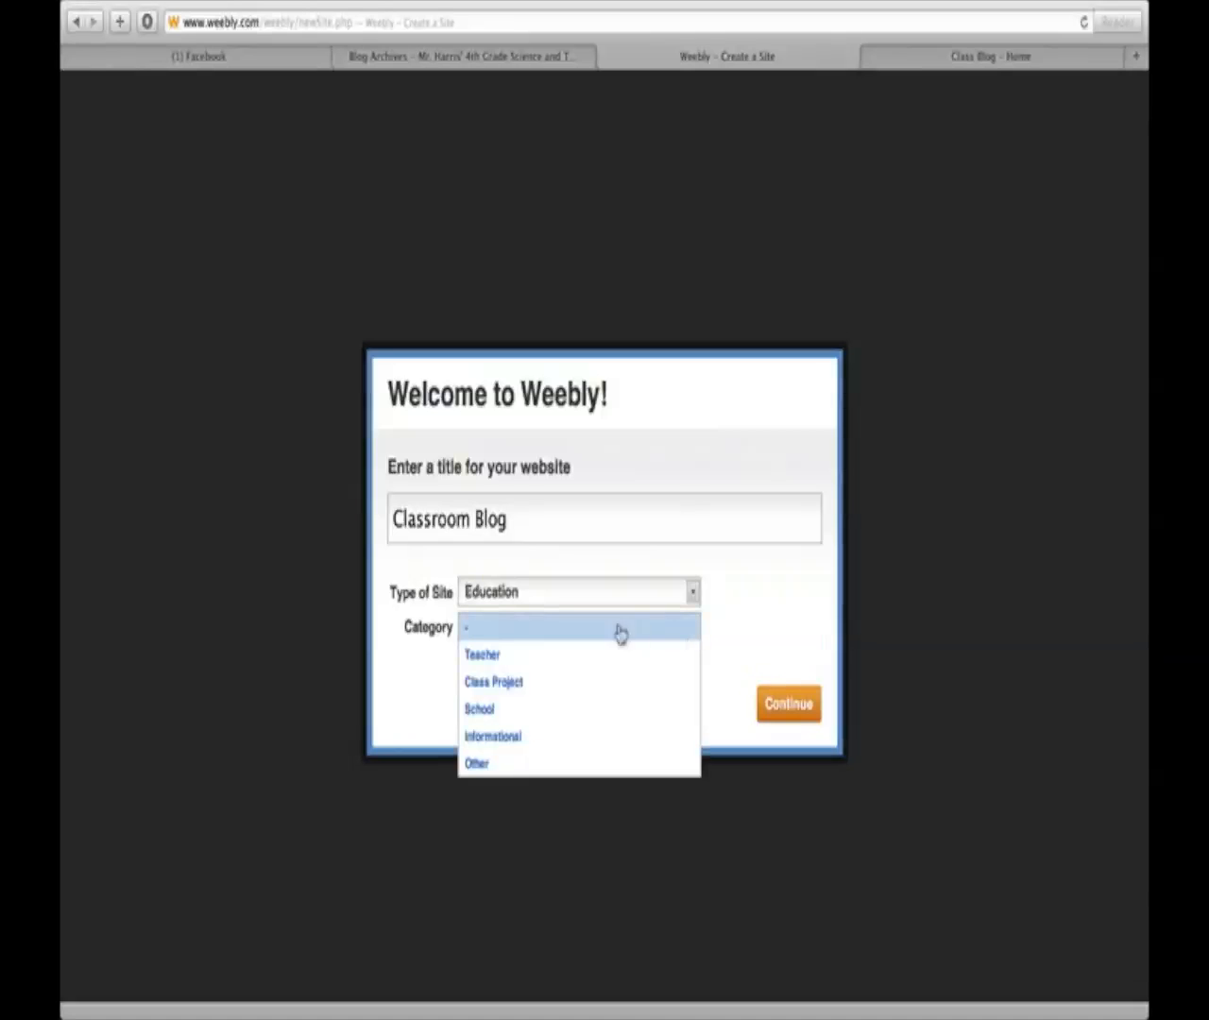
left_click(503, 718)
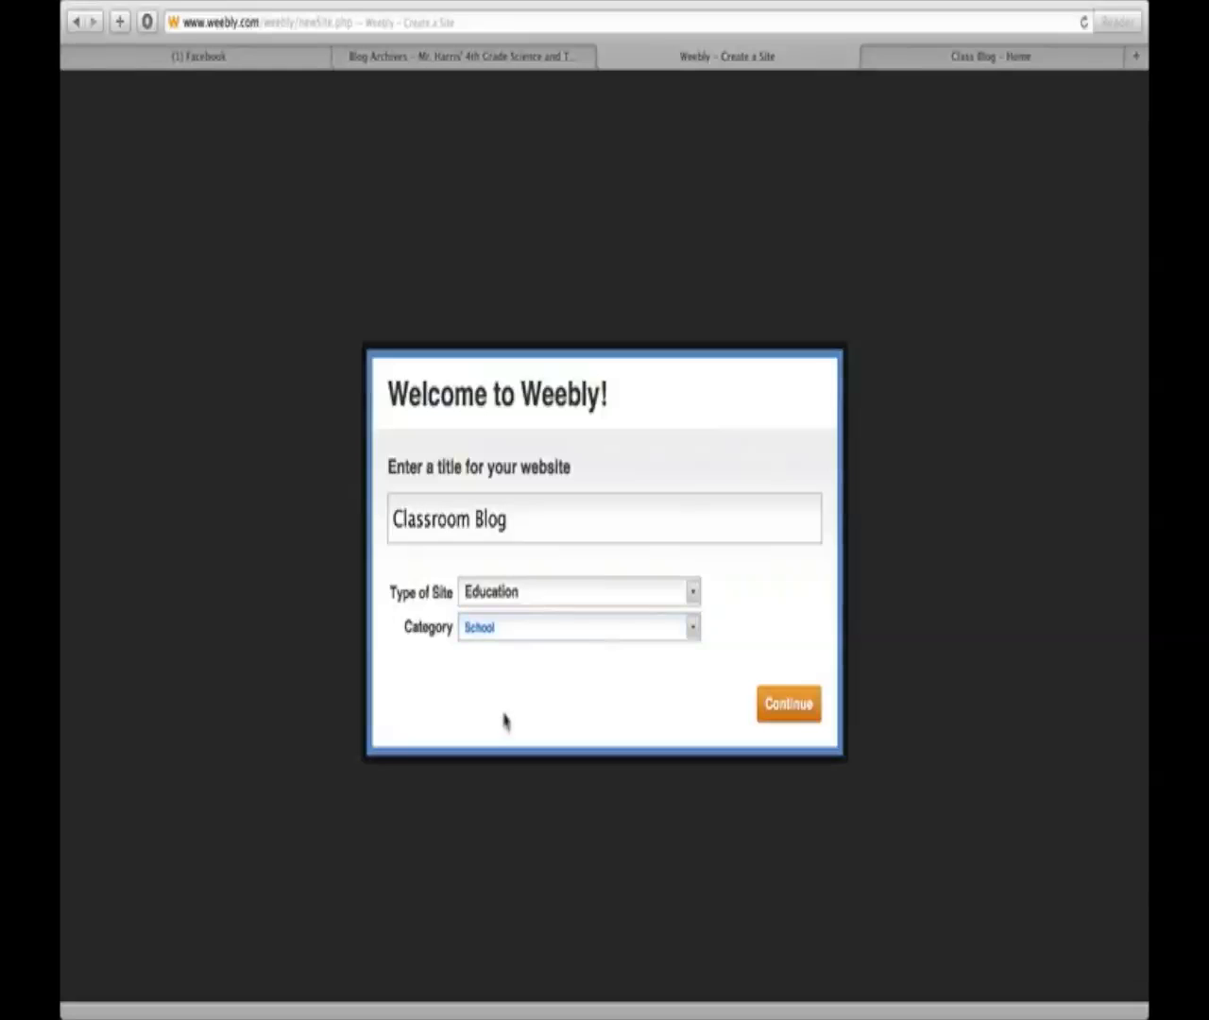
left_click(794, 705)
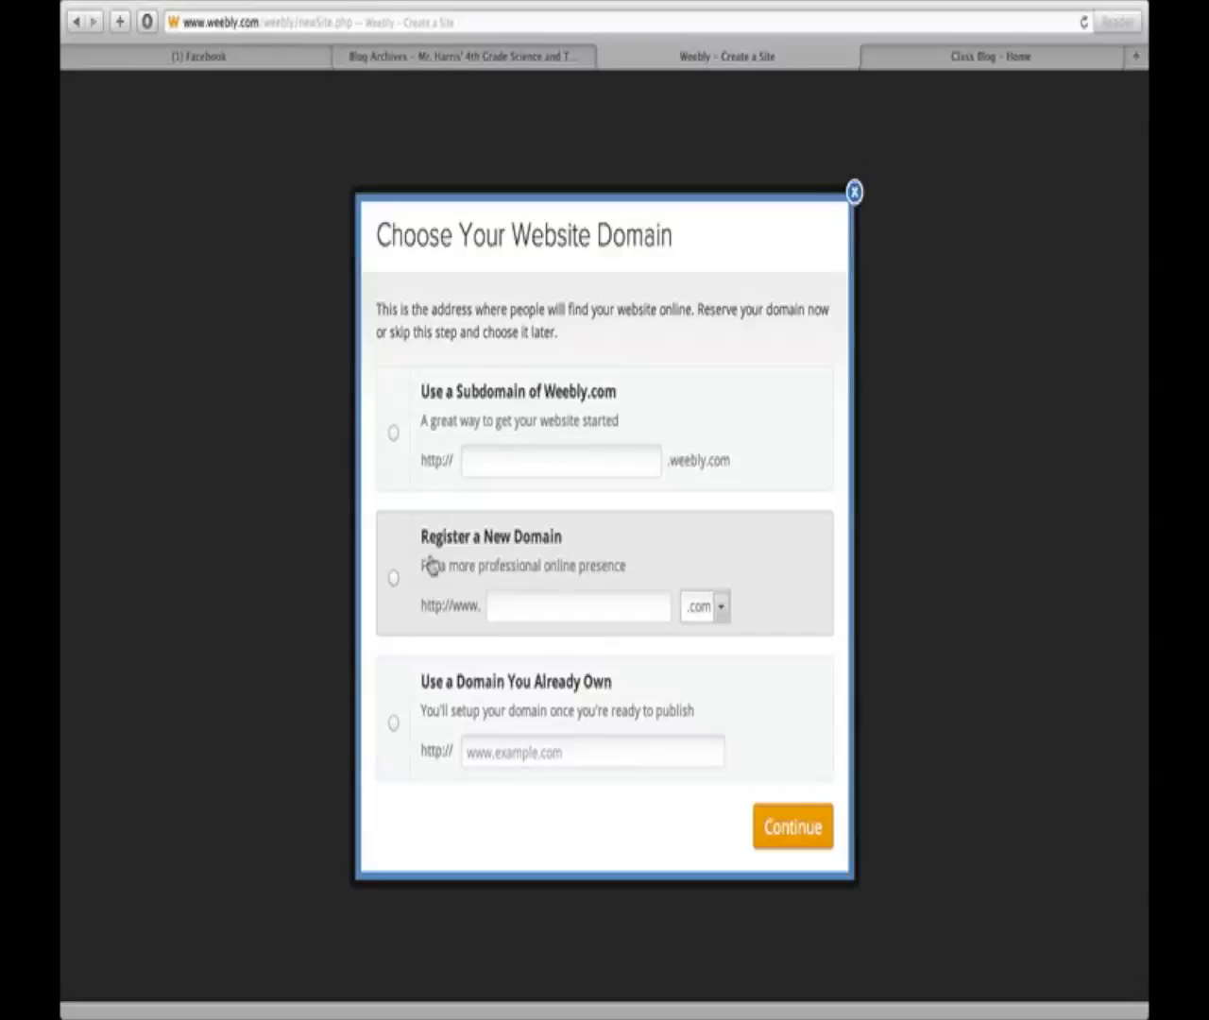
Reserve a weebly.com subdomain made of the teacher's surname followed by classblog, and continue to the editor.
left_click(393, 434)
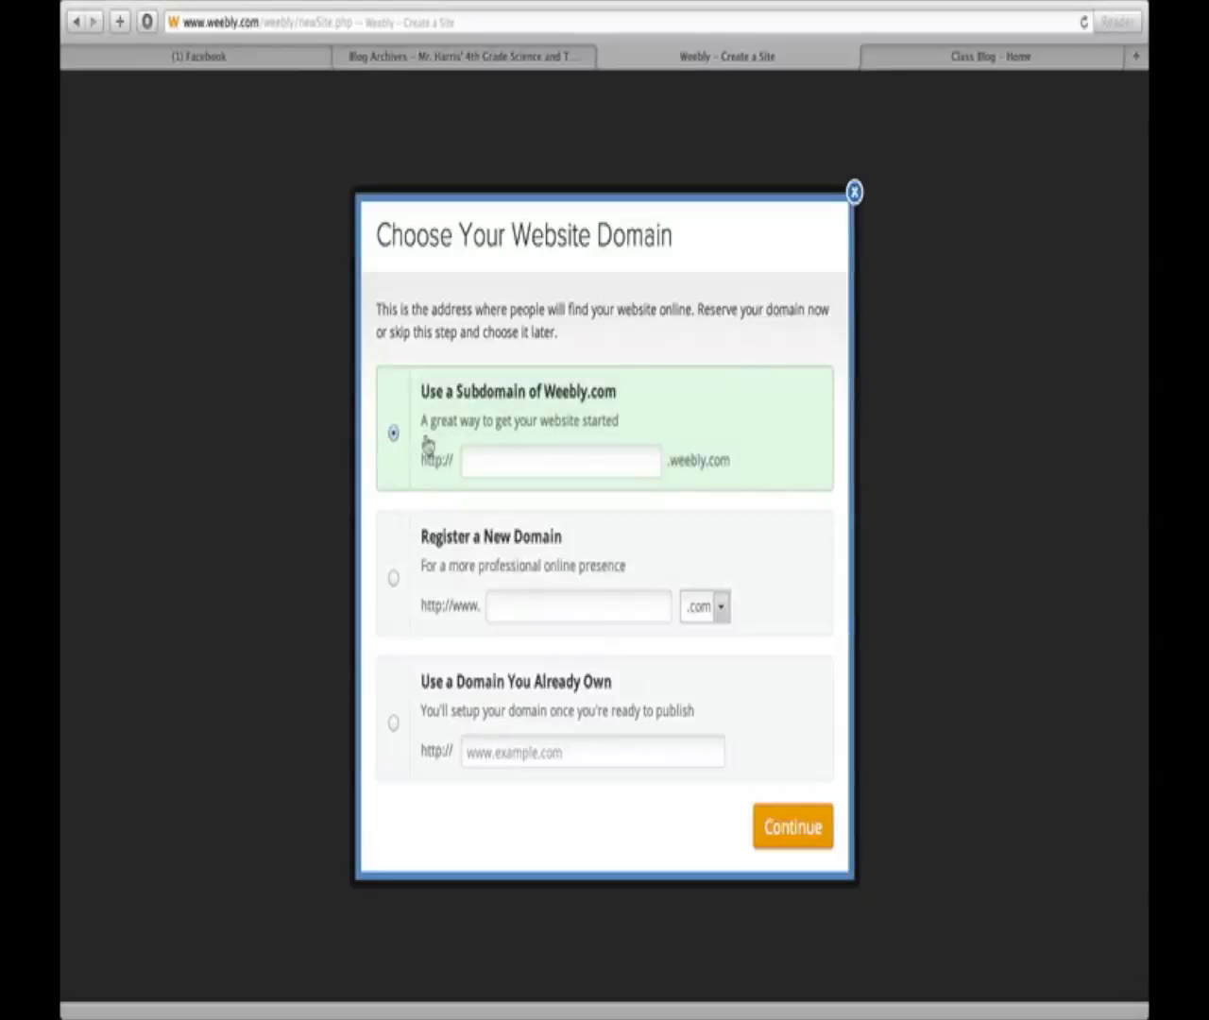
left_click(477, 463)
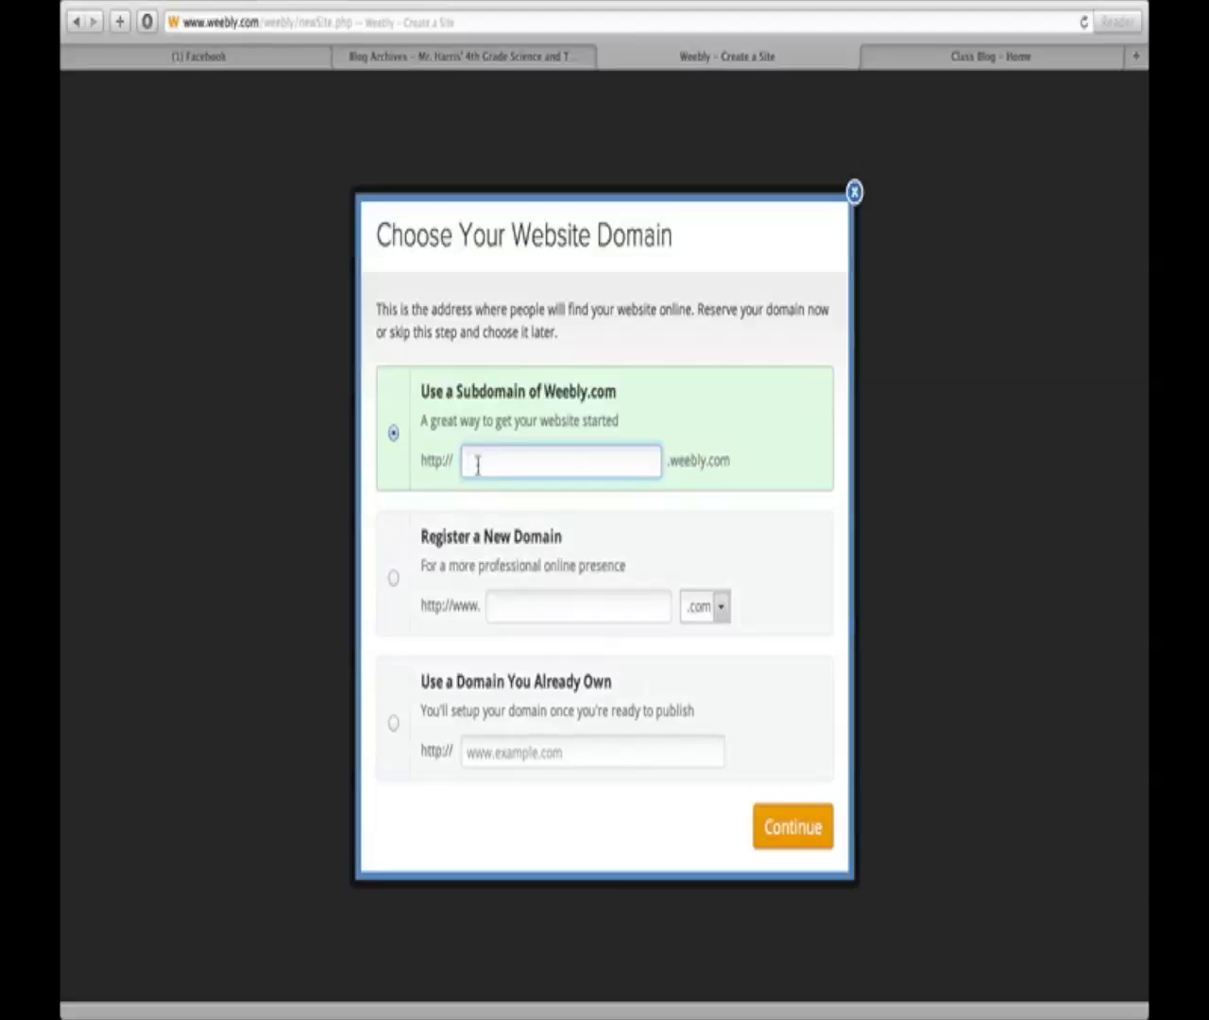
type("harris")
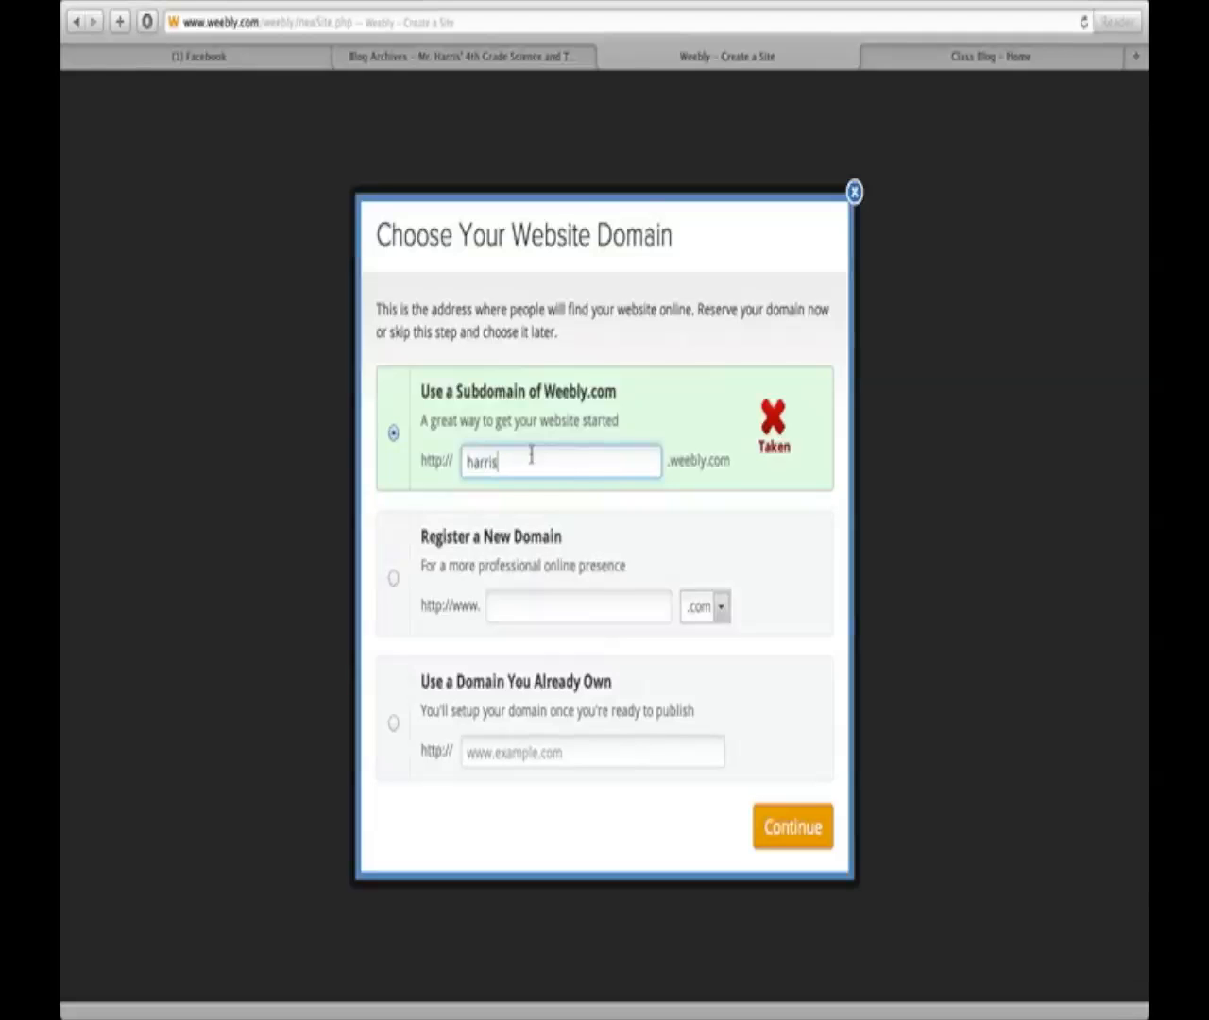
type("classblog")
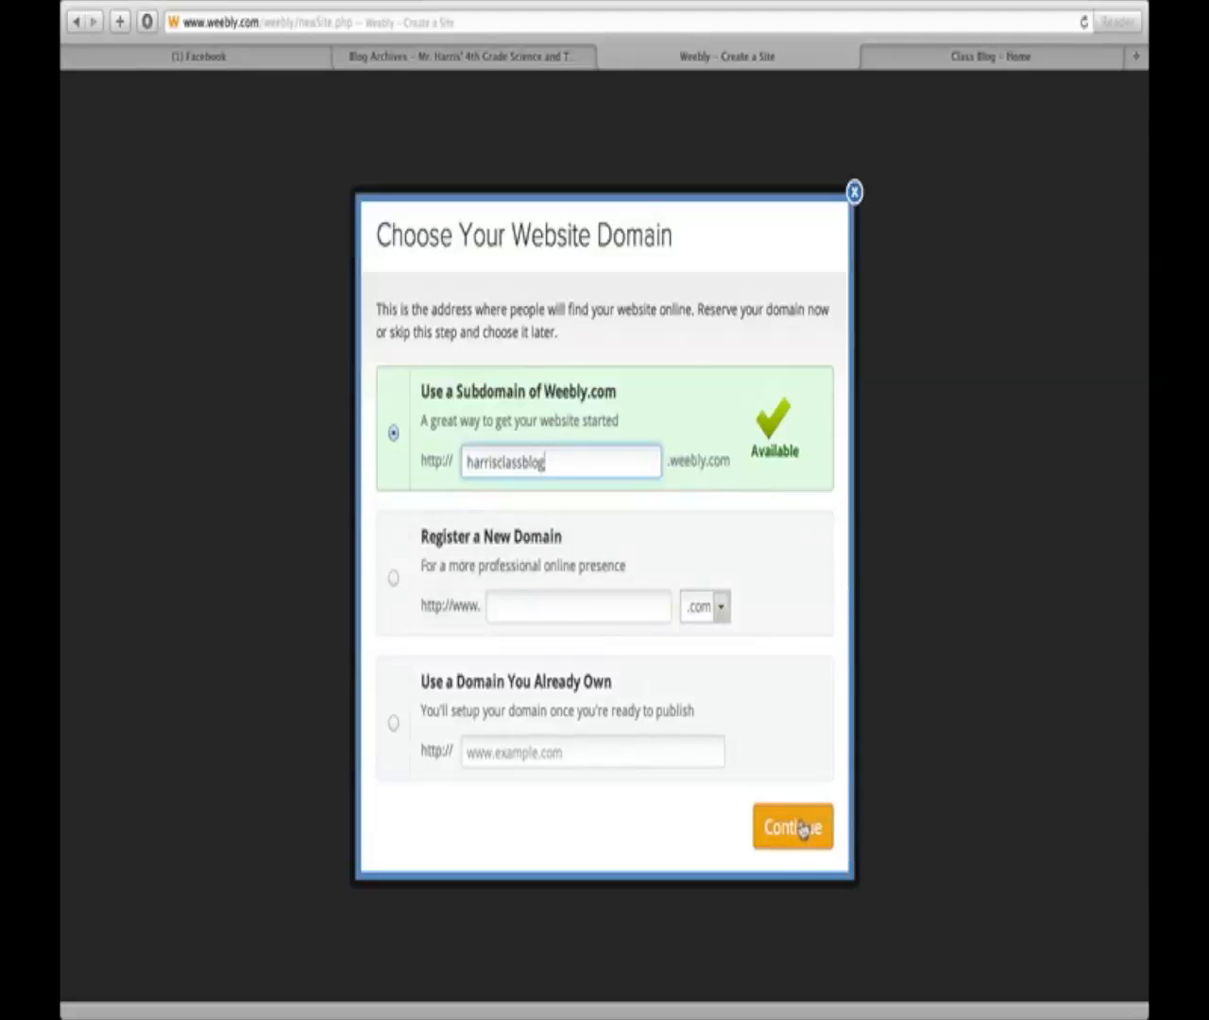
left_click(802, 827)
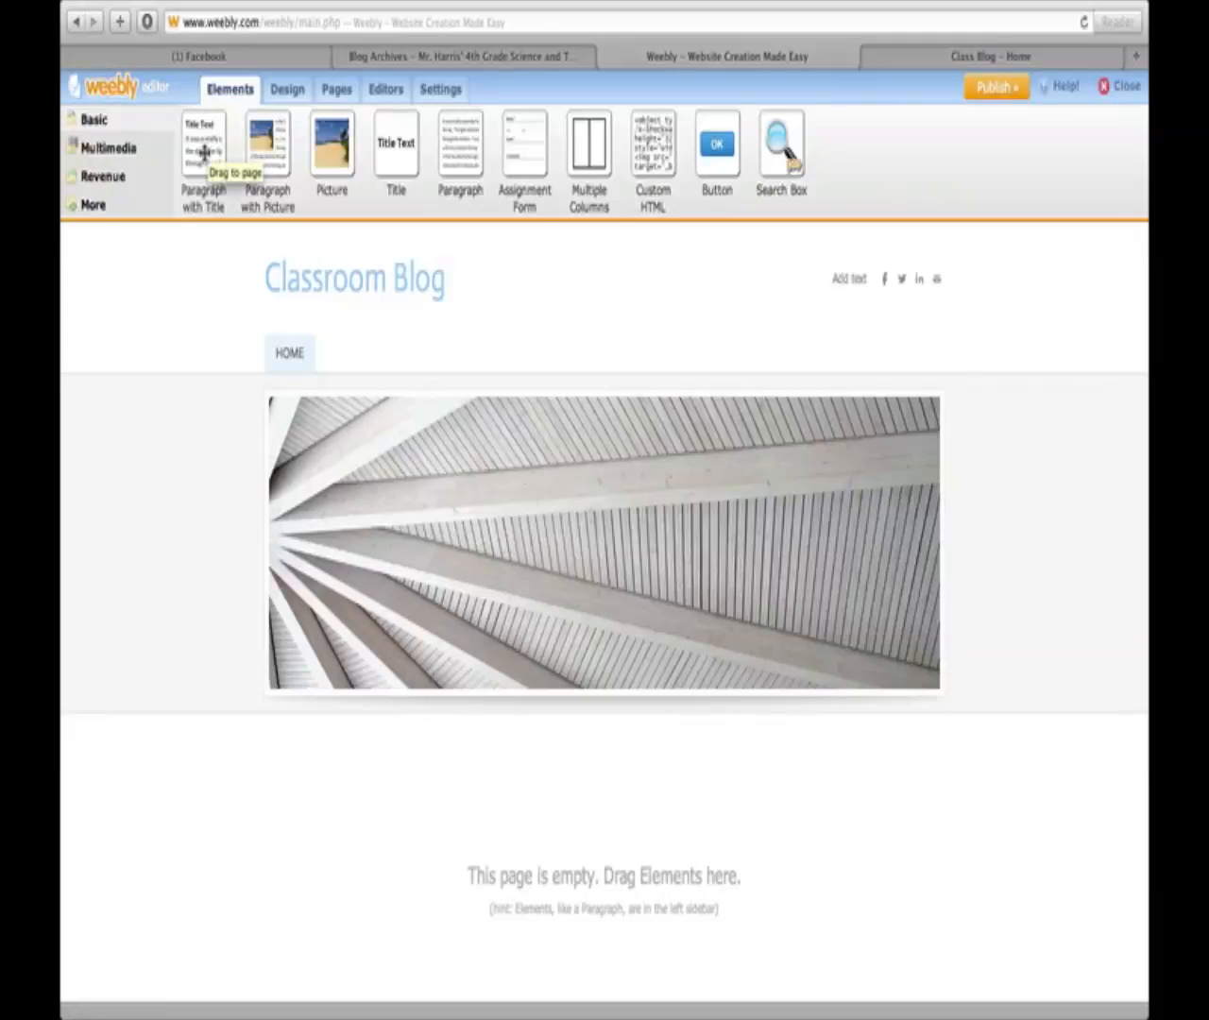
Place a Paragraph with Title element in the empty content area of the home page.
left_click_drag(204, 152, 421, 814)
left_click_drag(413, 808, 317, 643)
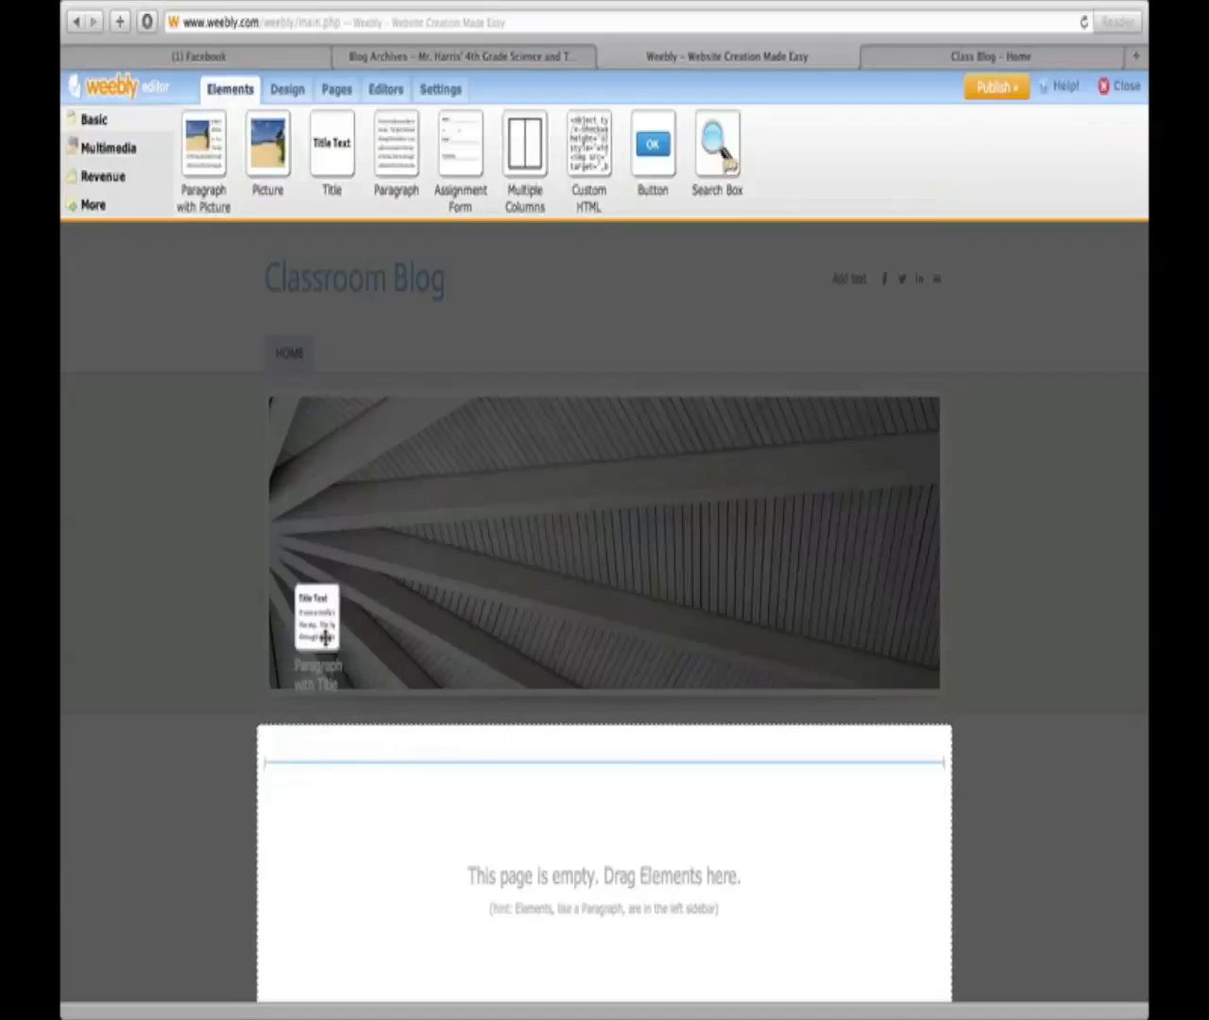
Look through the site's design themes, page management, website editors and general site settings.
left_click(291, 93)
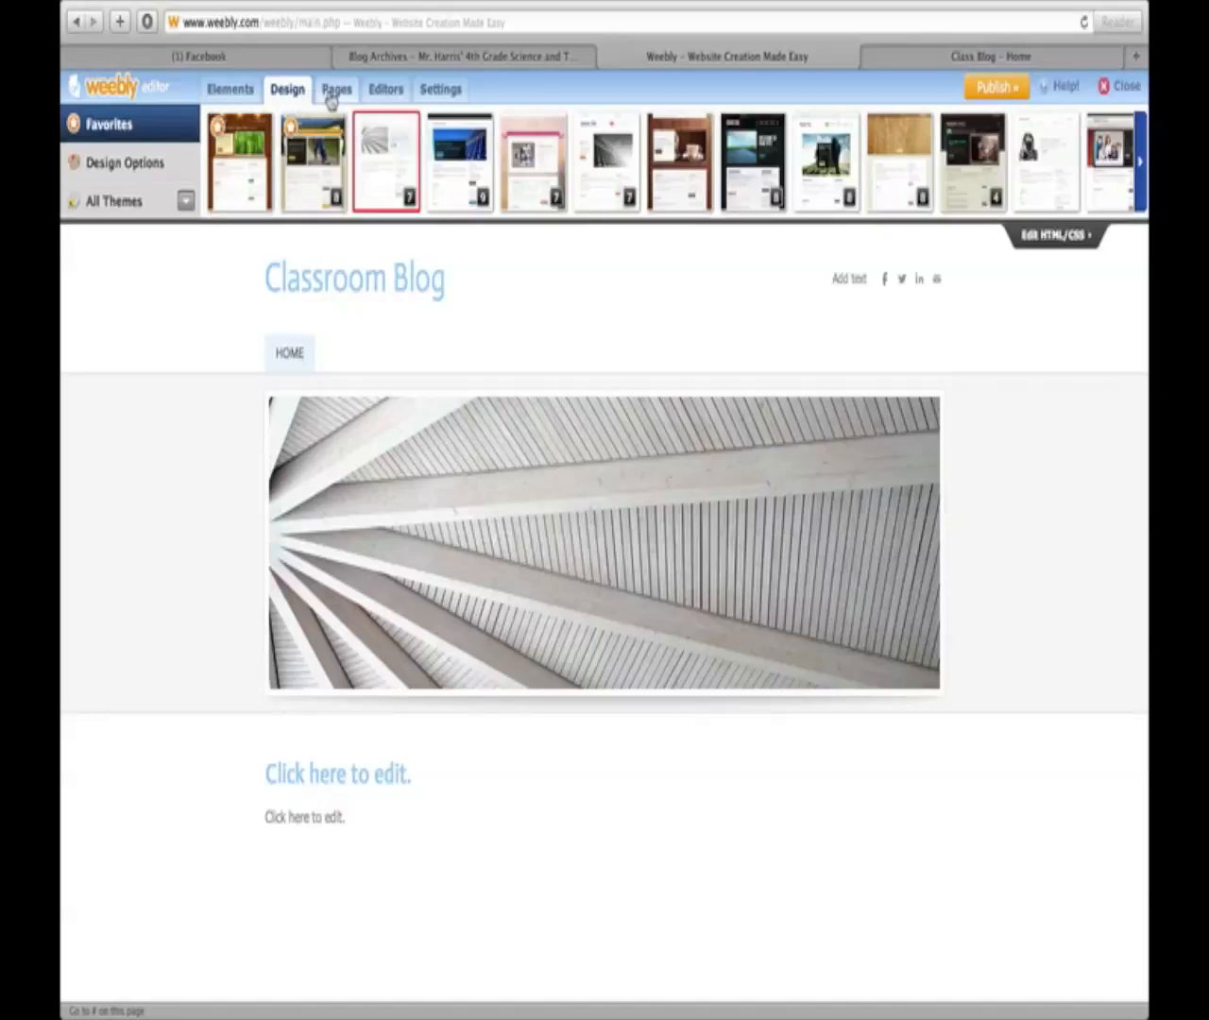
left_click(334, 95)
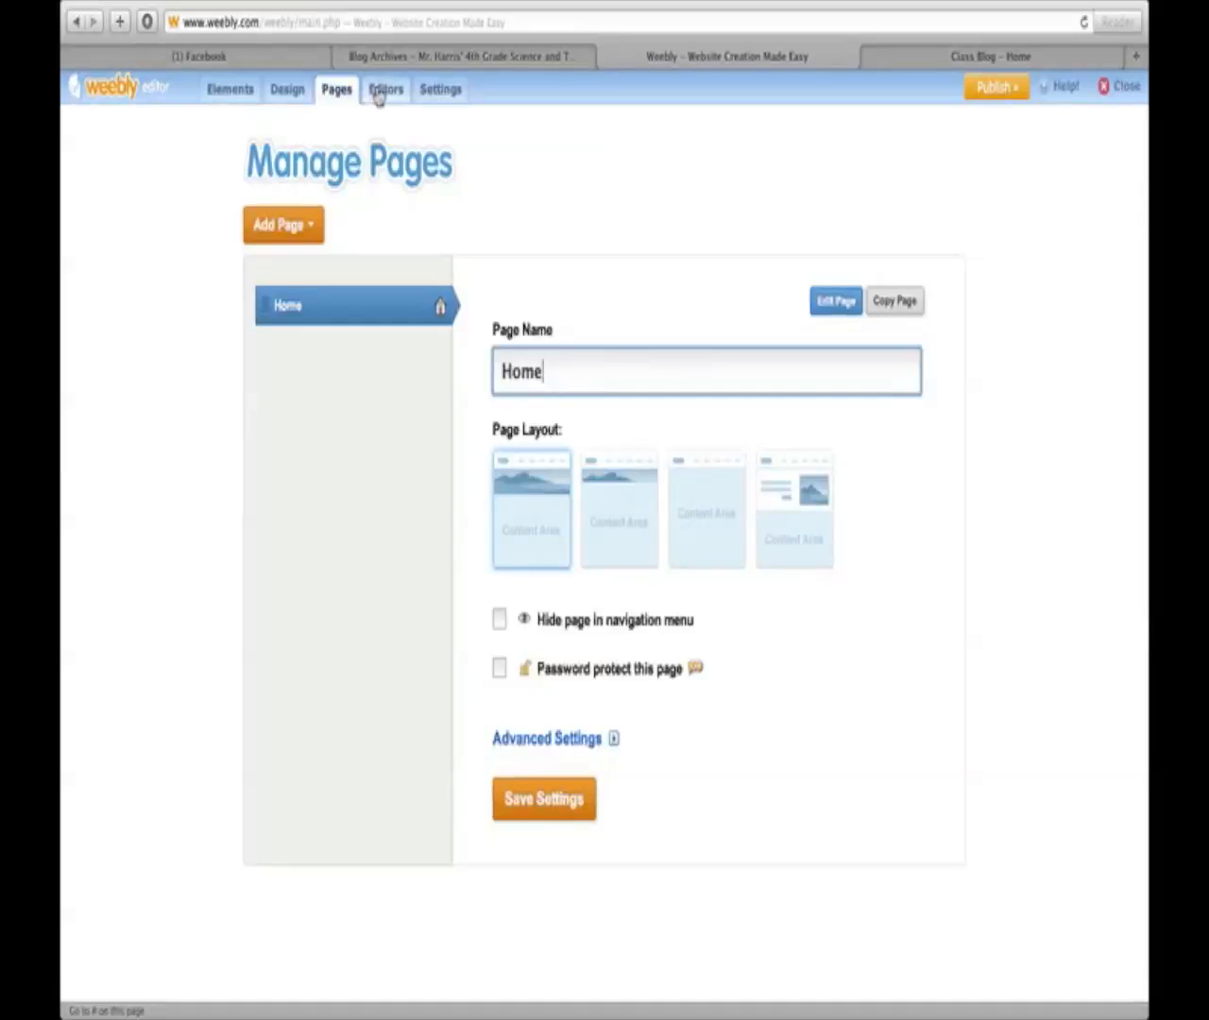
left_click(378, 94)
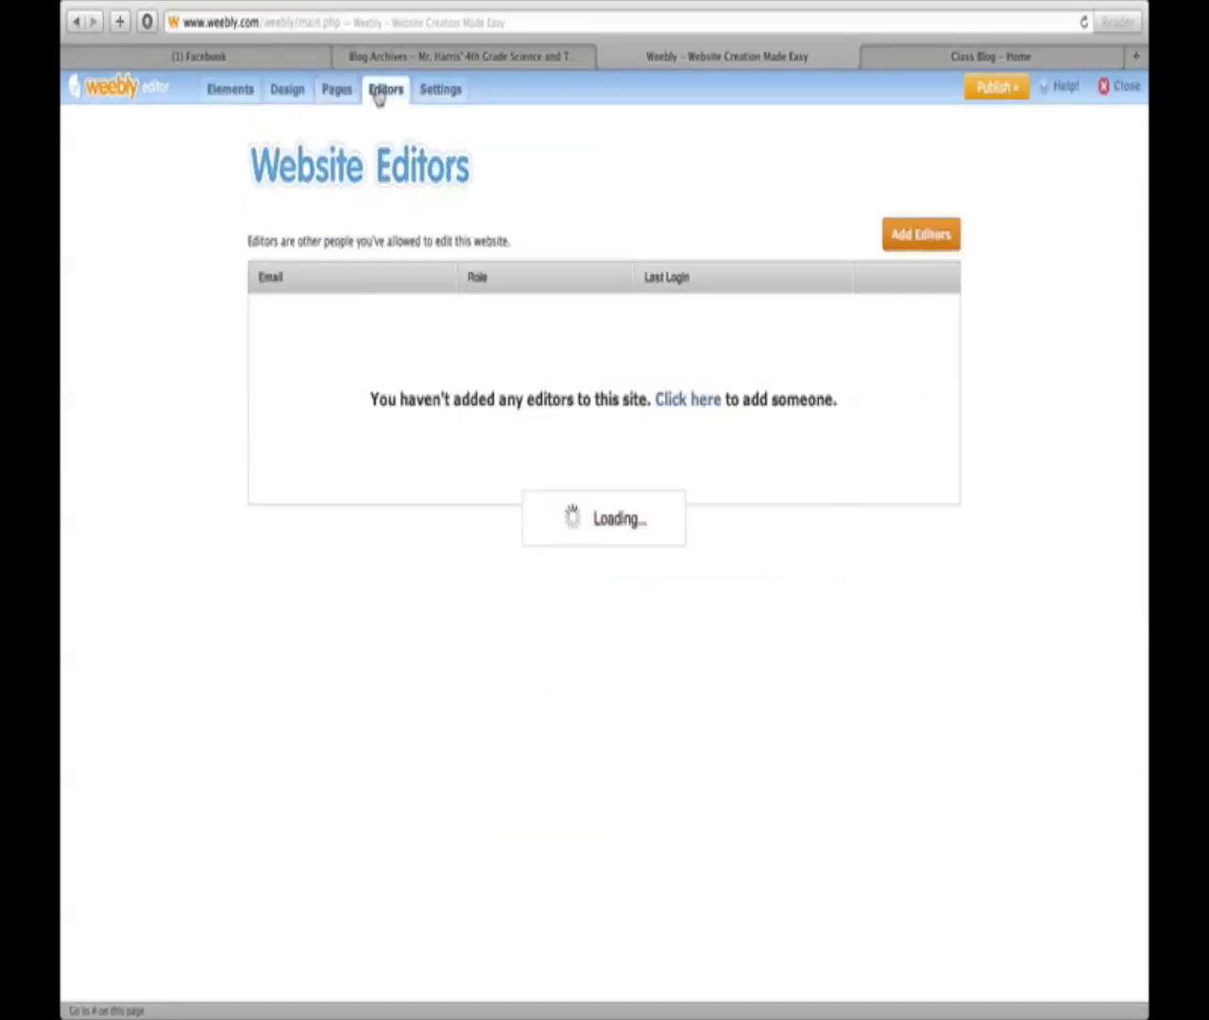
left_click(448, 95)
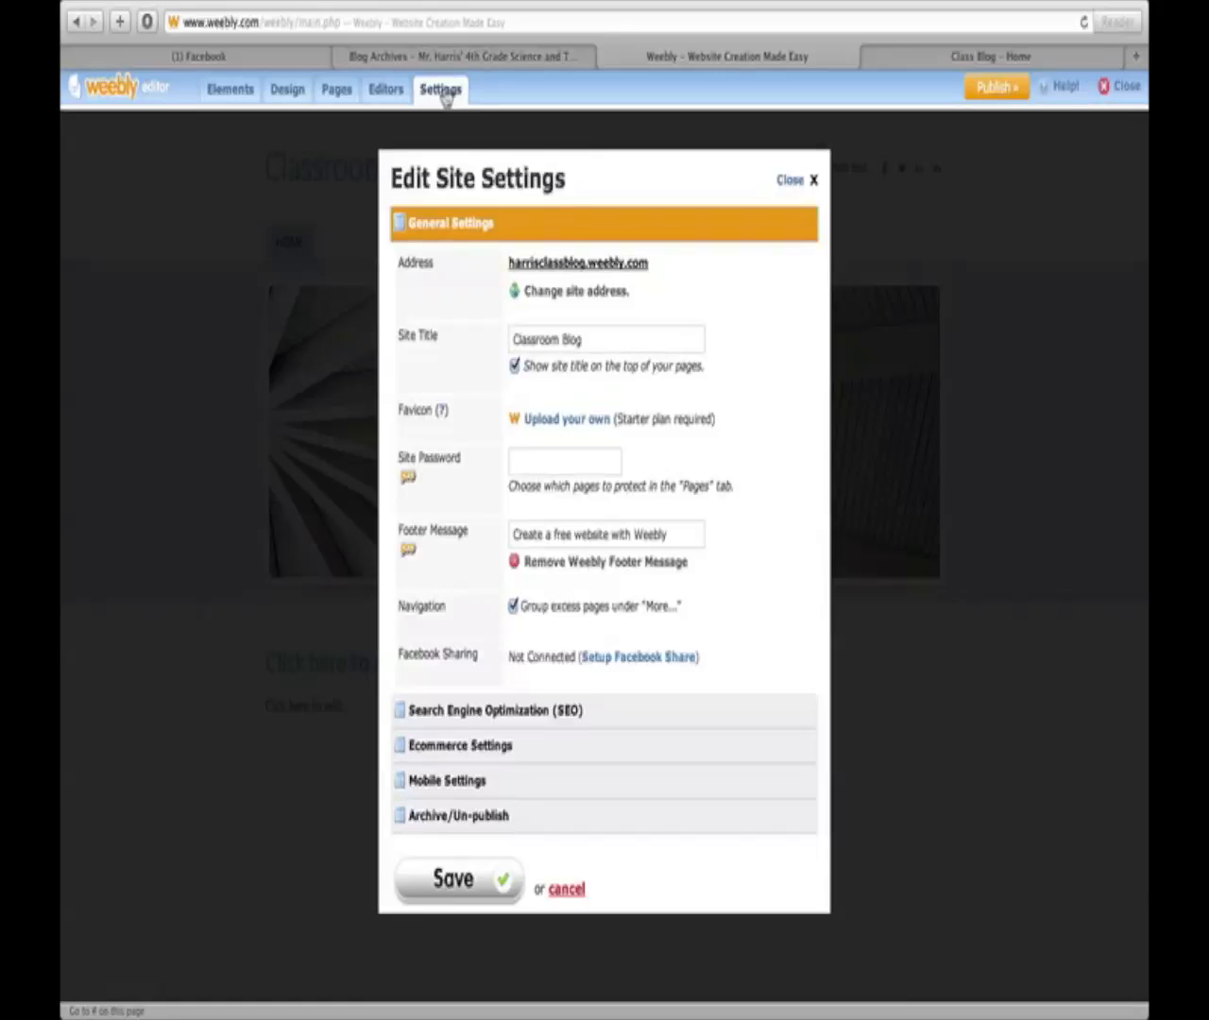
Add a new Blog Page to the site's list of pages.
left_click(335, 92)
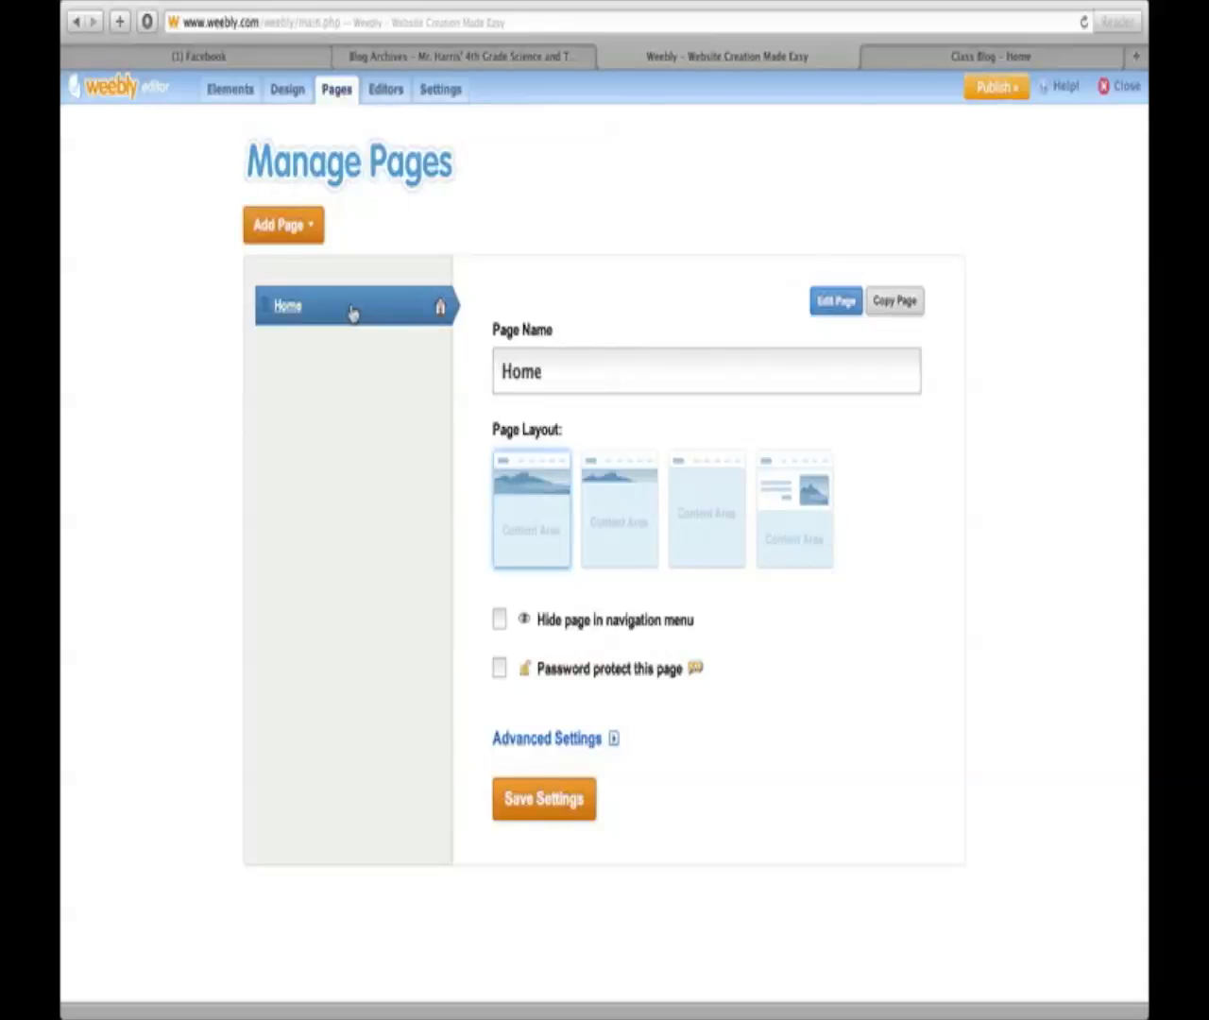
left_click(292, 230)
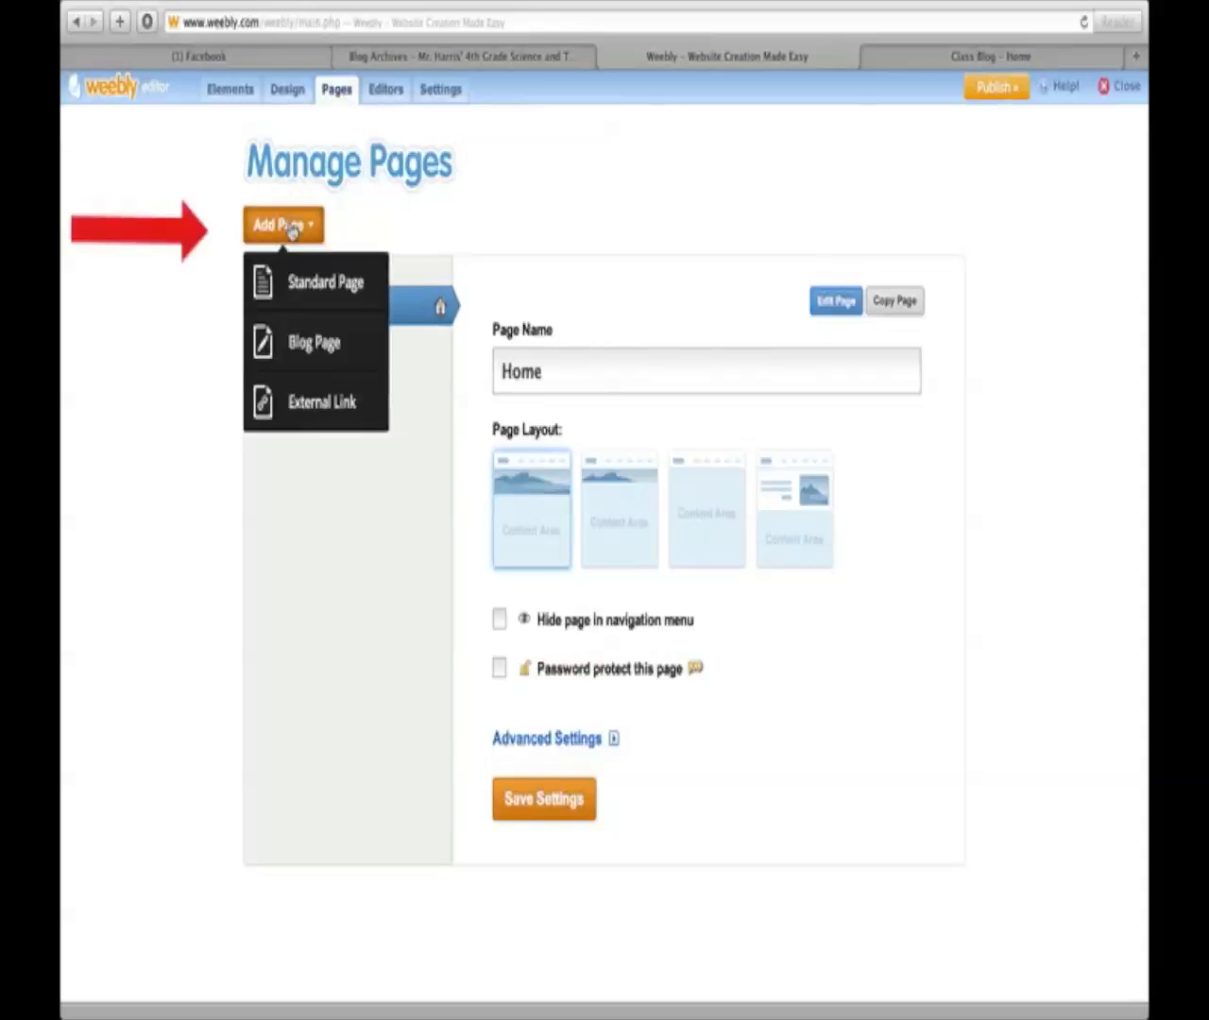
left_click(304, 346)
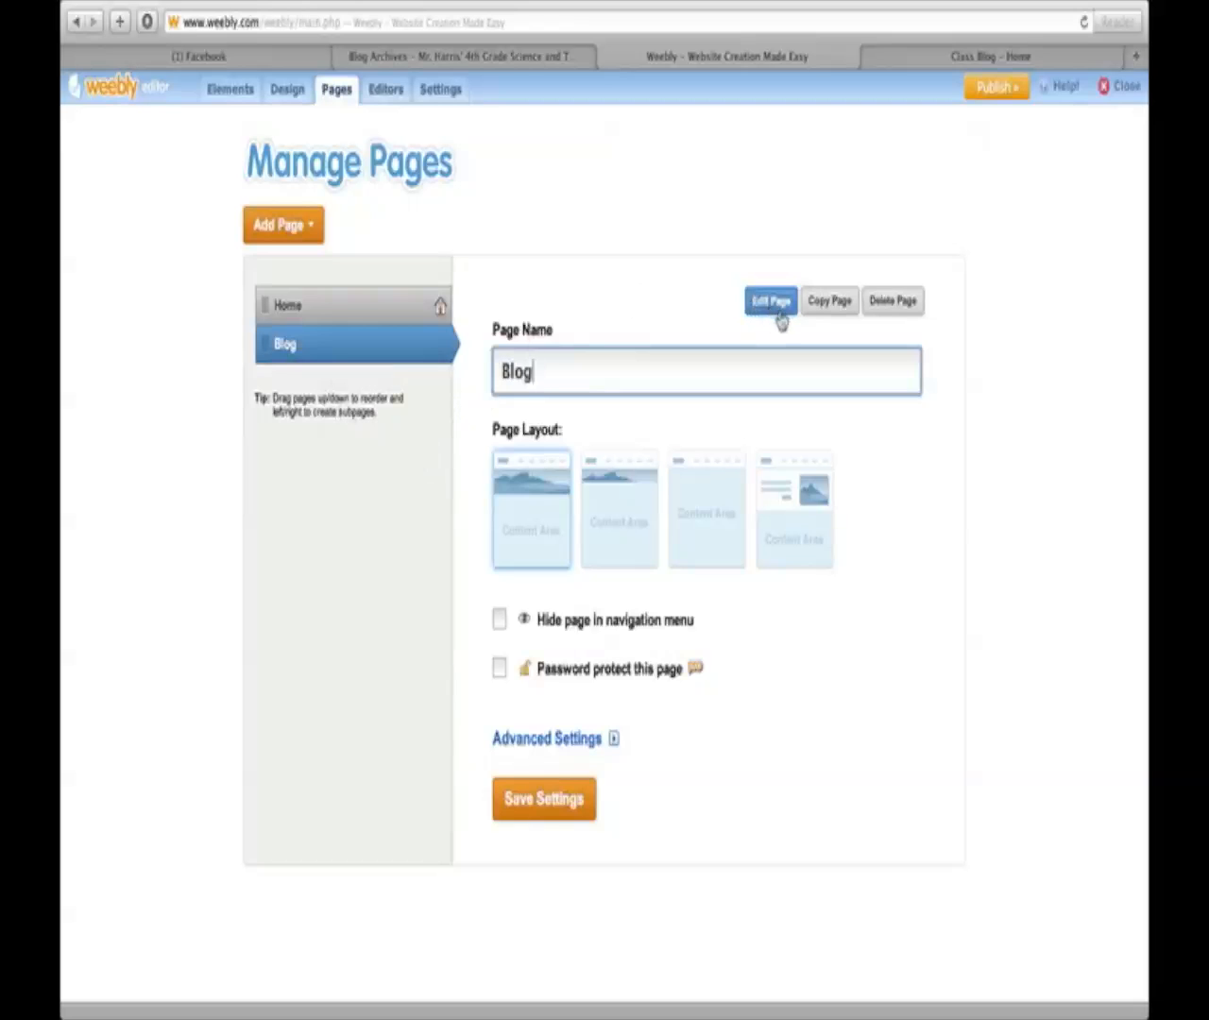
Delete the Home page from the site and confirm its removal.
left_click(359, 307)
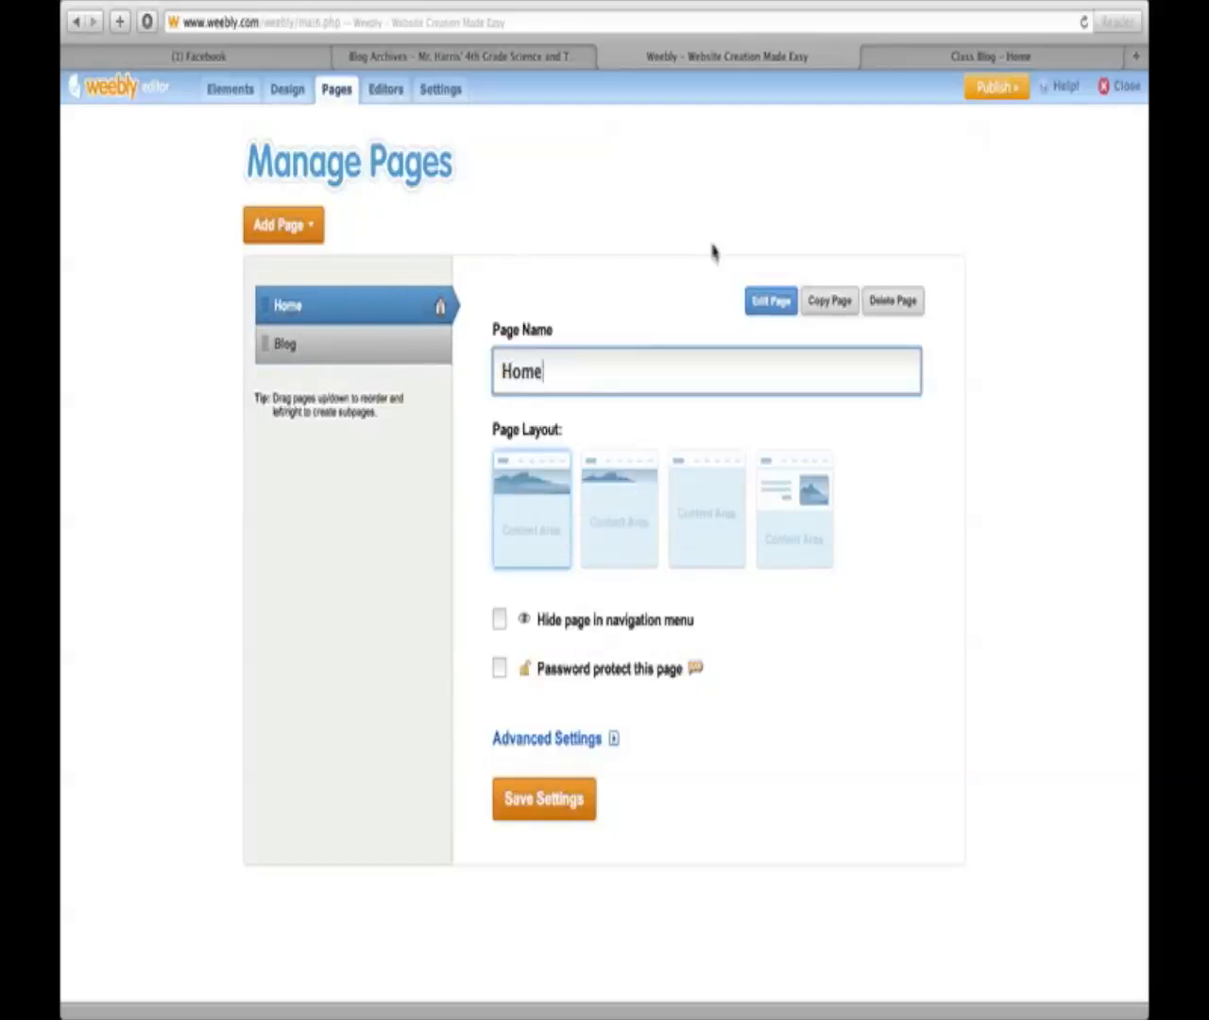
left_click(893, 300)
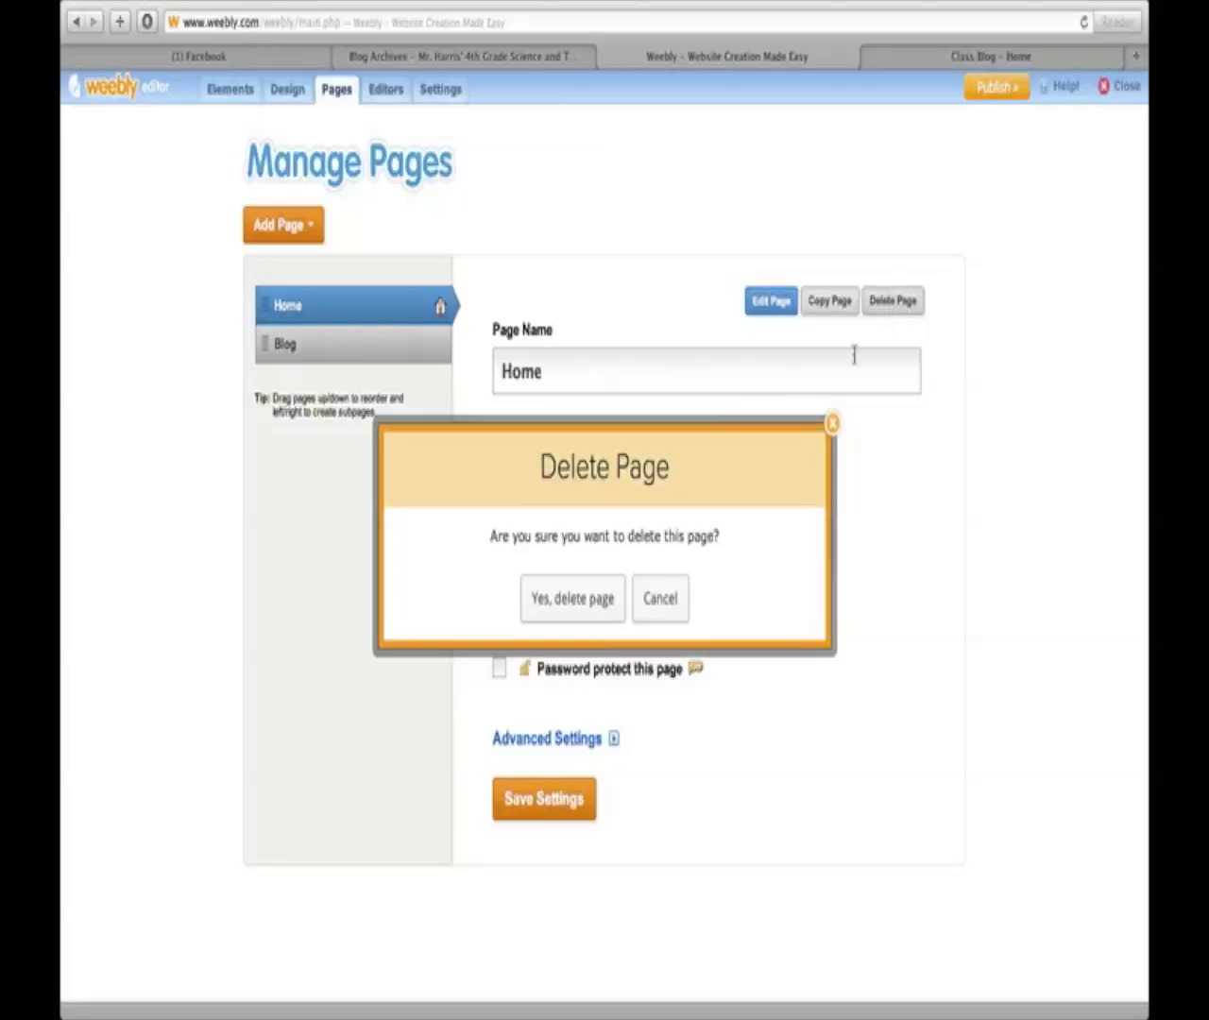
left_click(597, 606)
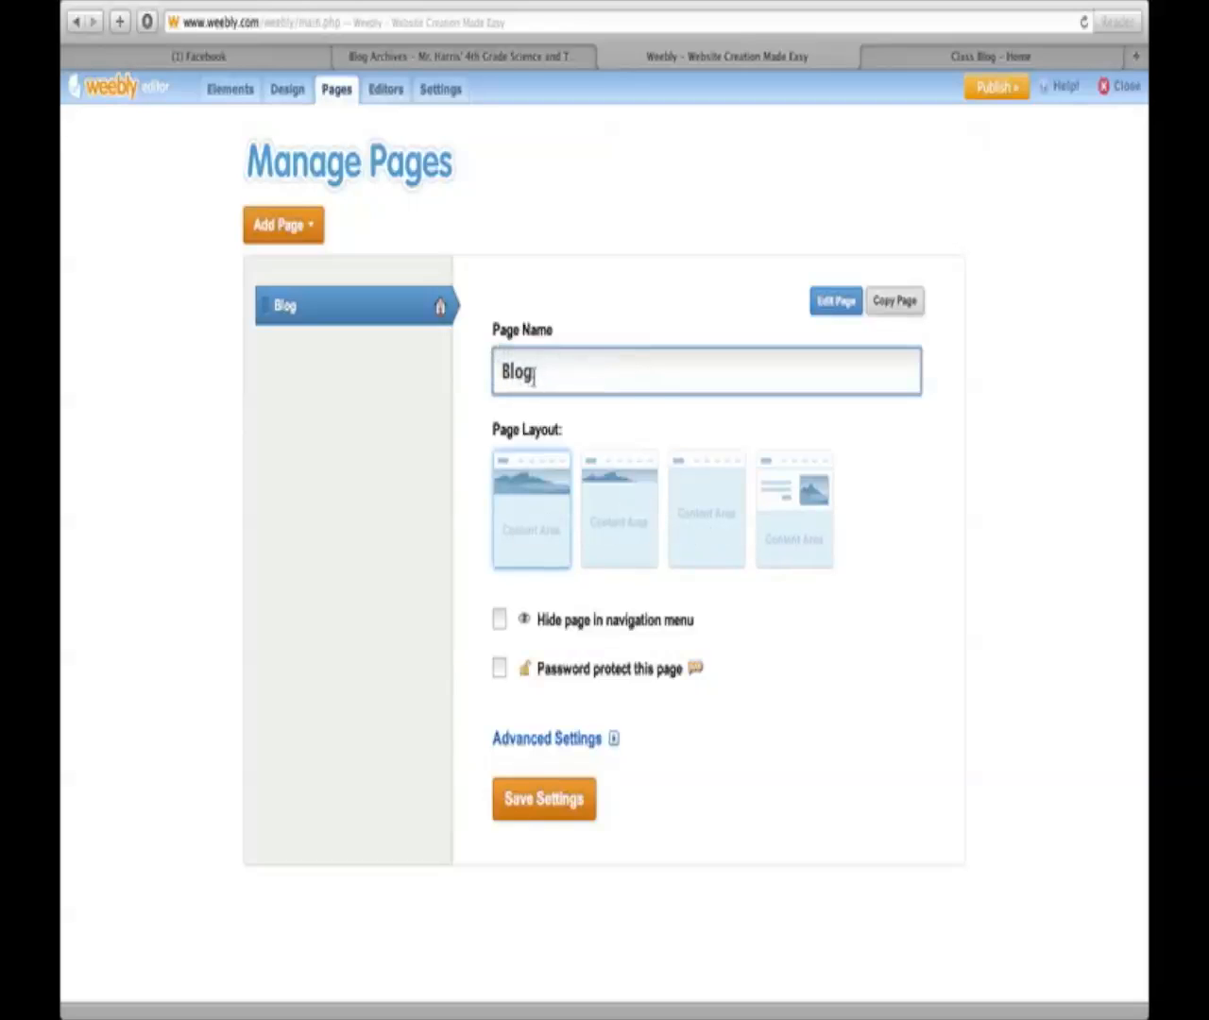
Rename the remaining Blog page to Classroom Blog and save the page settings.
left_click_drag(531, 372, 472, 376)
key("BackSpace")
type("Classroom Blog")
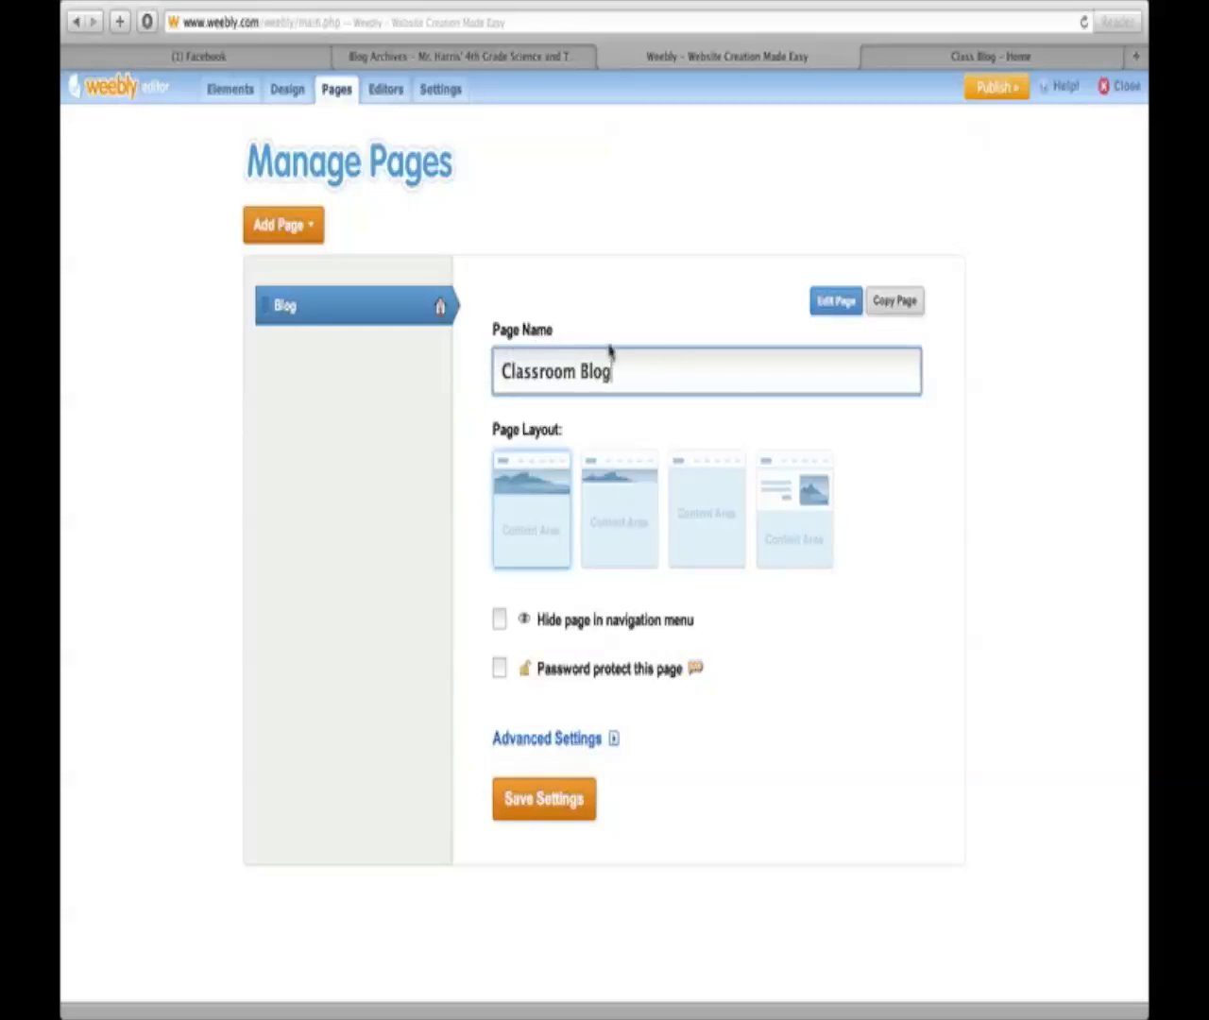
left_click(572, 820)
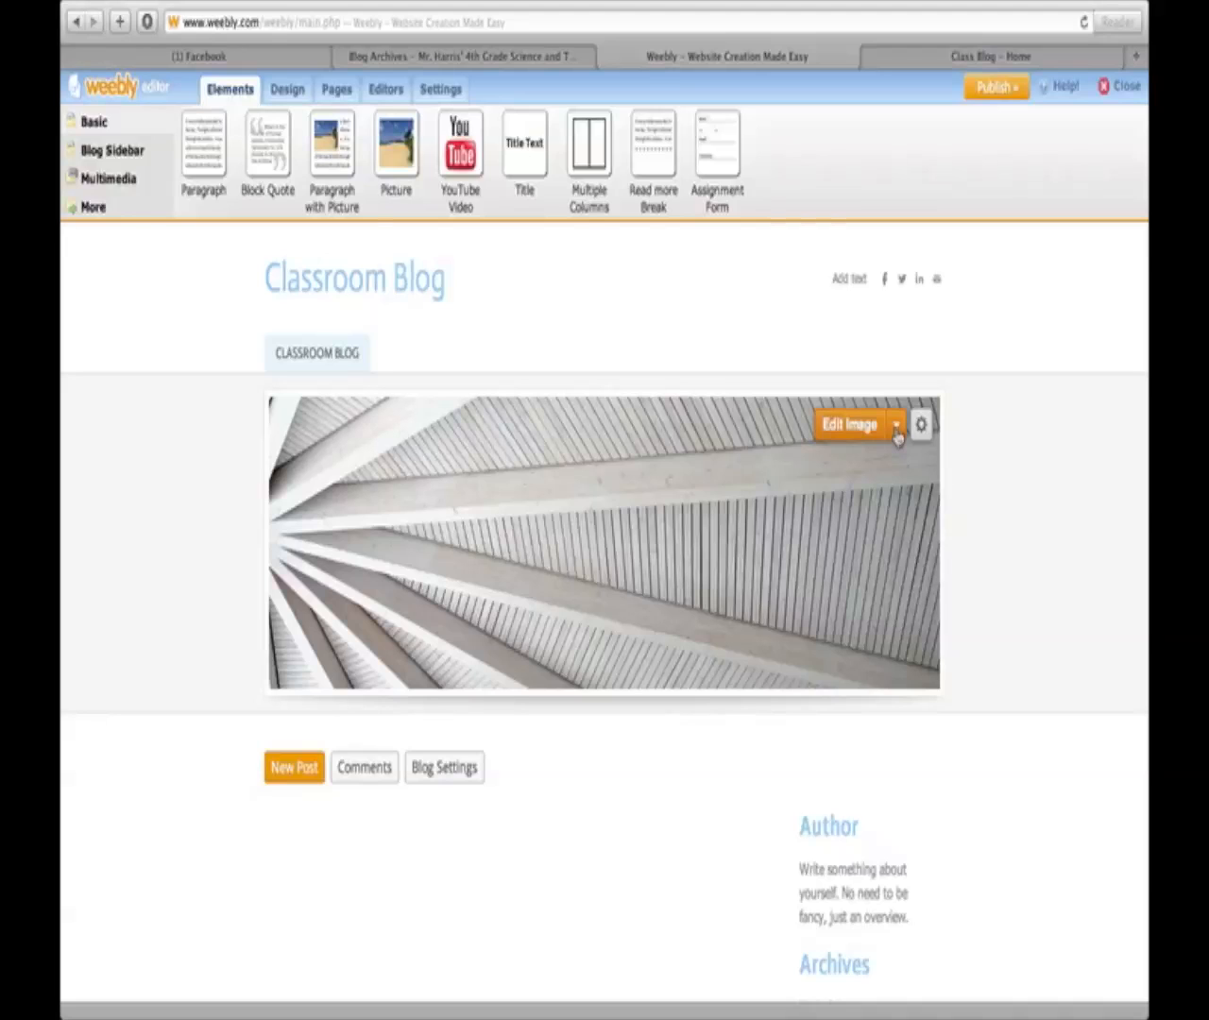
Look over the elements offered for the blog sidebar and return to the basic elements.
left_click(123, 156)
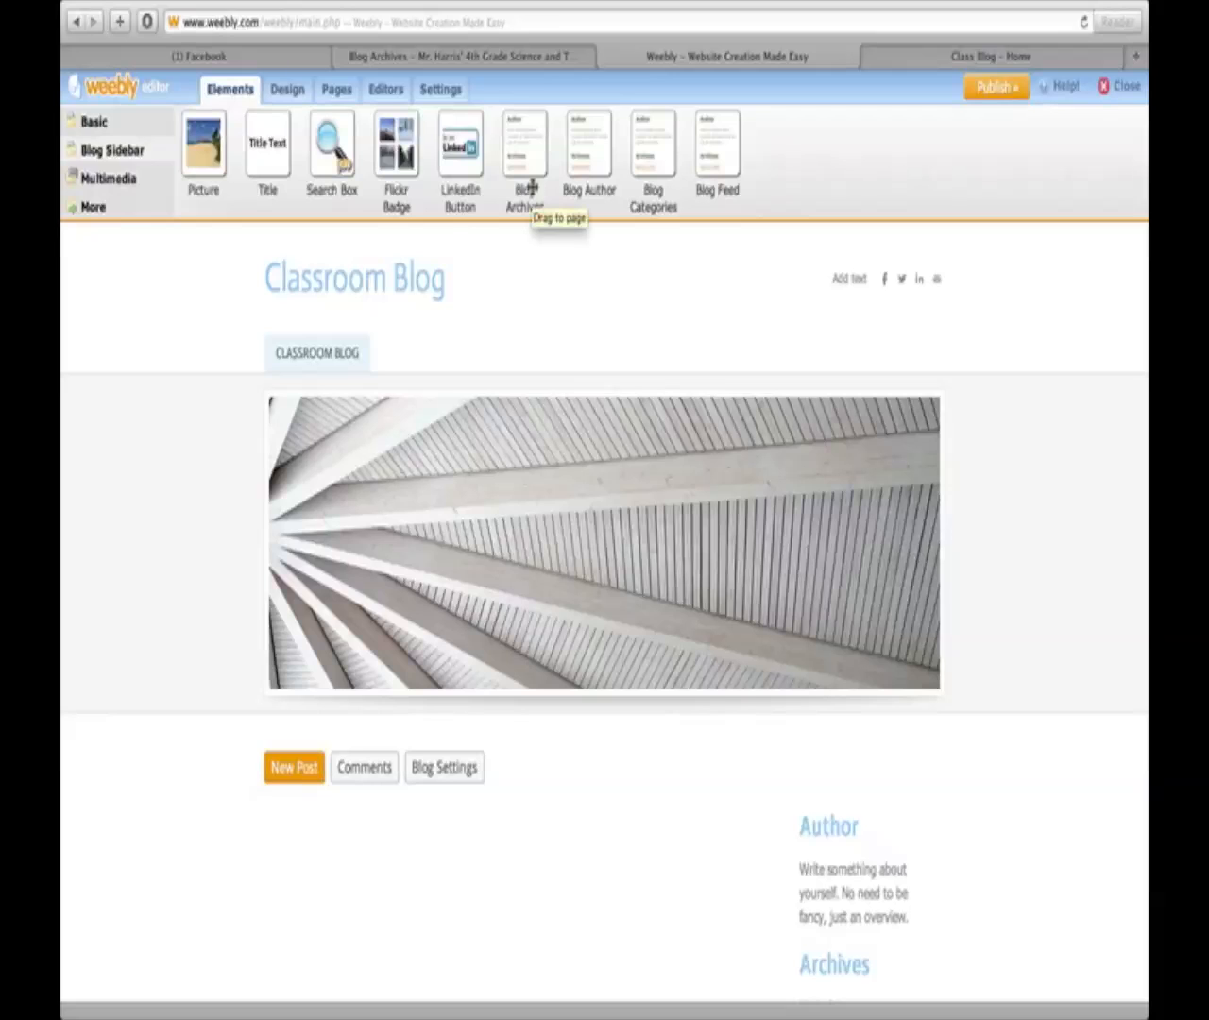
left_click(119, 128)
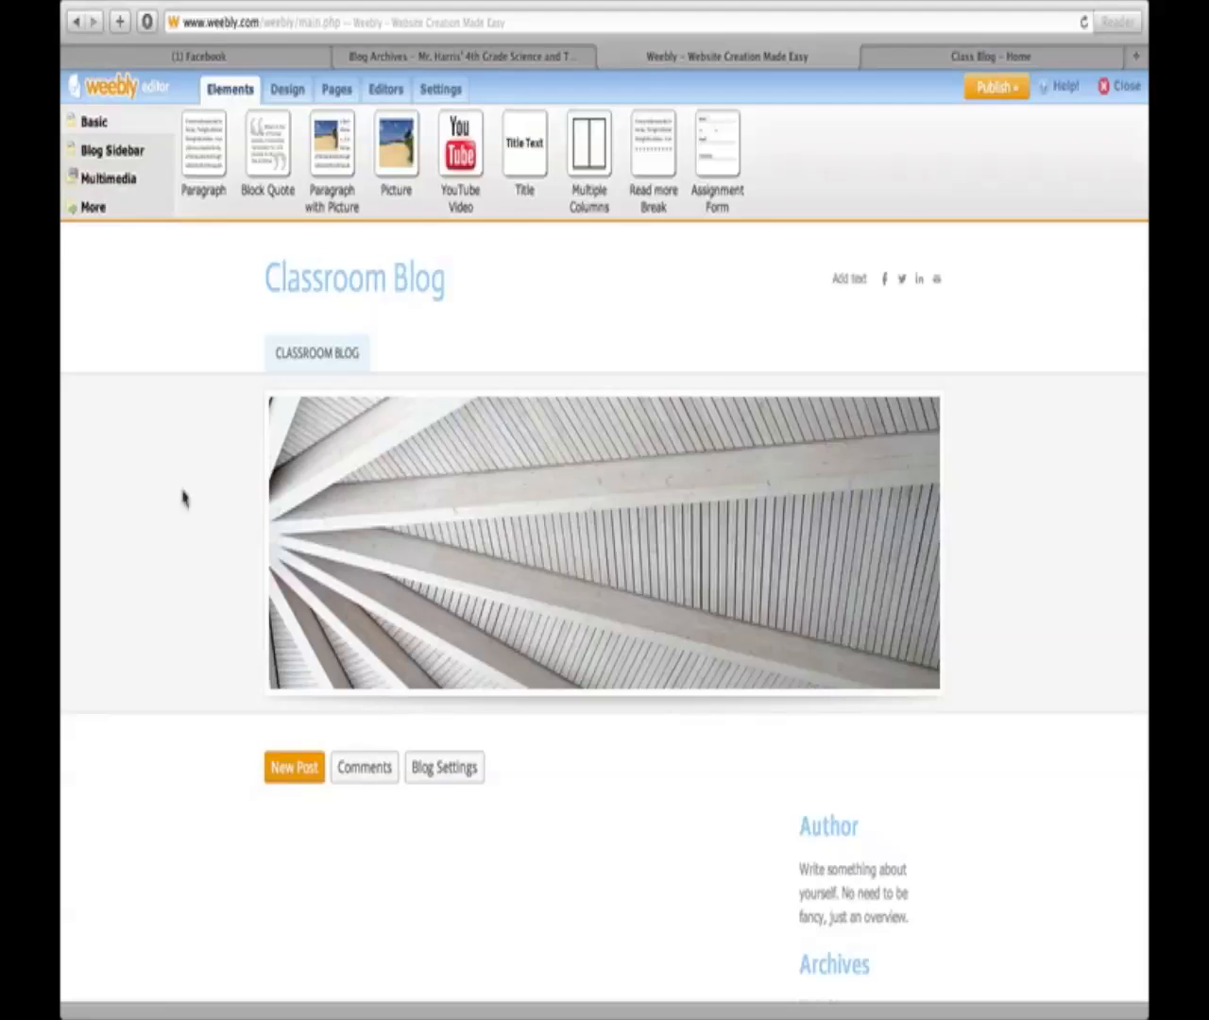
In the blog settings, make comments require approval by default and set notification of new comments to No.
left_click(444, 769)
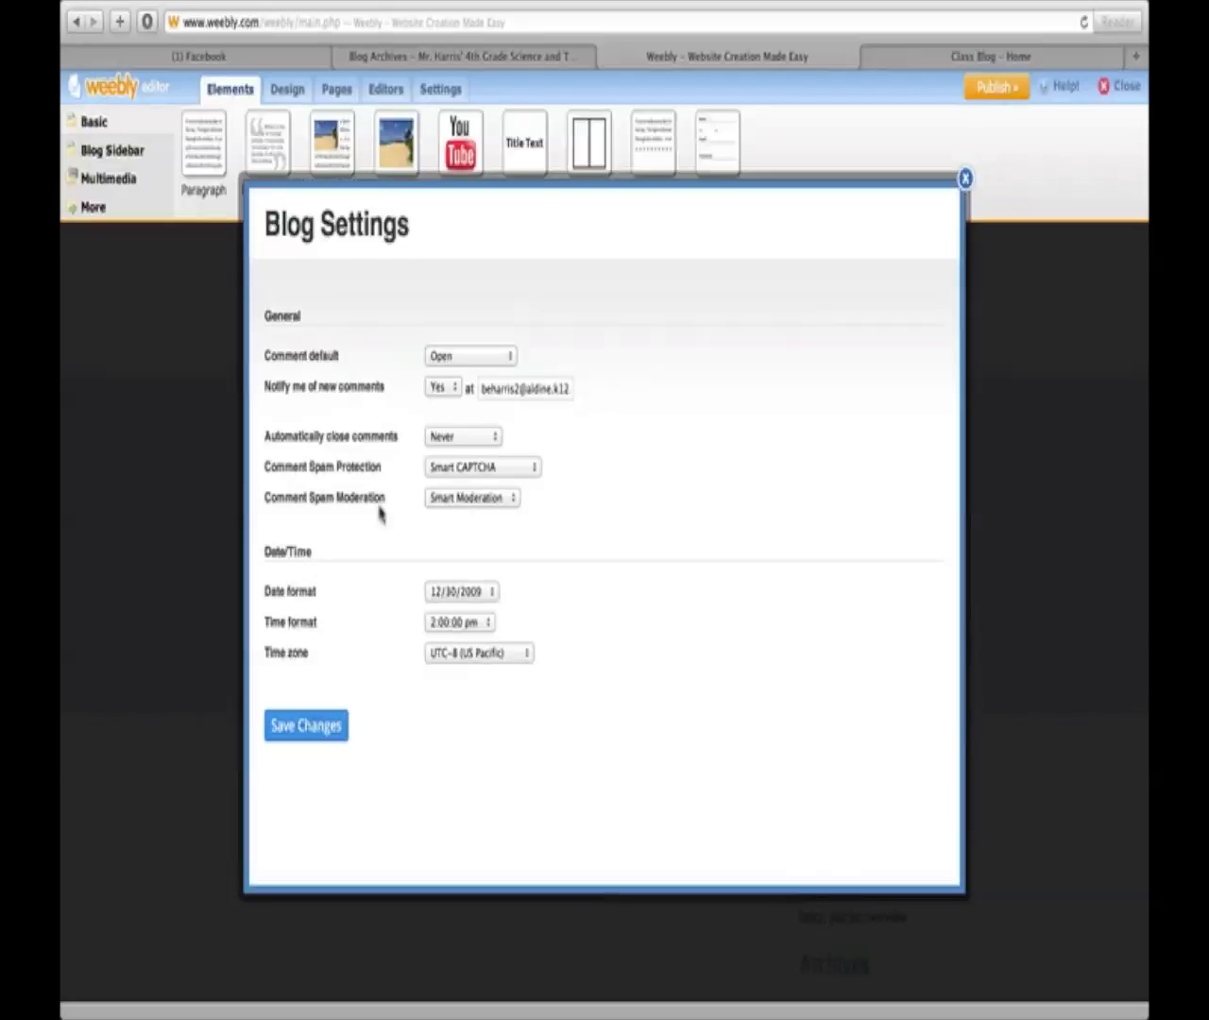
left_click(451, 359)
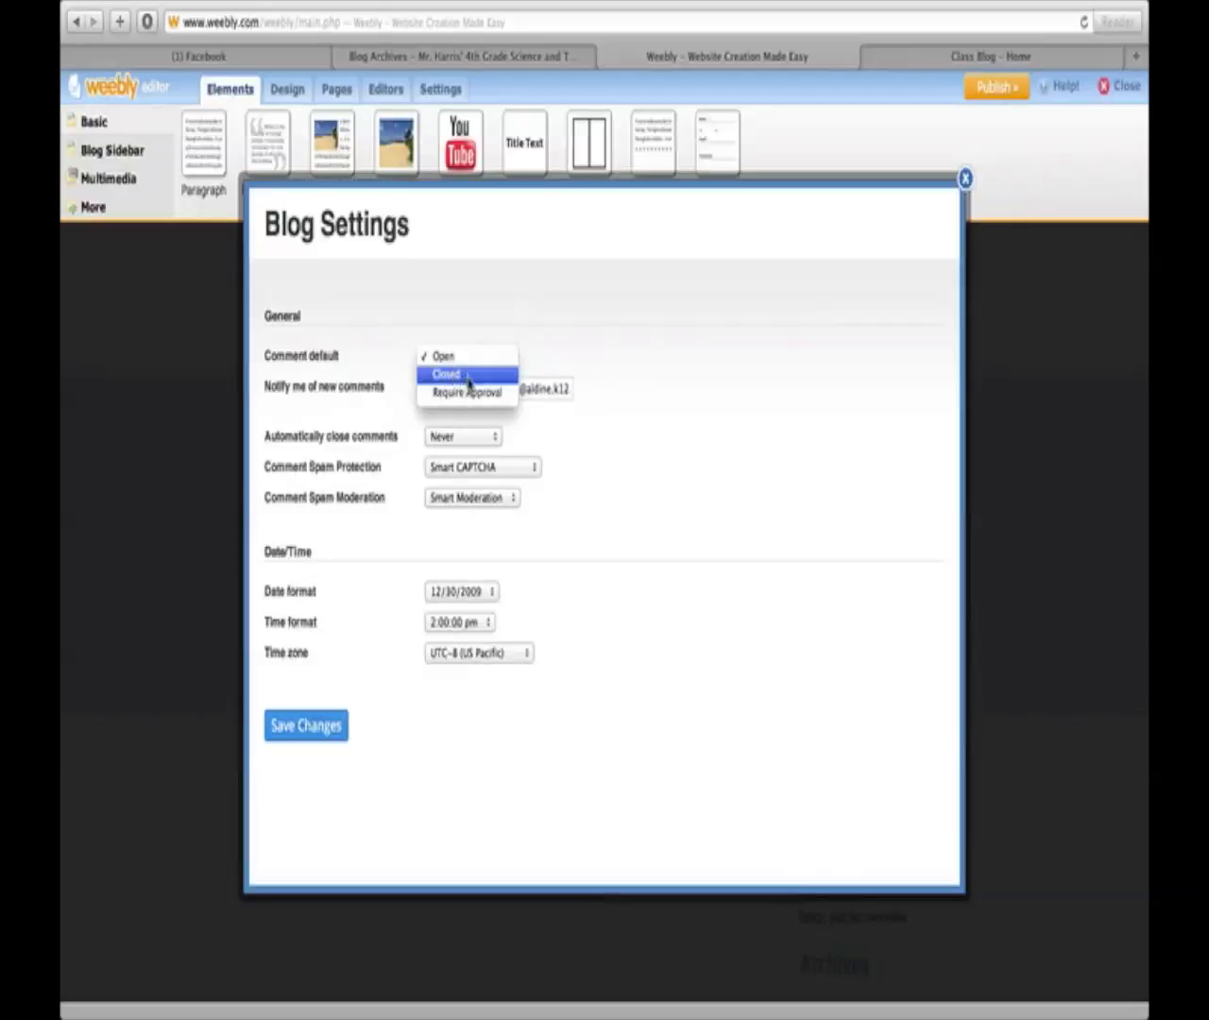
left_click(474, 377)
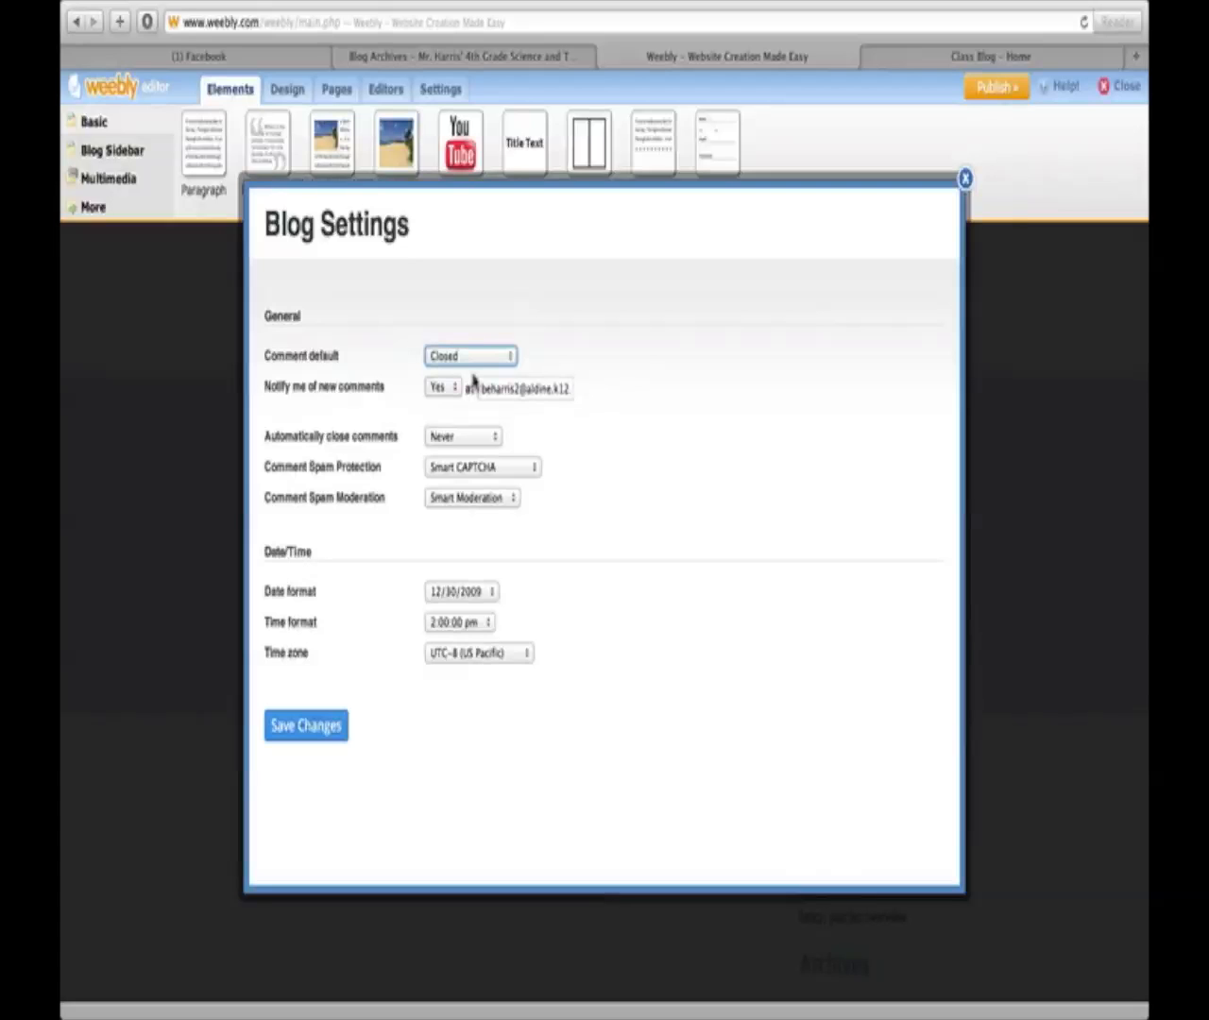
left_click(473, 355)
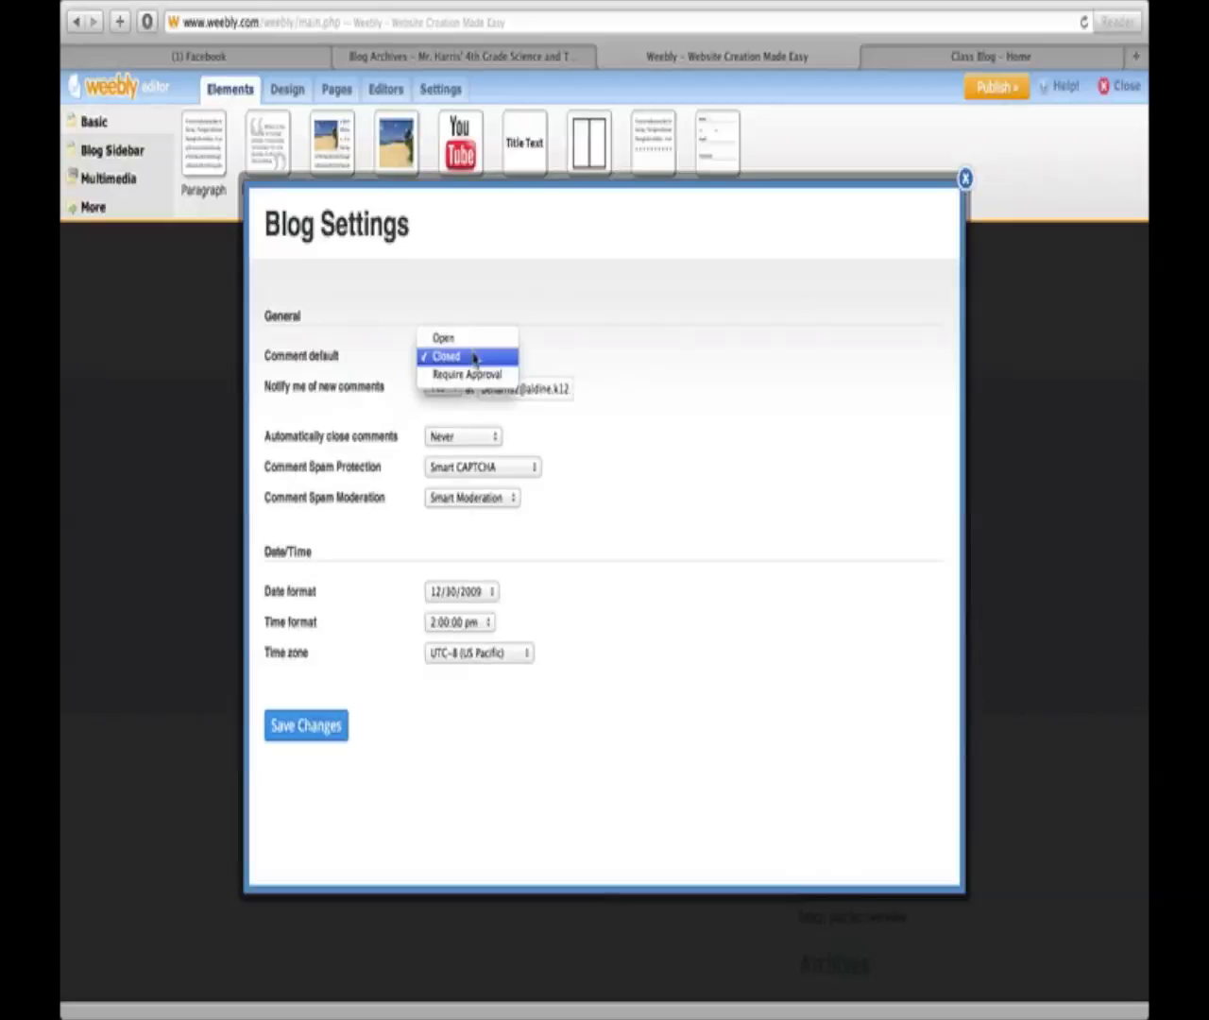
left_click(479, 375)
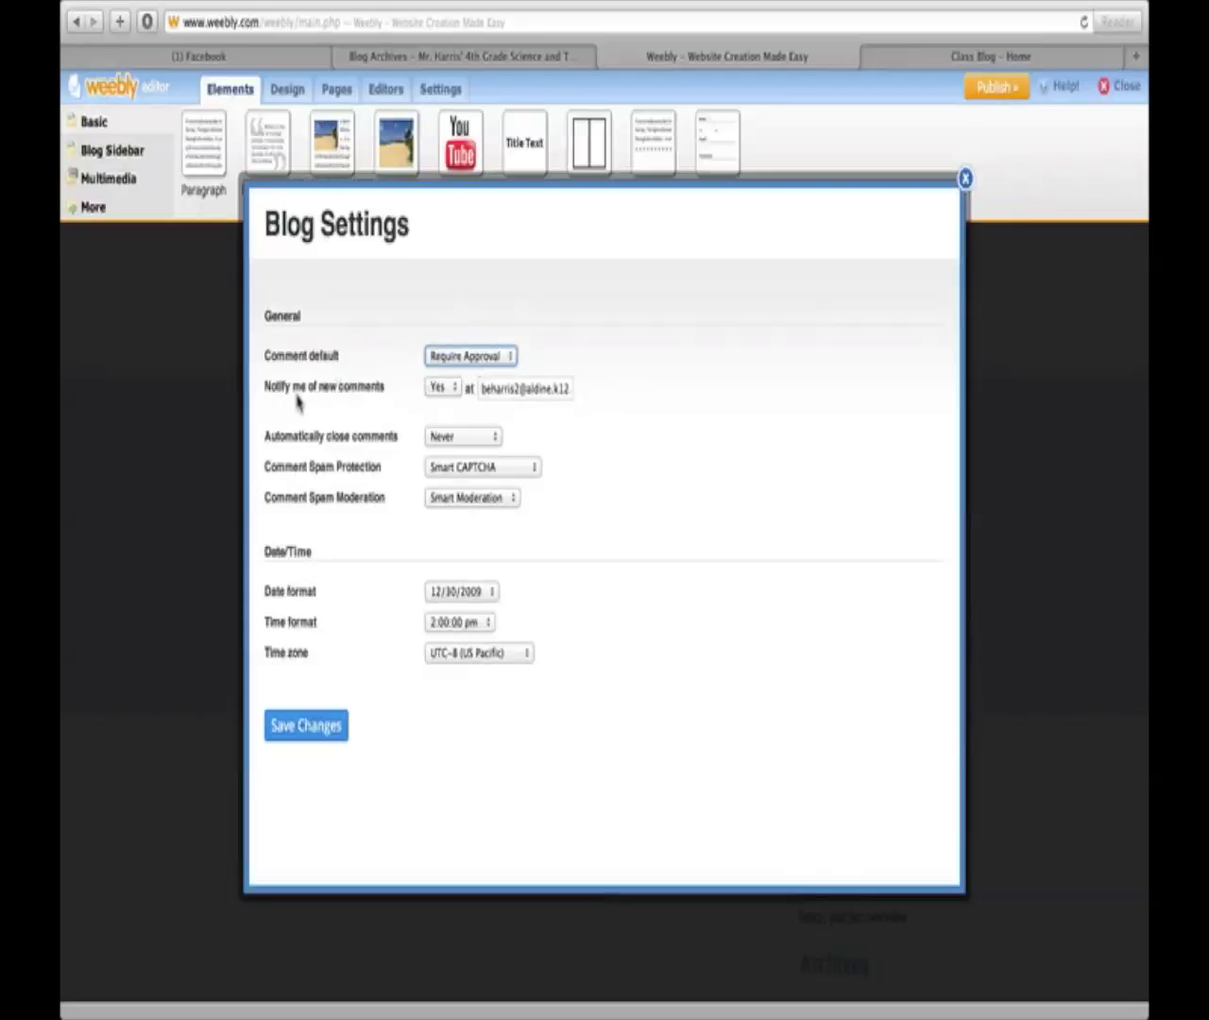
left_click(436, 392)
left_click(438, 407)
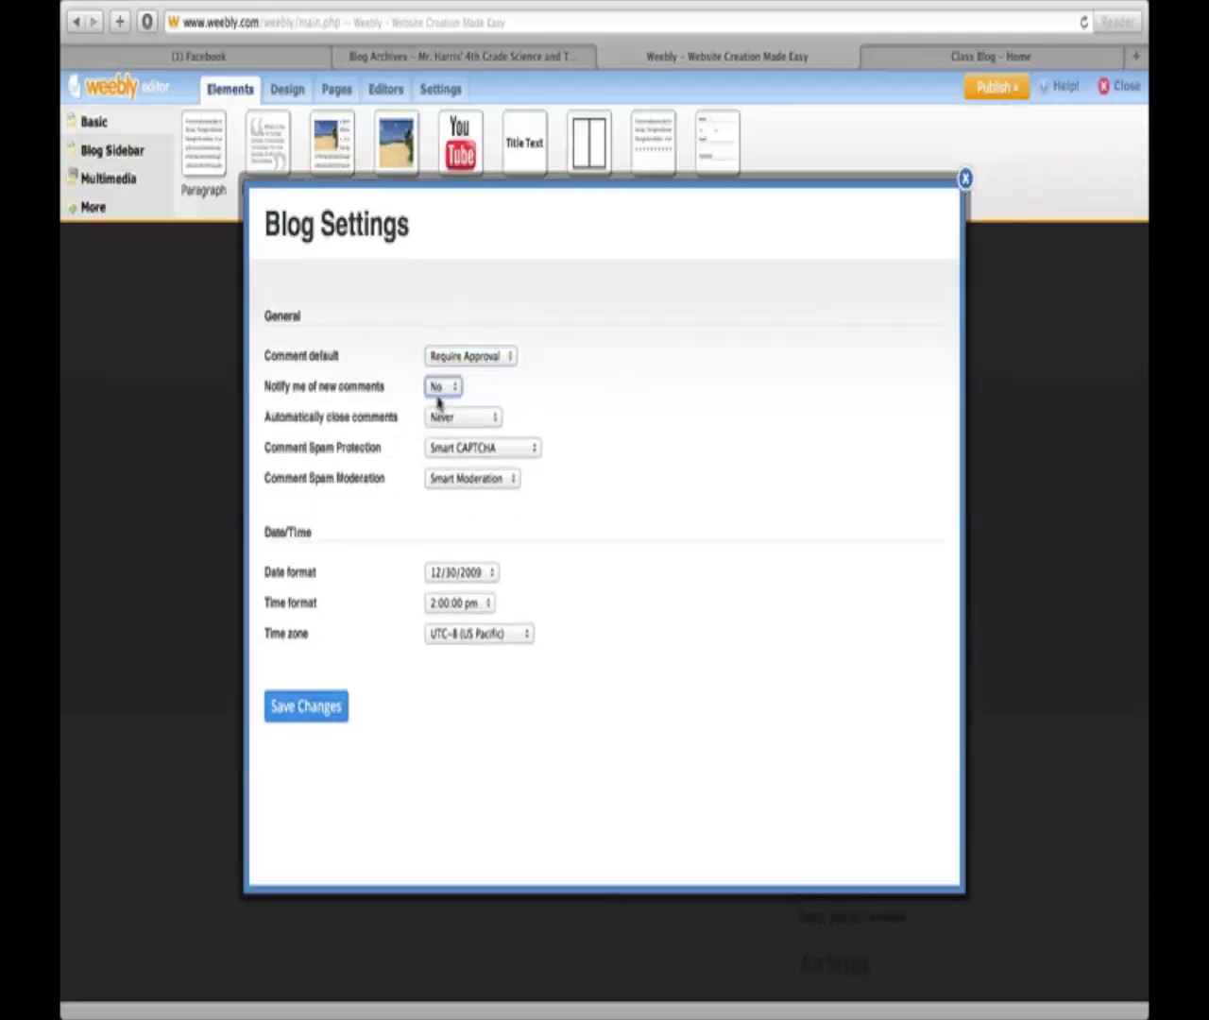
Set notification of new comments to Yes and check the options for automatically closing comments.
left_click(438, 389)
left_click(437, 372)
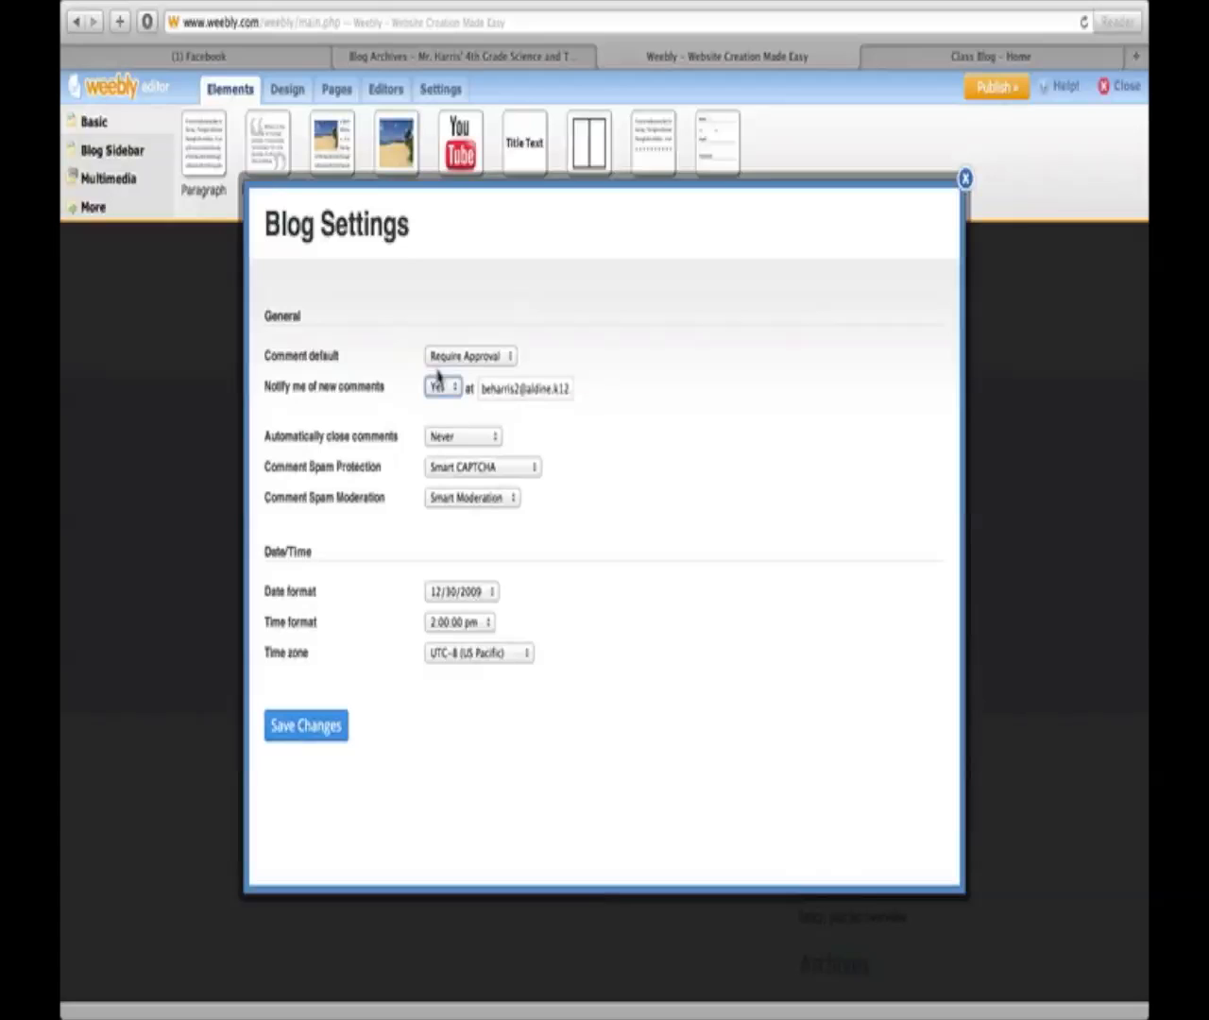
left_click(501, 395)
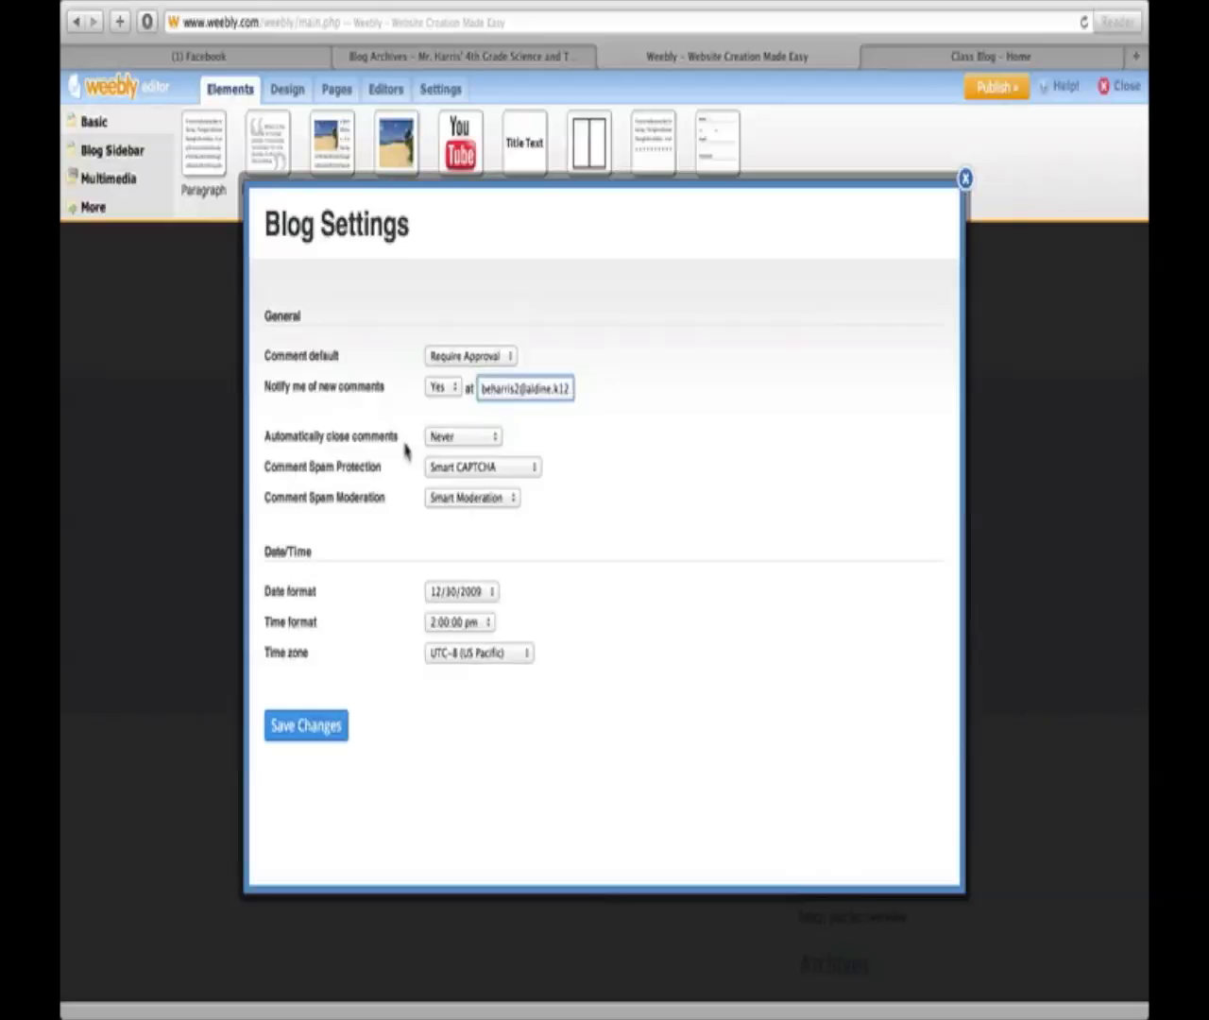
left_click(491, 445)
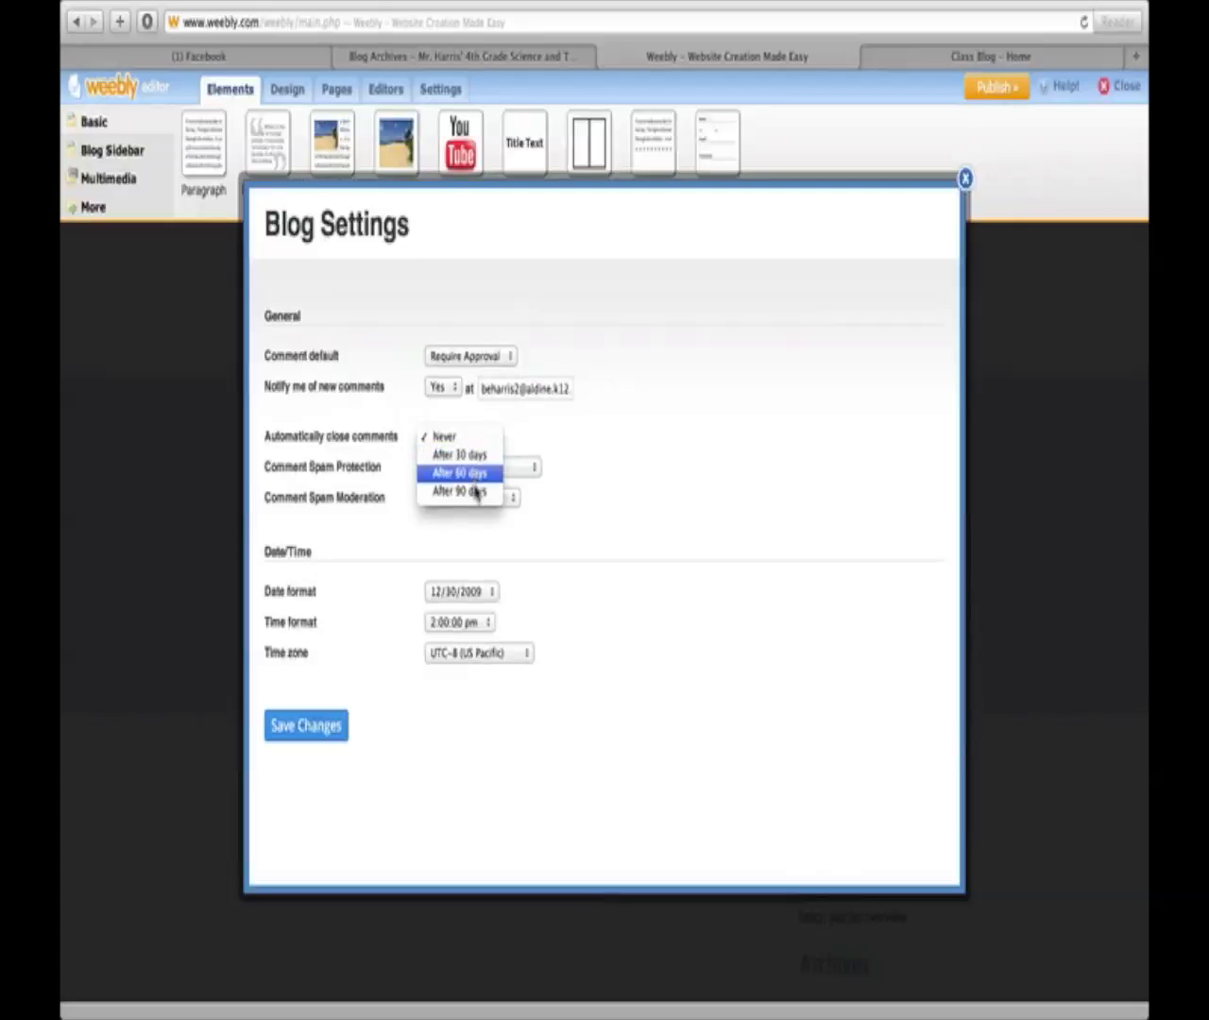
left_click(528, 430)
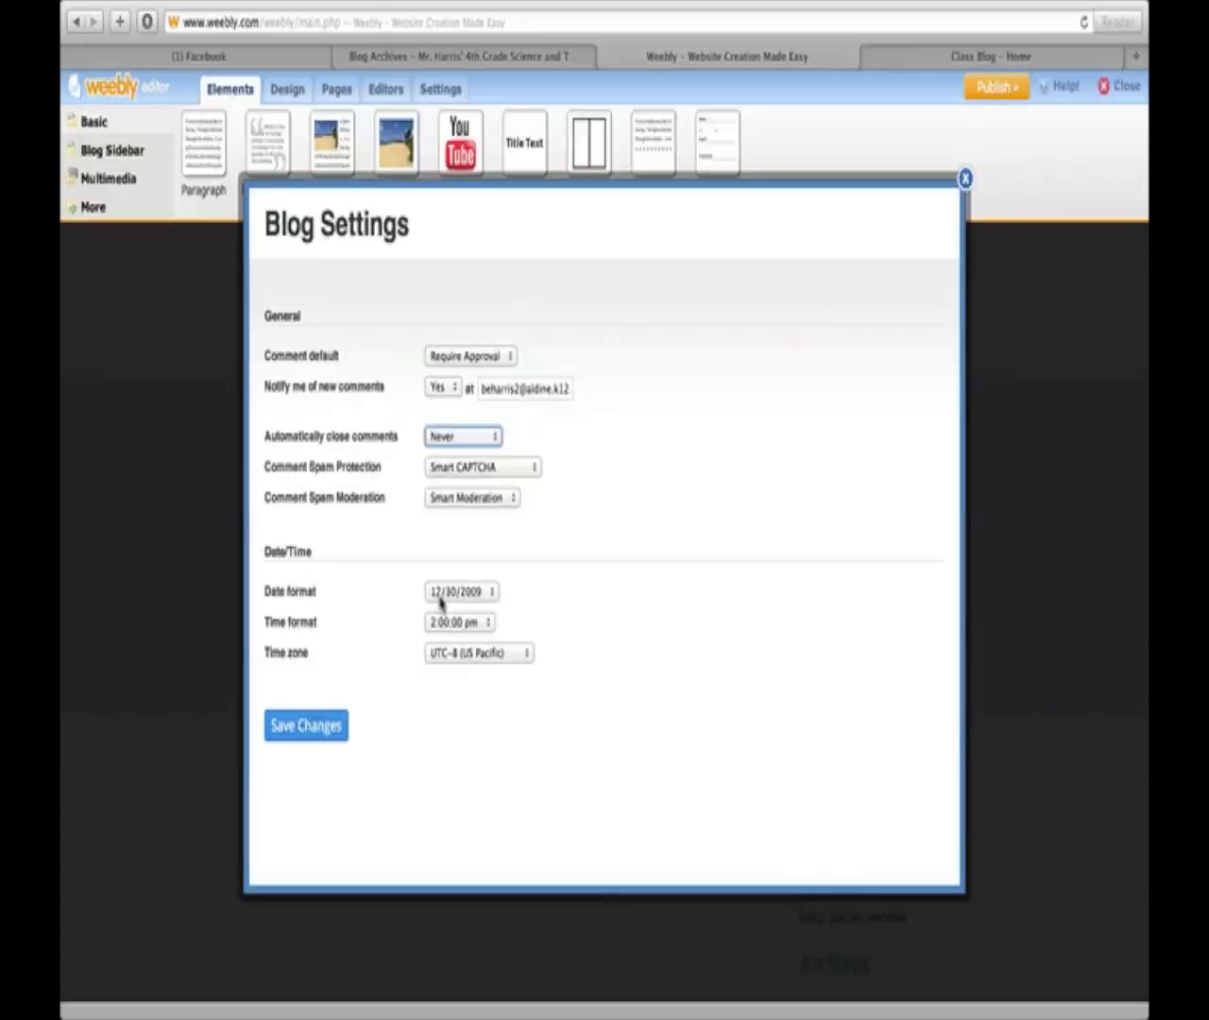
Check the date format options, set the blog's time zone to UTC-6 (US Central) and save the blog settings.
left_click(483, 597)
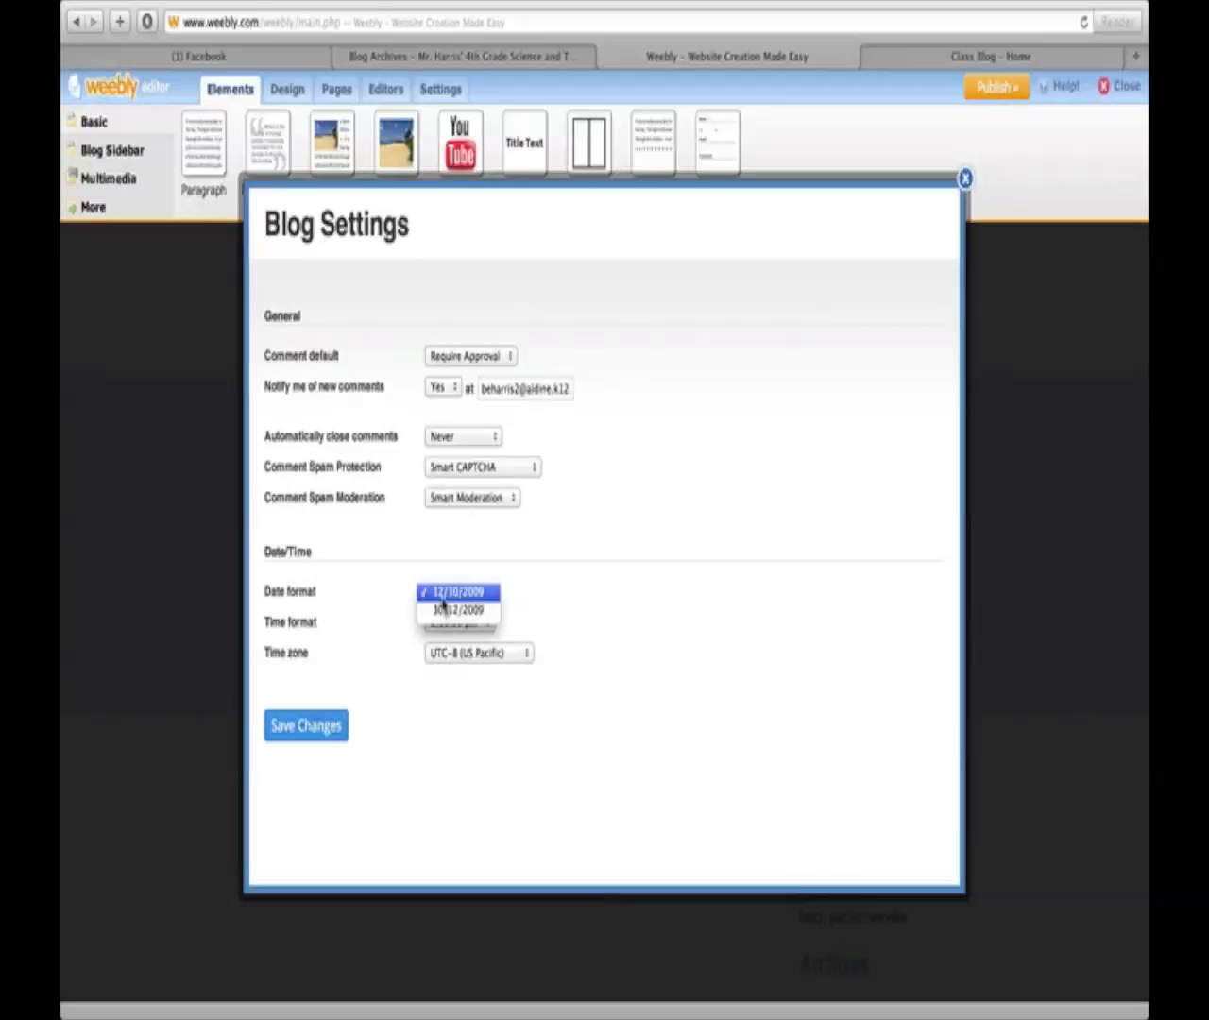
left_click(395, 614)
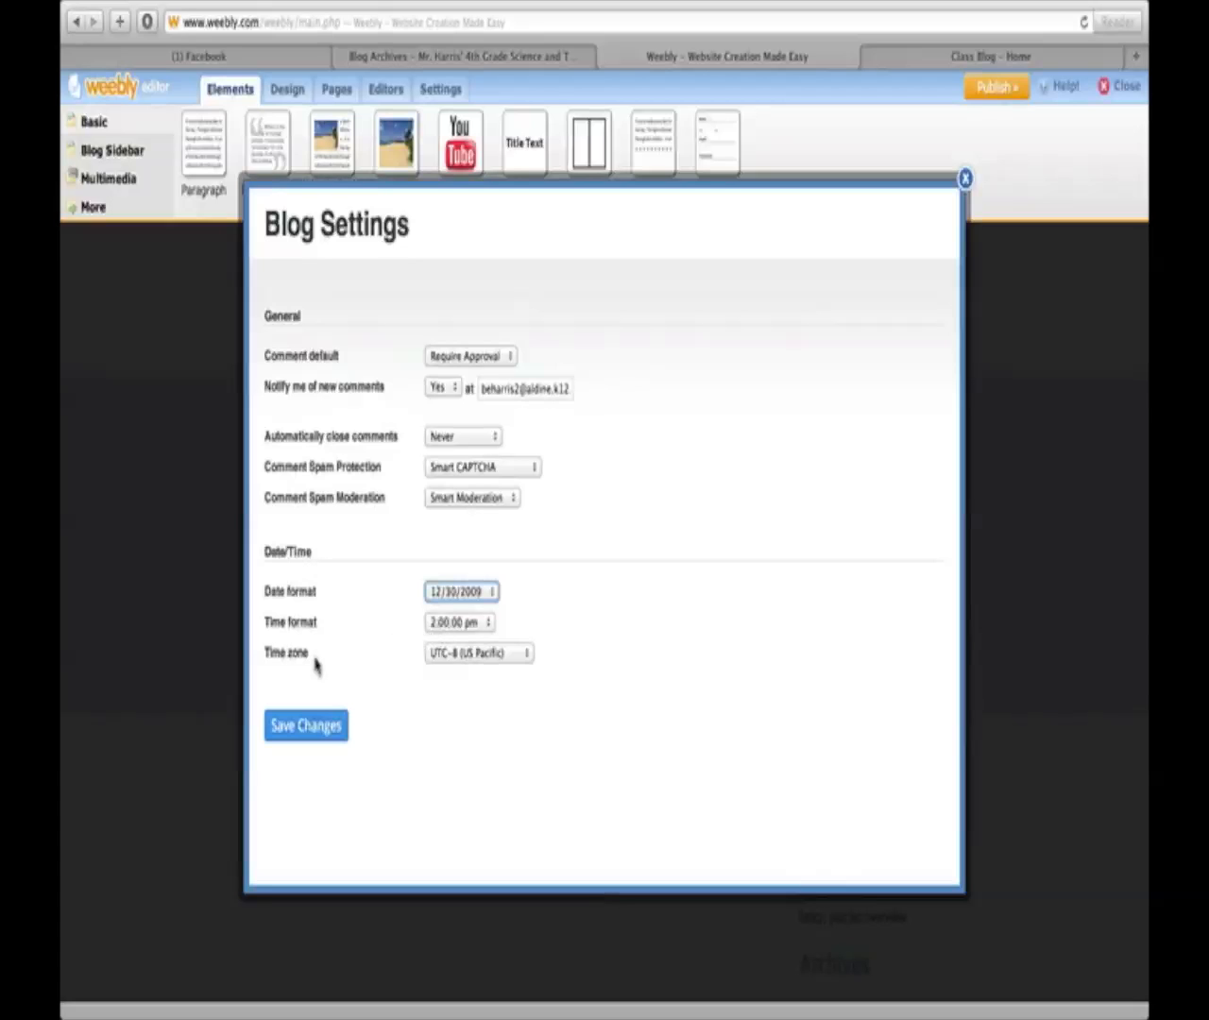
left_click(453, 653)
left_click(462, 693)
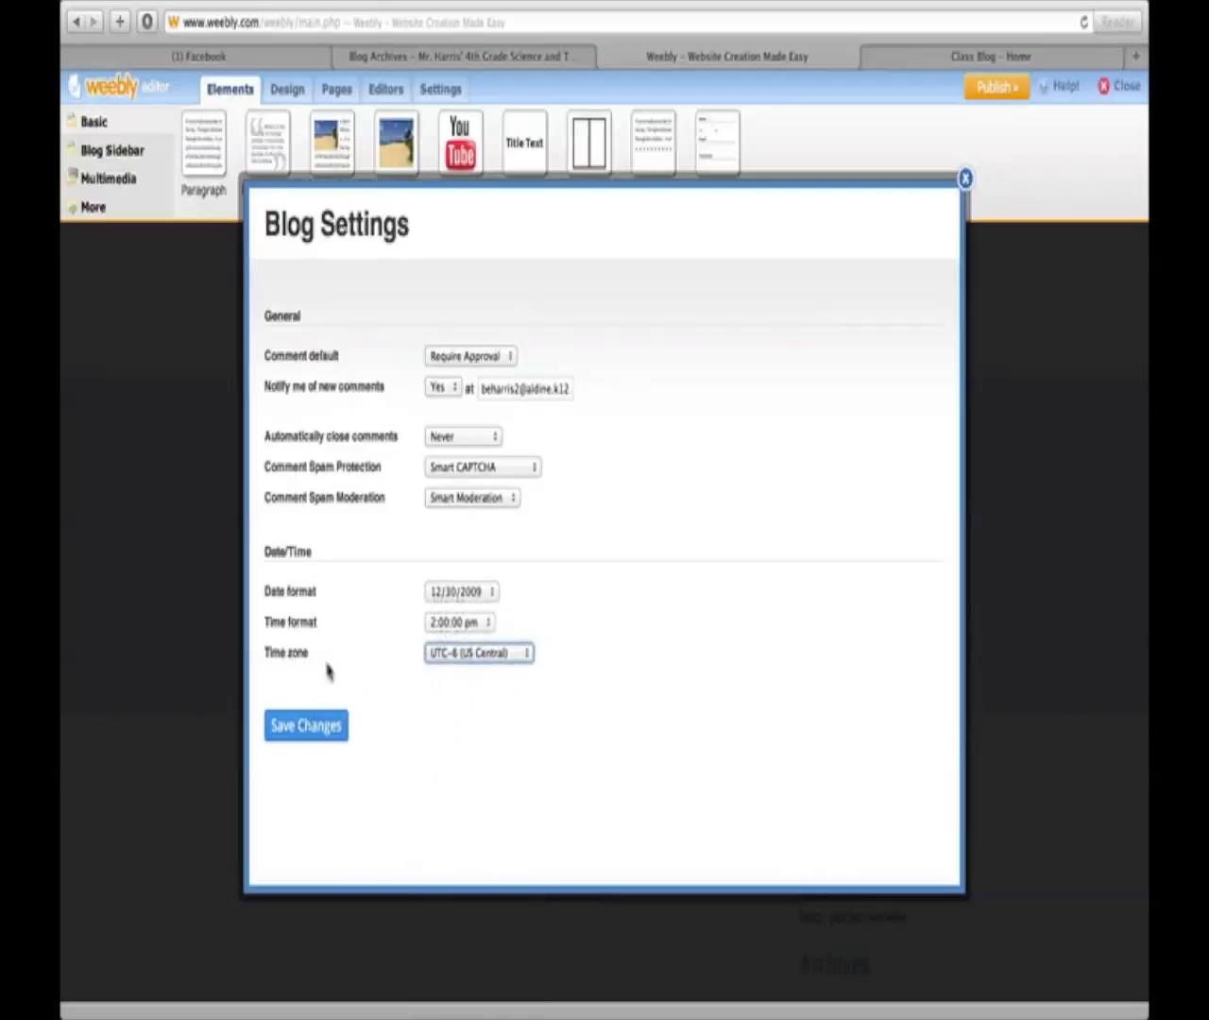
left_click(303, 730)
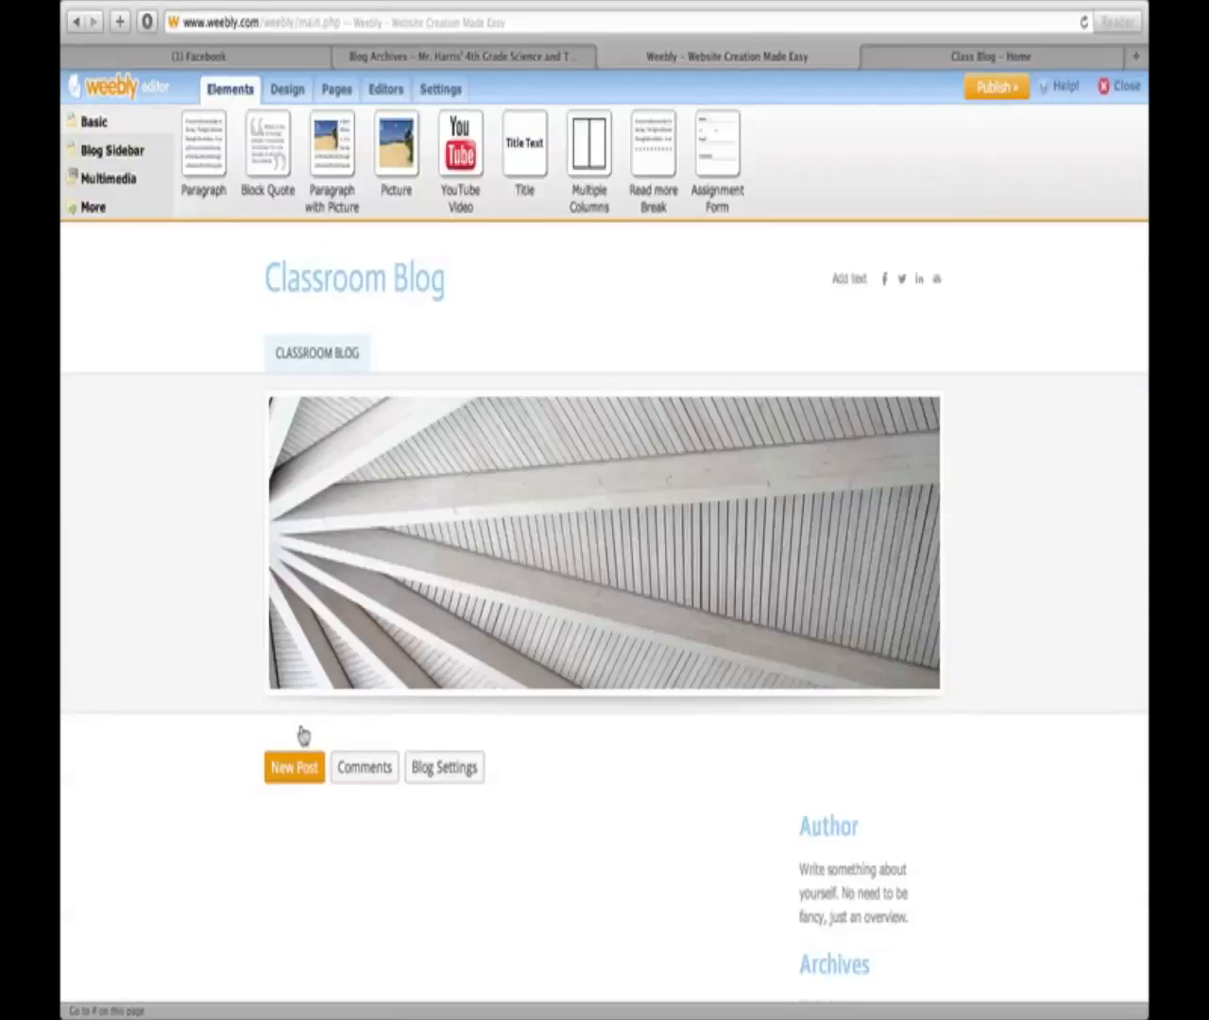
Start a new blog post and title it "Ecosytems".
scroll(602, 836, "down", 5)
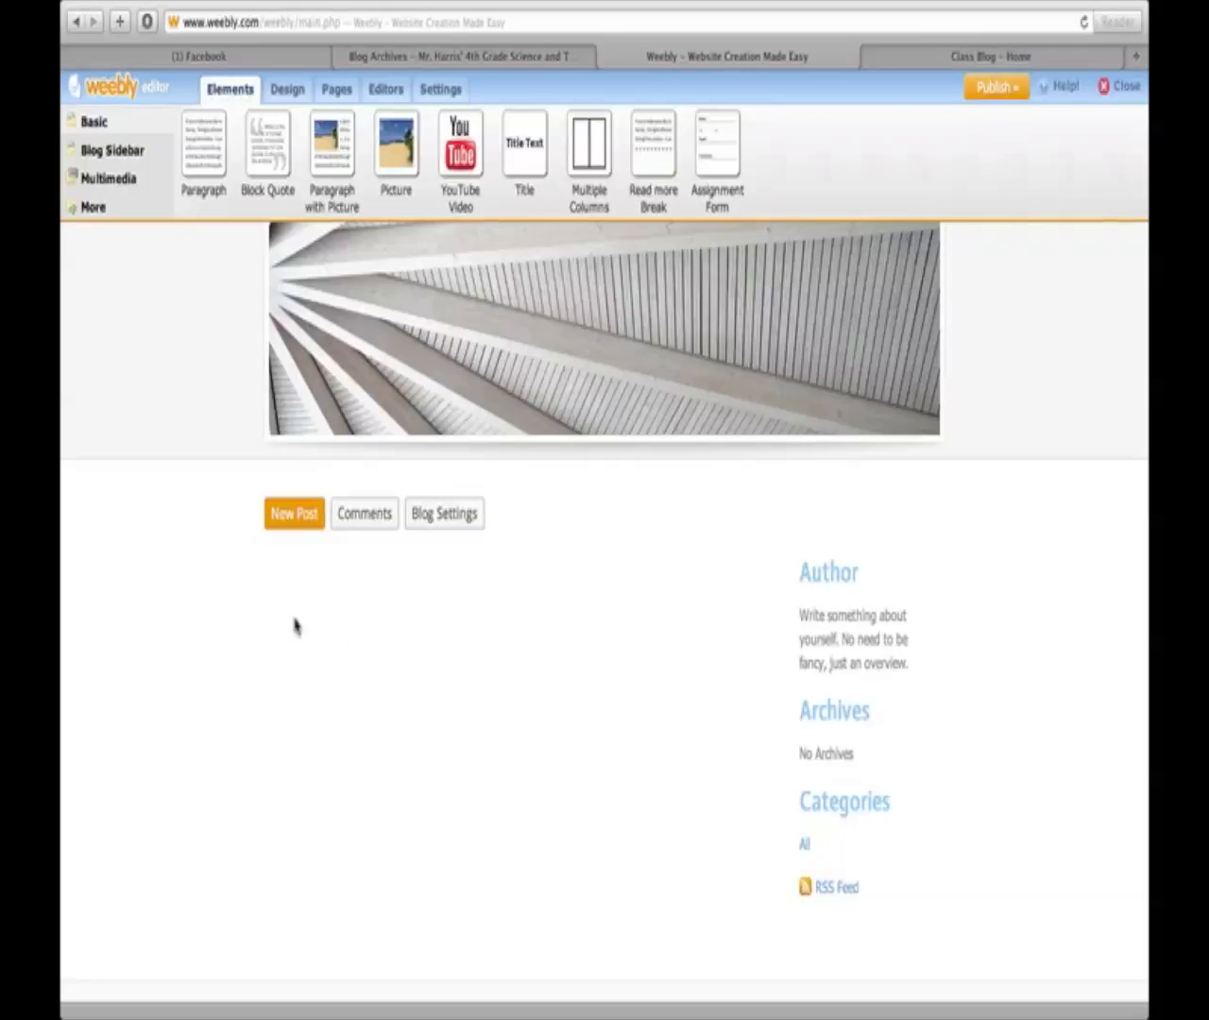
left_click(288, 531)
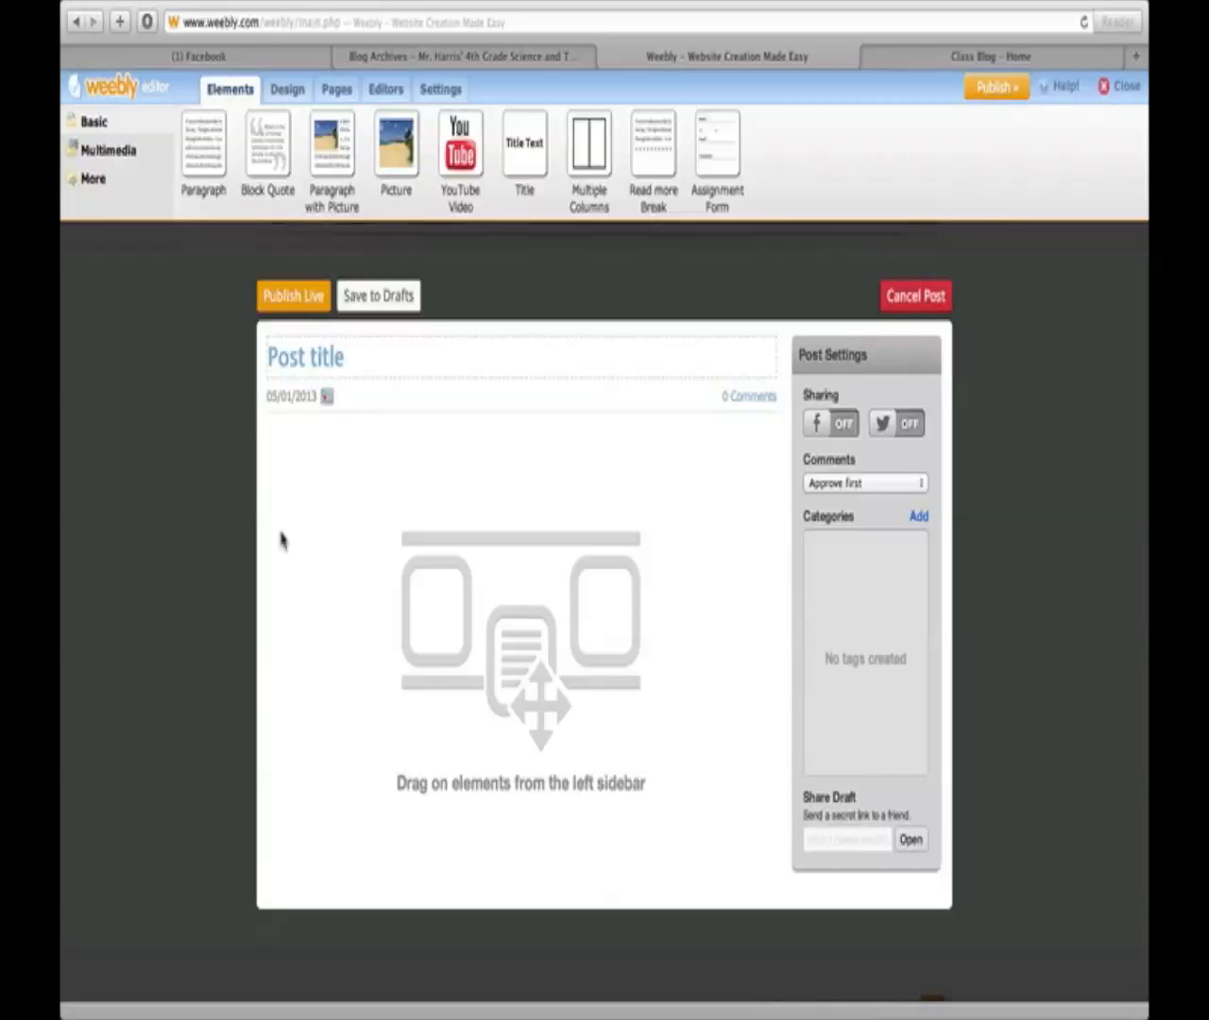
left_click(305, 367)
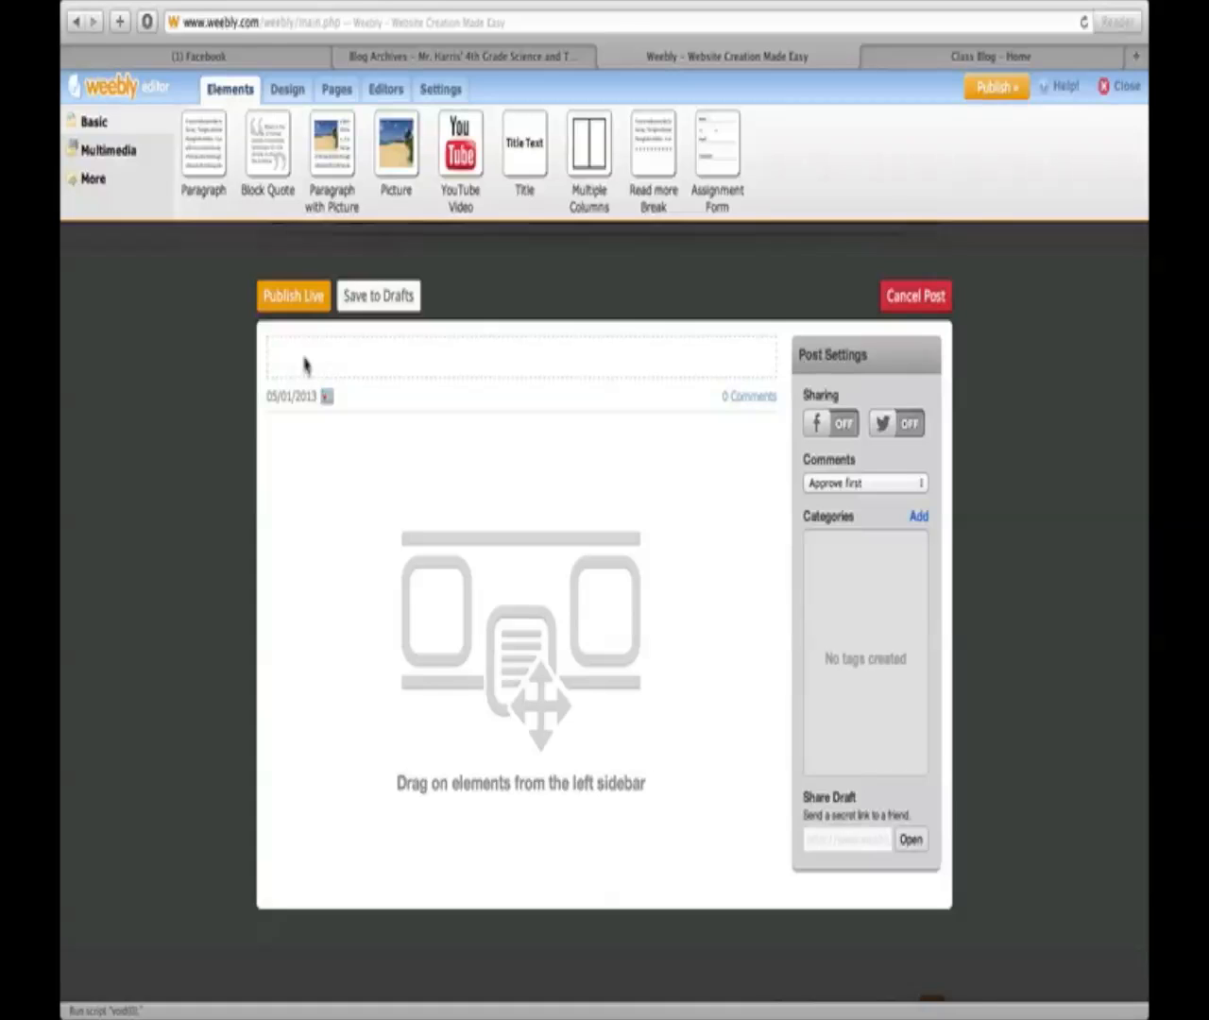
type("Ecosytems")
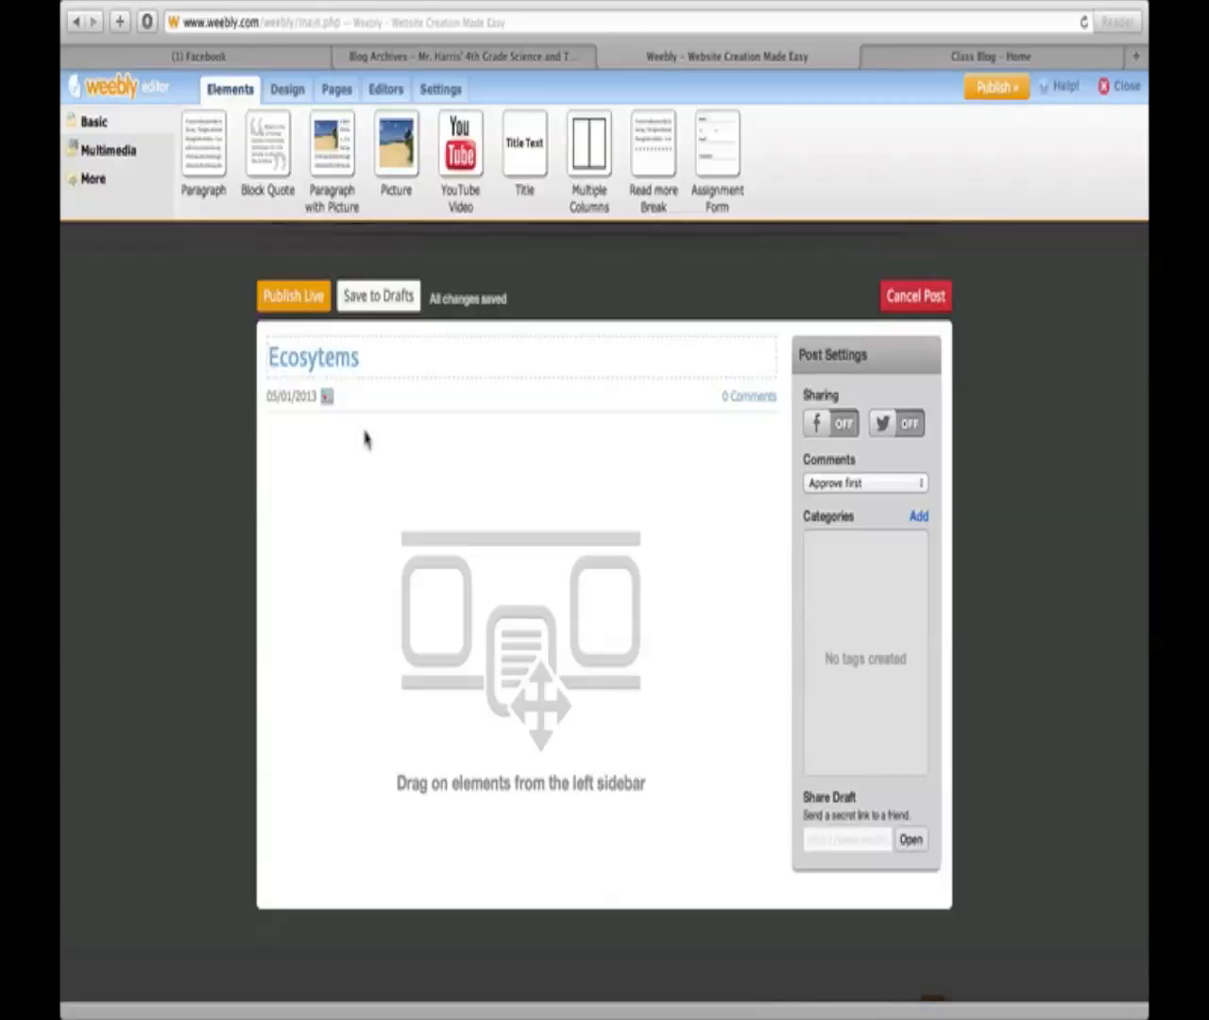
Add a Title element to the post body reading "Name some living and nonliving things in a pond ecosystems".
left_click(92, 179)
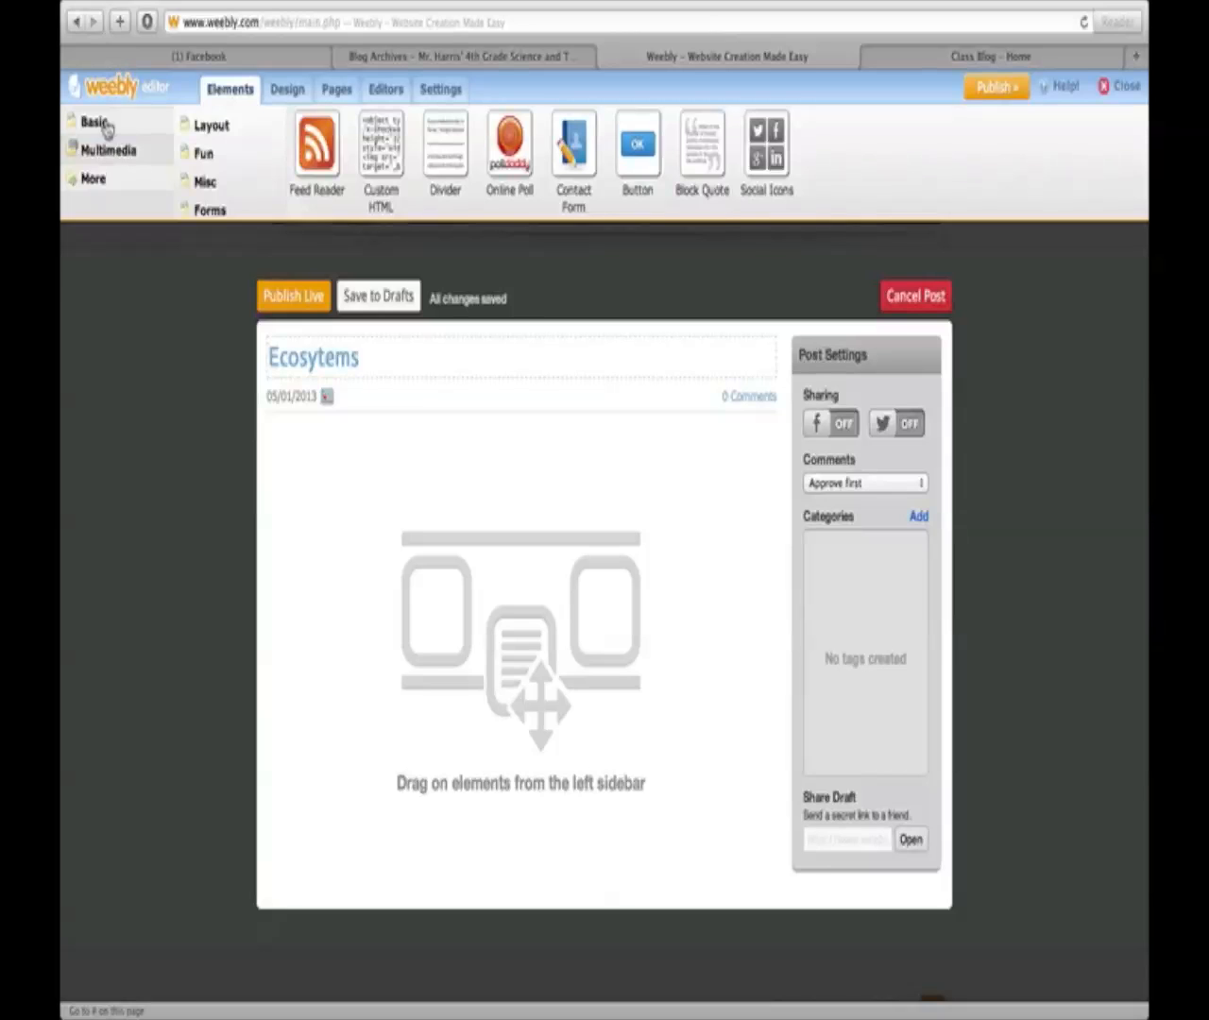
left_click(95, 123)
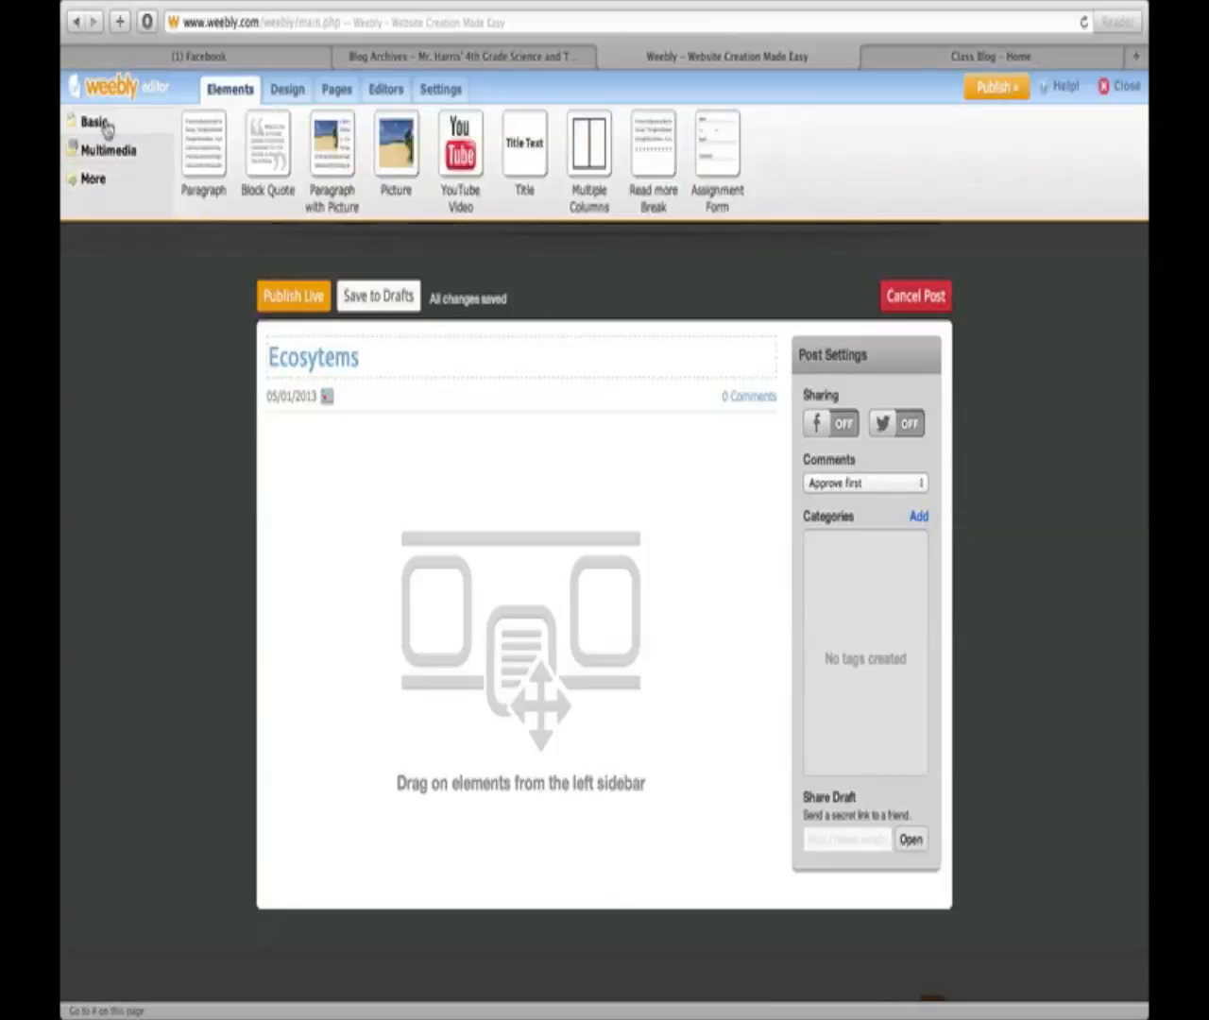
left_click_drag(534, 139, 345, 445)
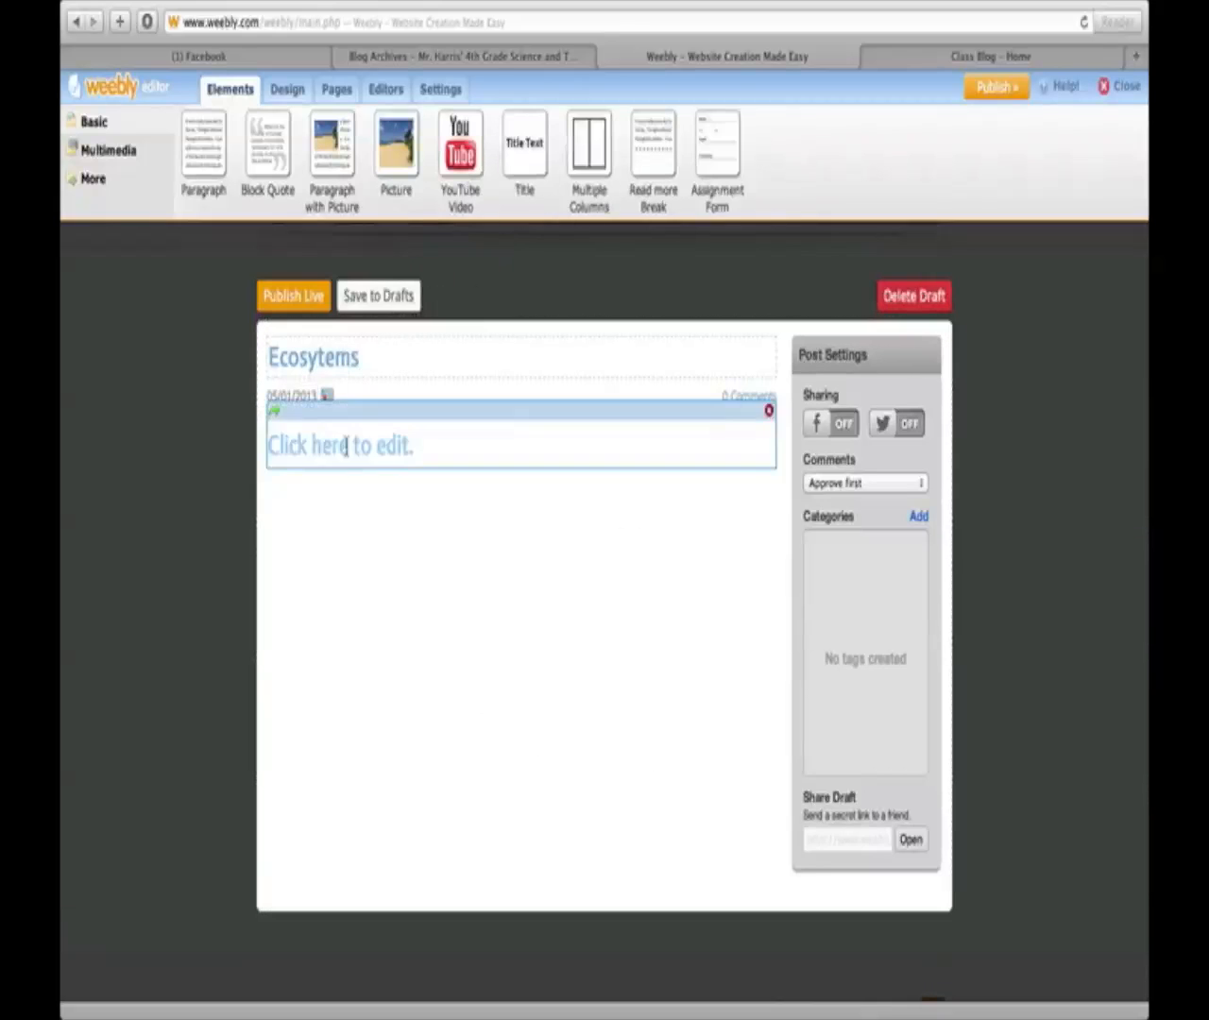
left_click(345, 446)
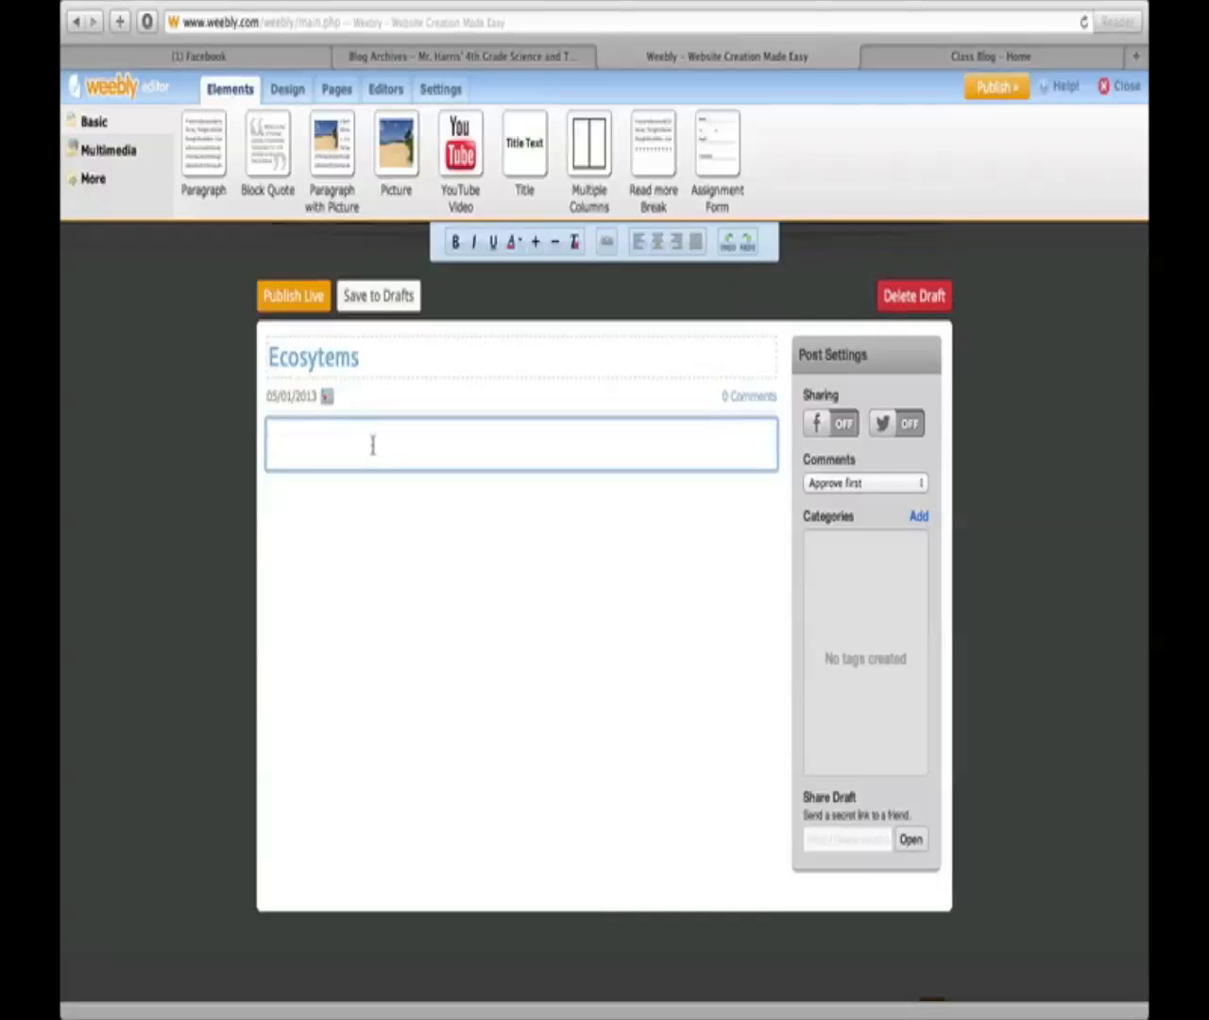
type("Name")
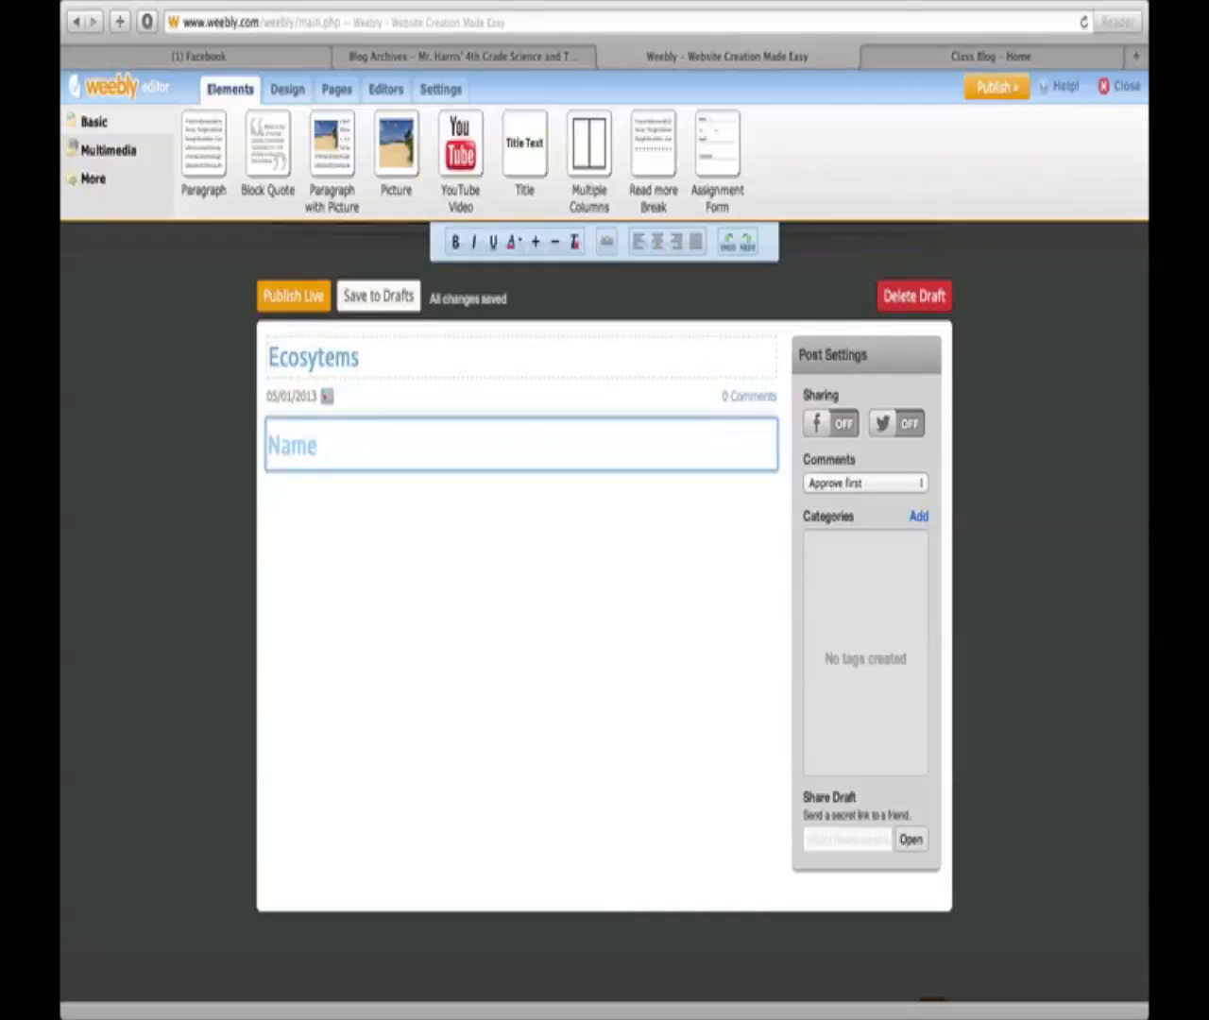
type(" some living and")
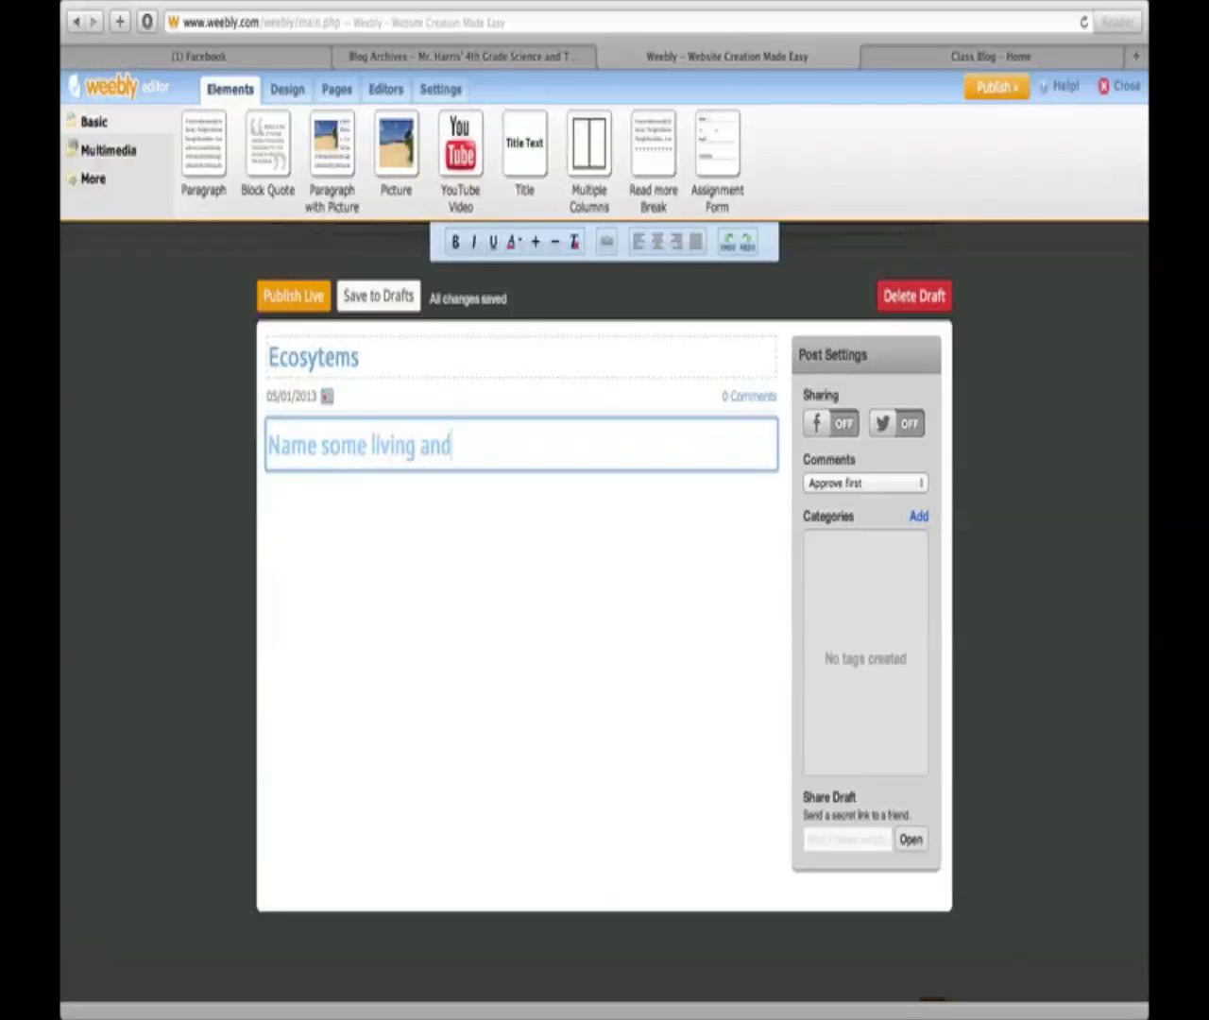
type(" nonliving ")
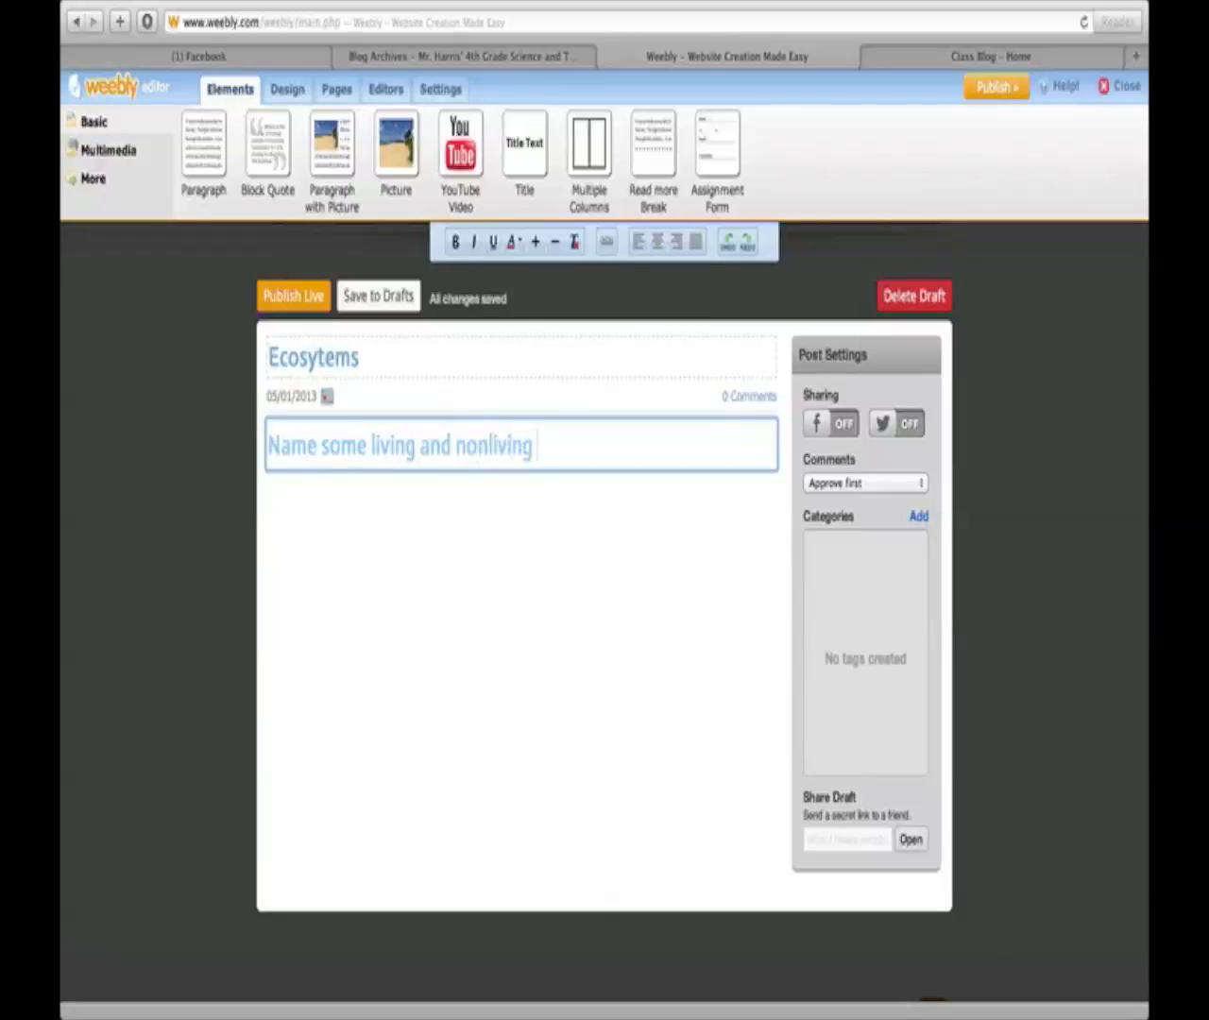
type("things in a pond eco")
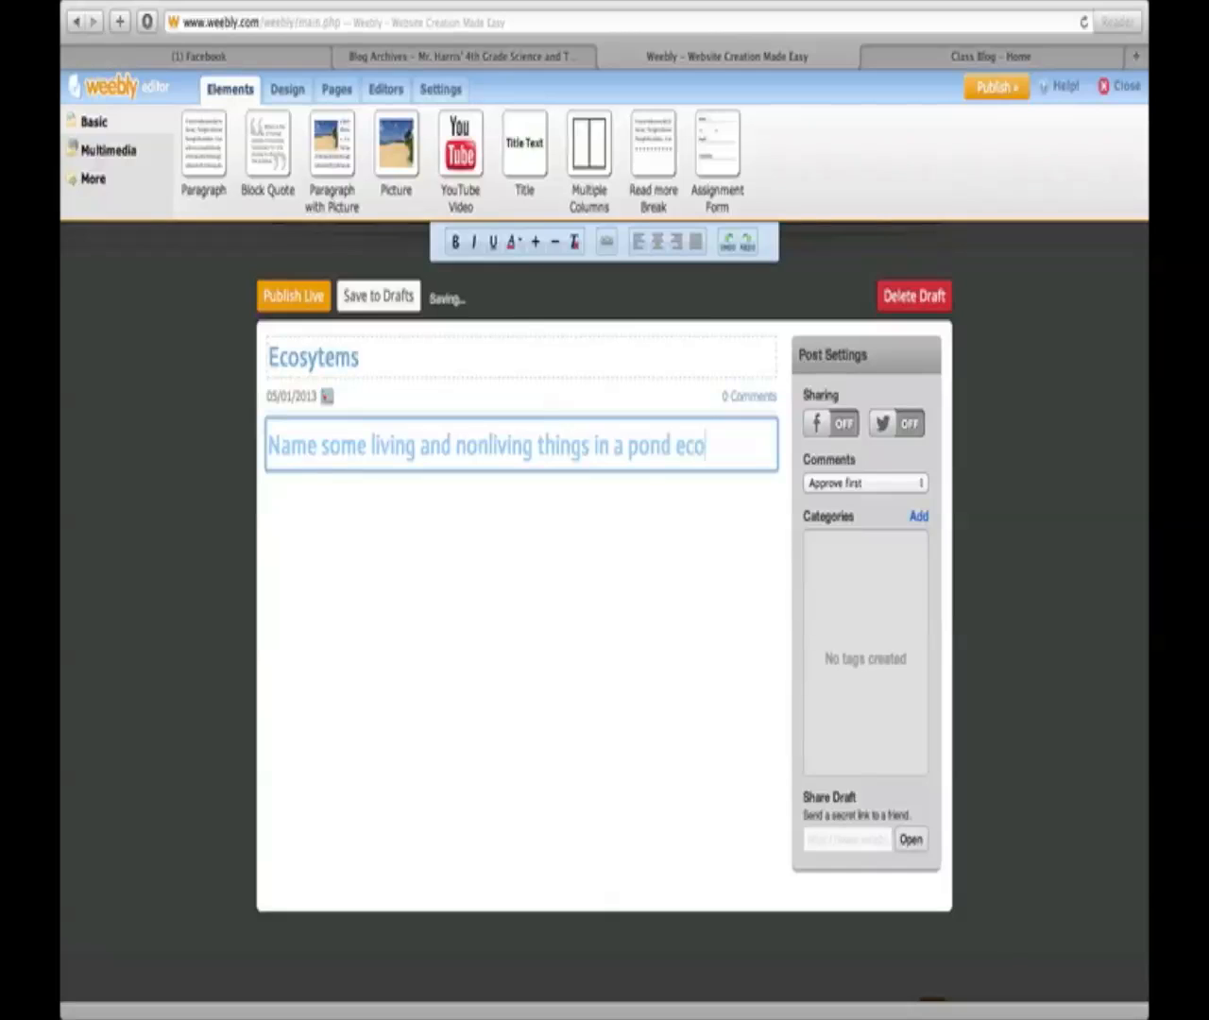
type("sys")
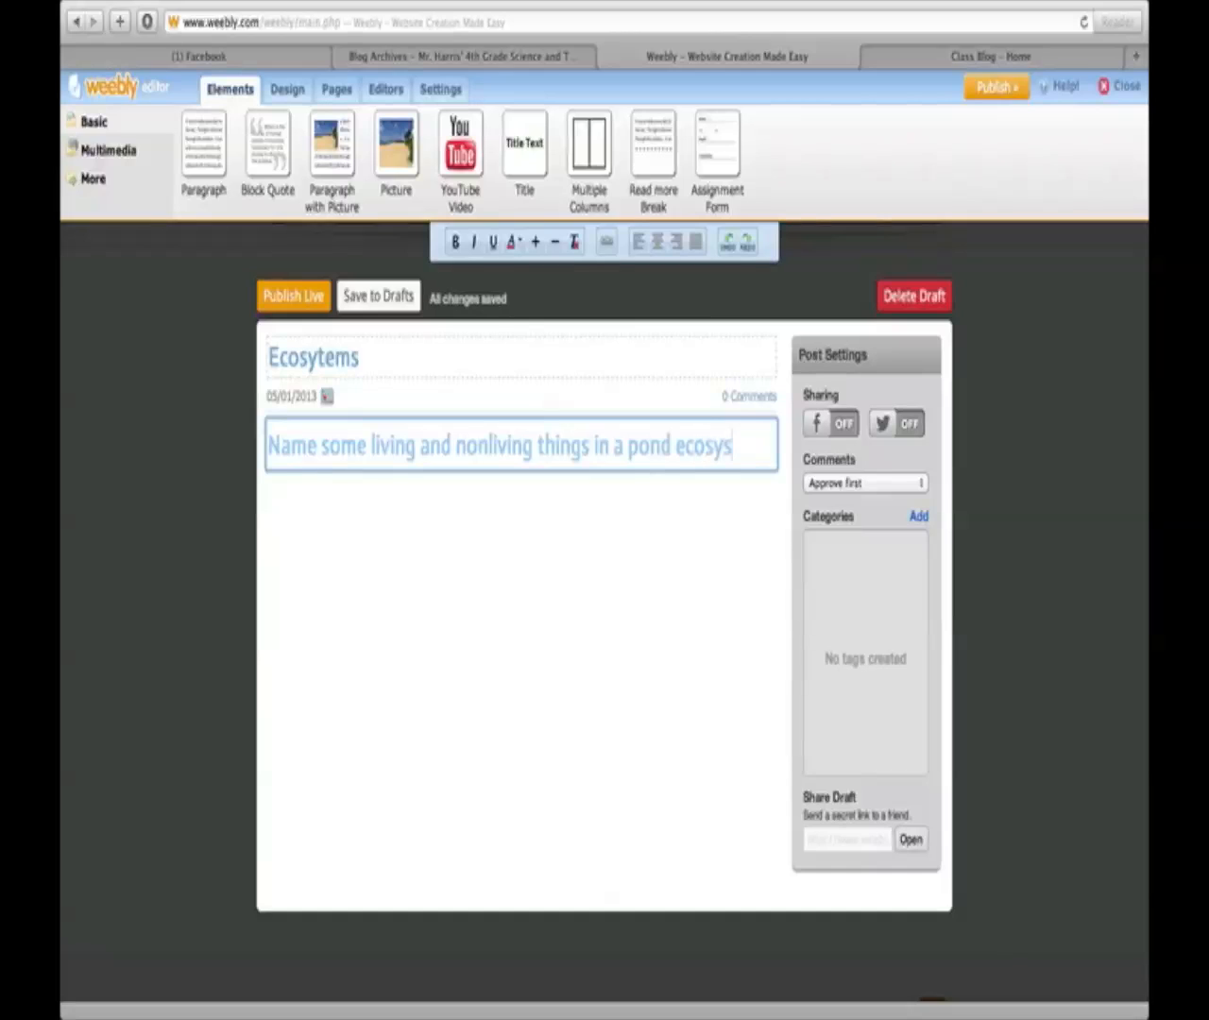
type("tems")
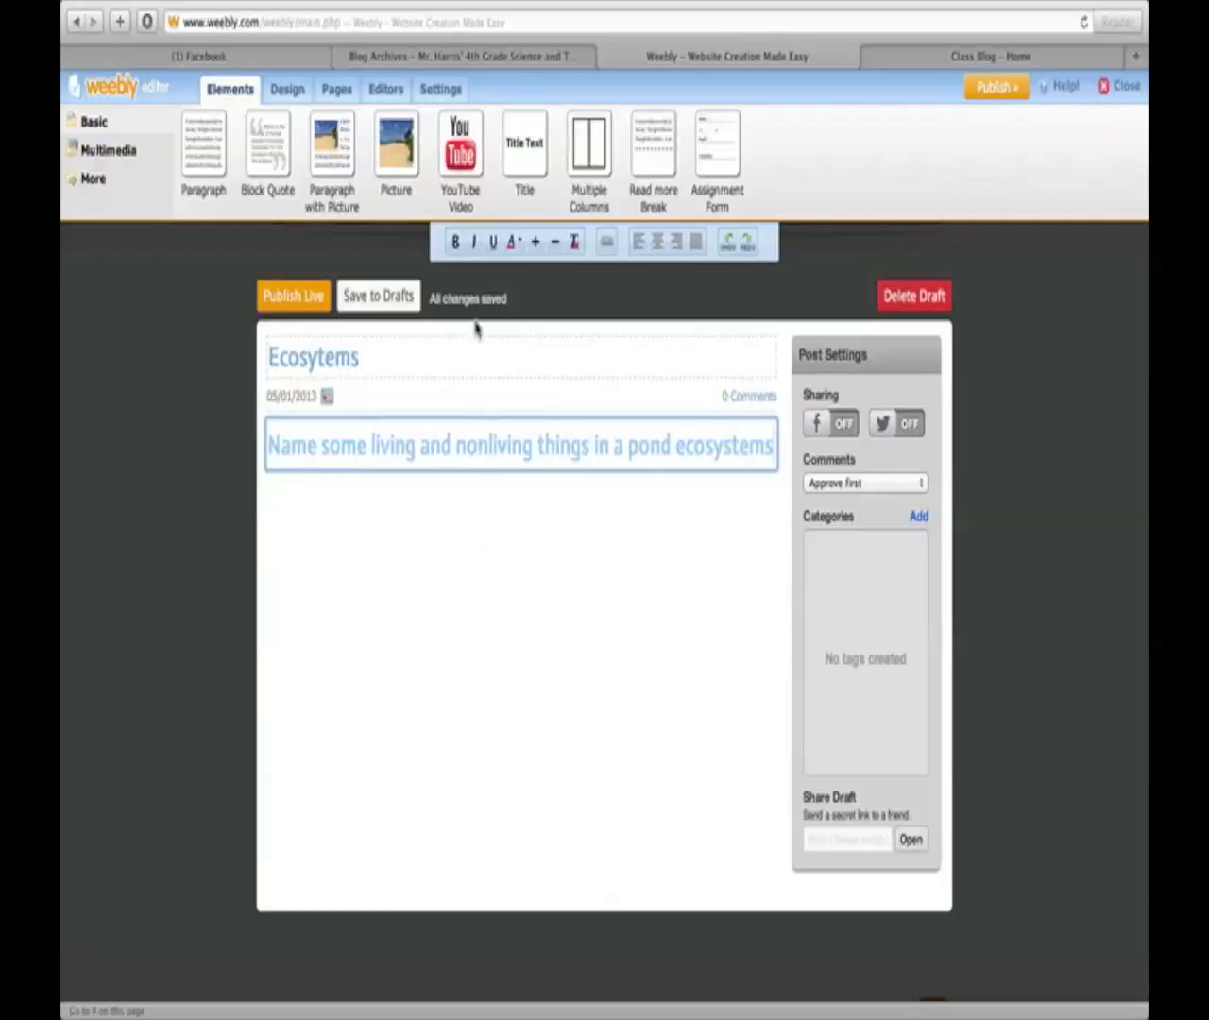
left_click(470, 544)
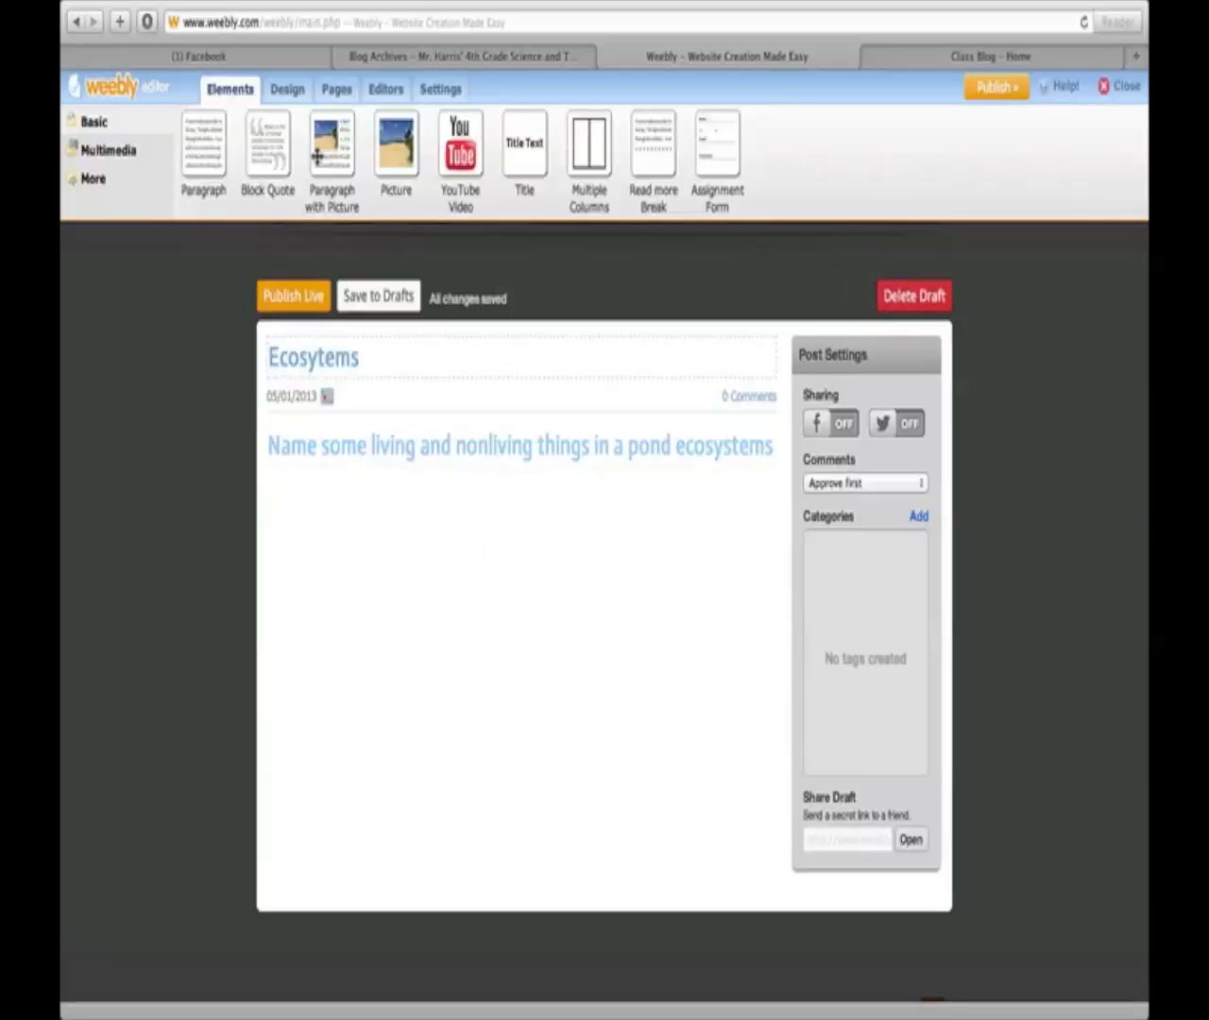
Publish the post live on the site's existing Weebly subdomain and dismiss the publishing confirmation.
left_click(284, 295)
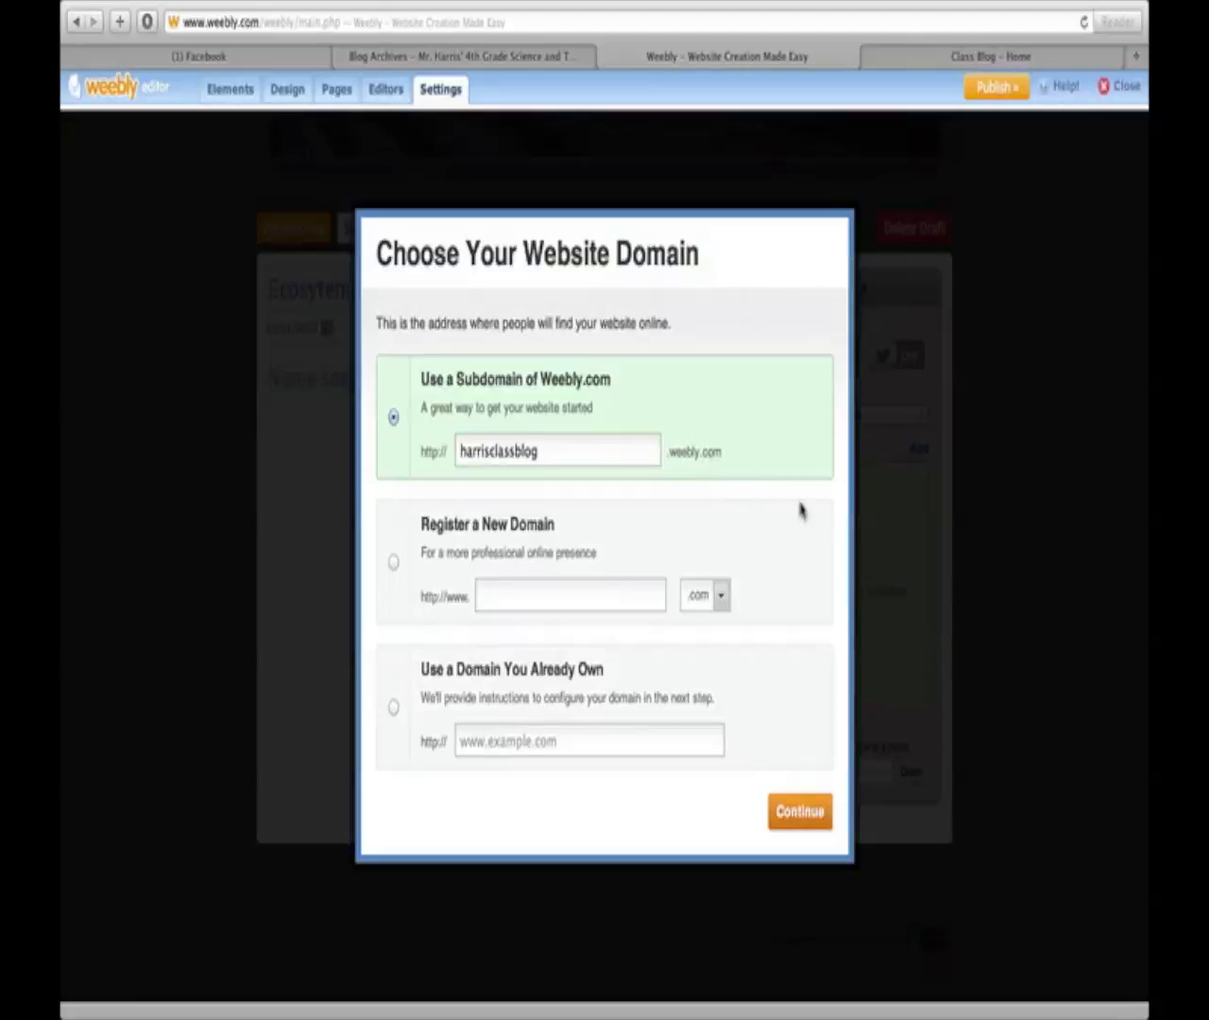
left_click(813, 818)
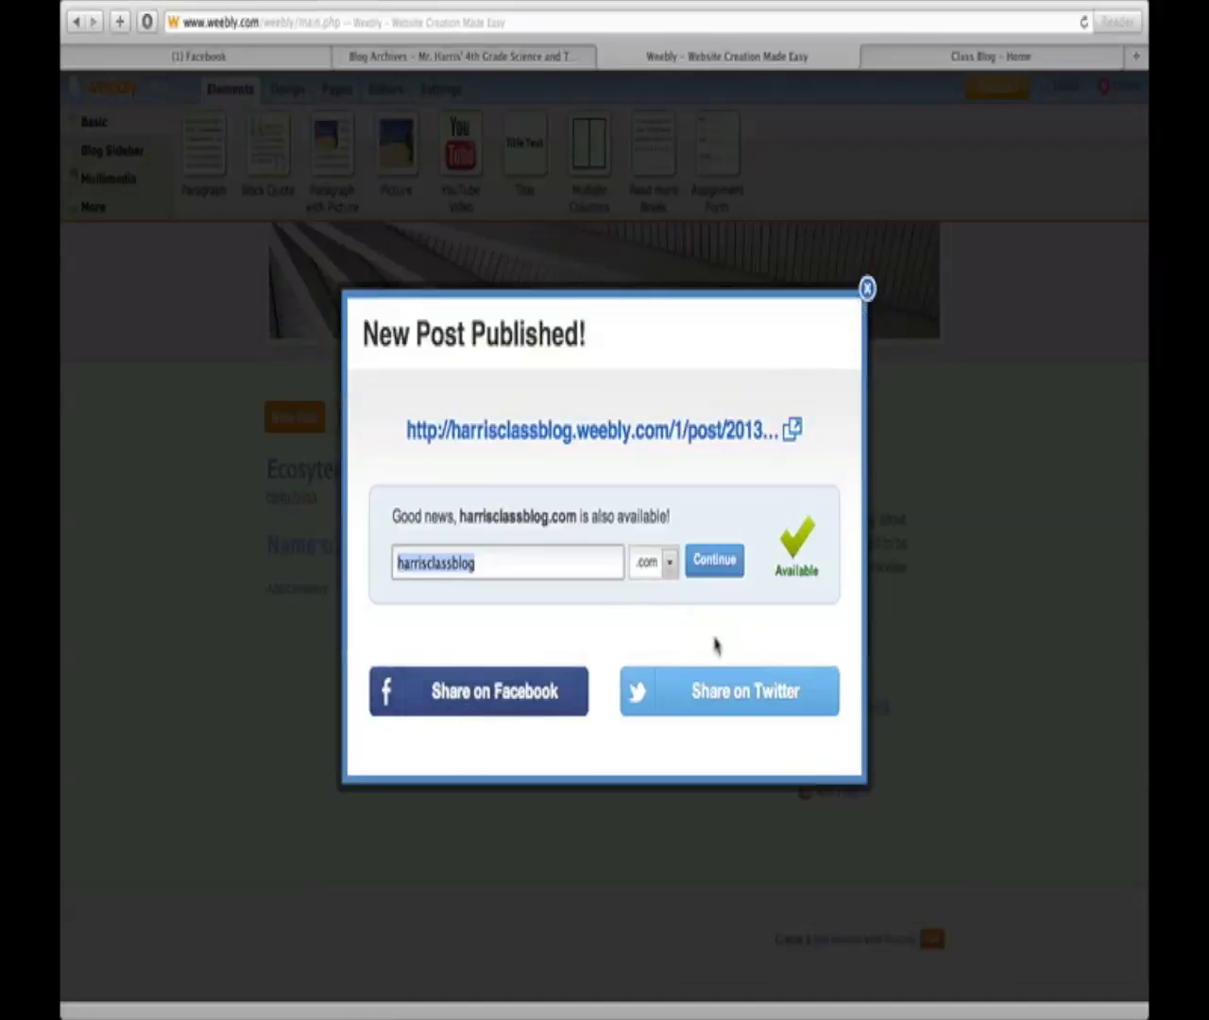
left_click(867, 288)
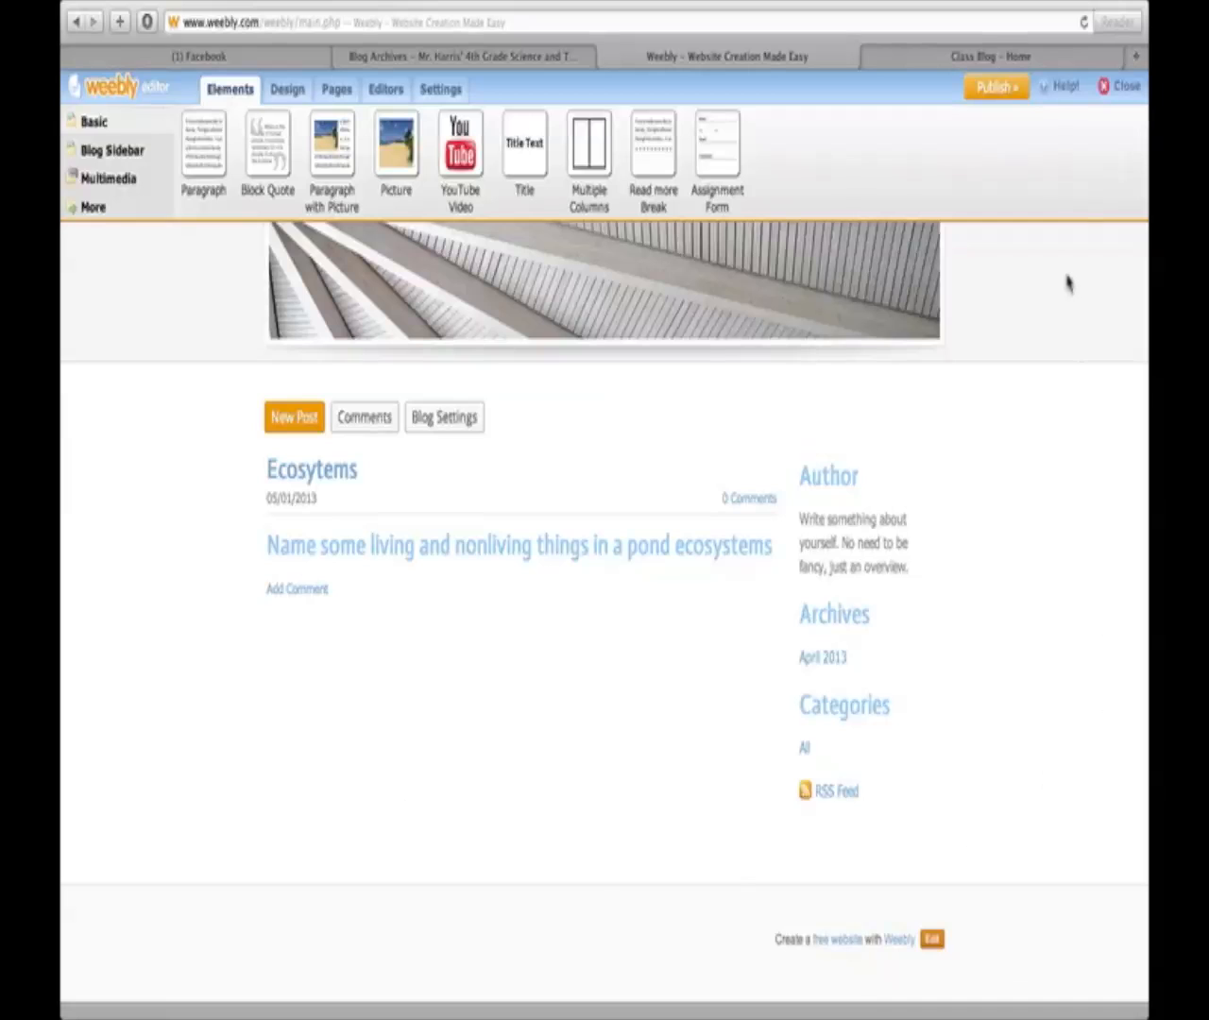
Close the site editor, open the published Classroom Blog from the site list and look over its page.
left_click(1119, 88)
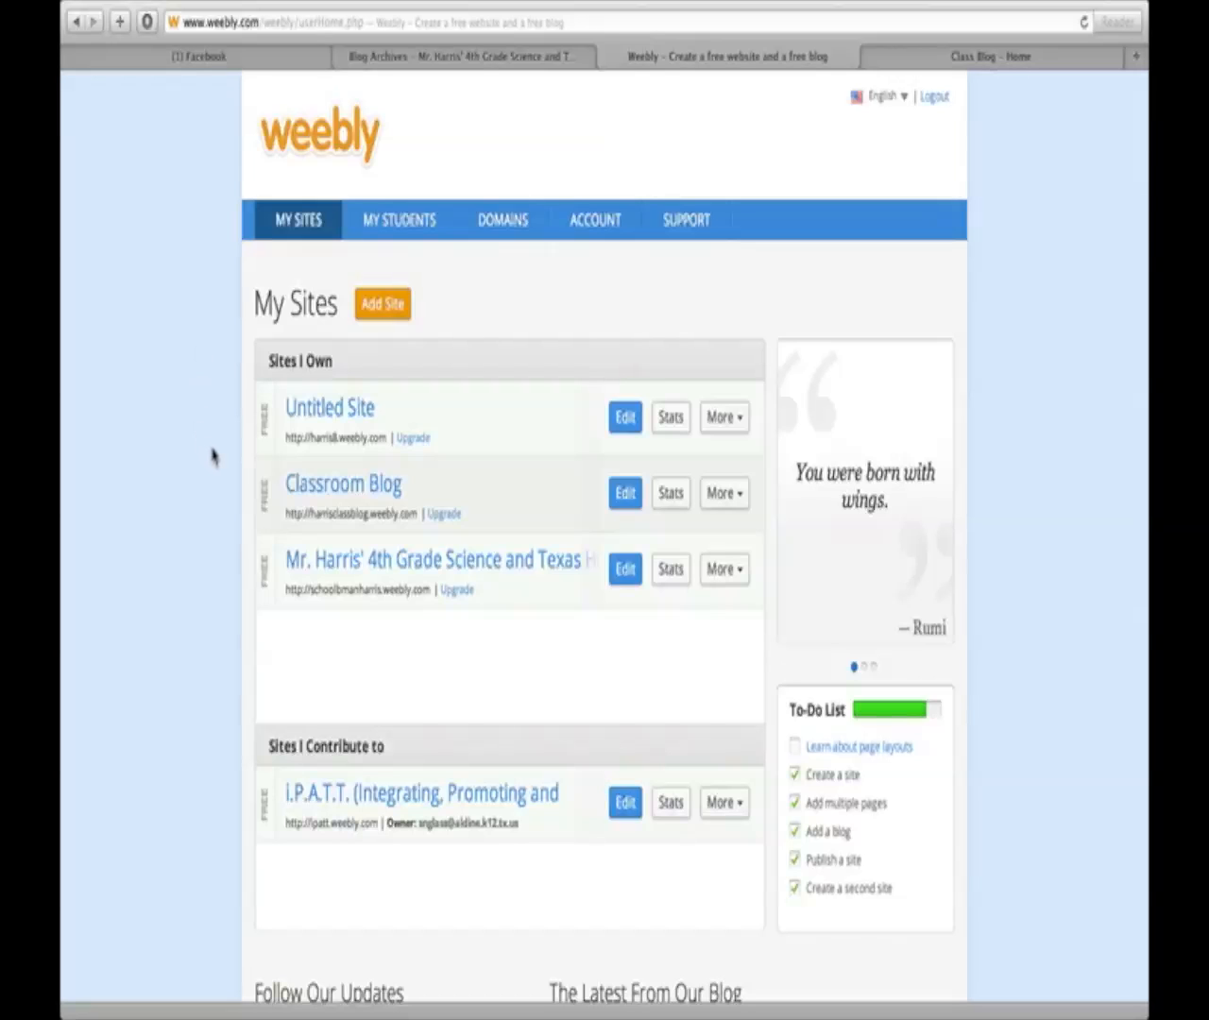
left_click(338, 521)
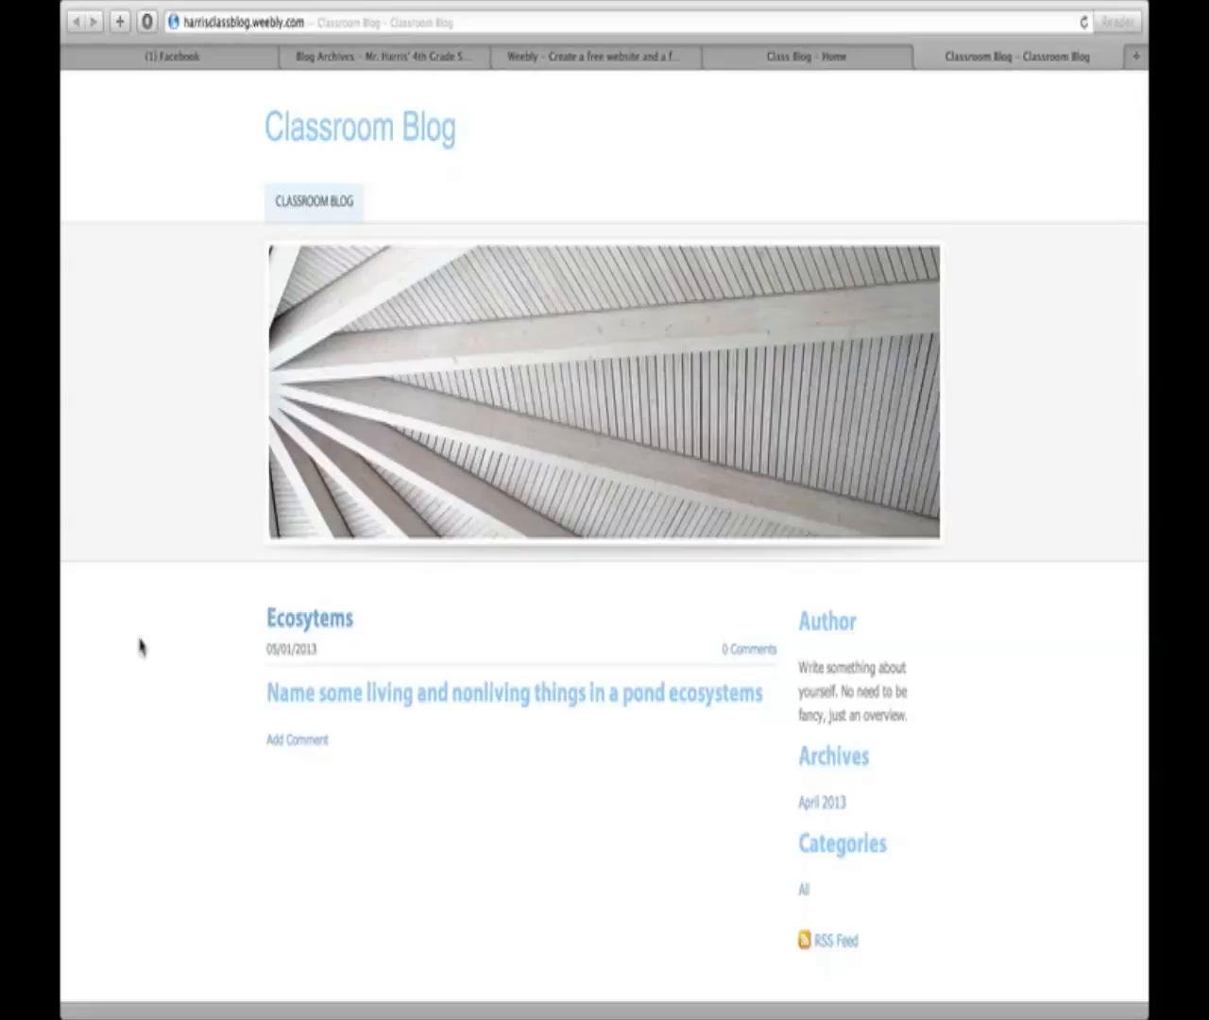
scroll(140, 646, "down", 5)
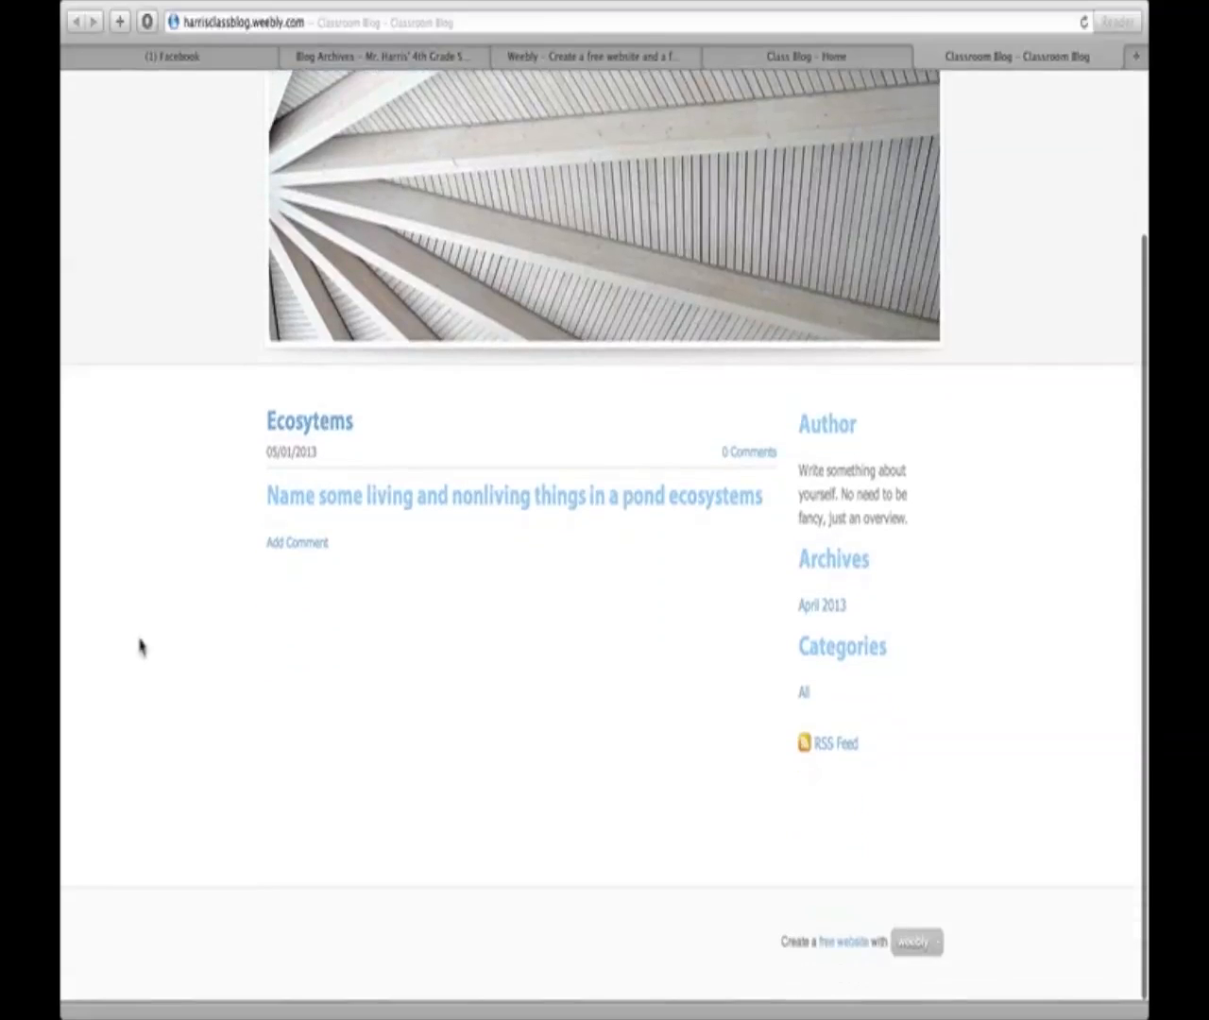
scroll(140, 646, "up", 3)
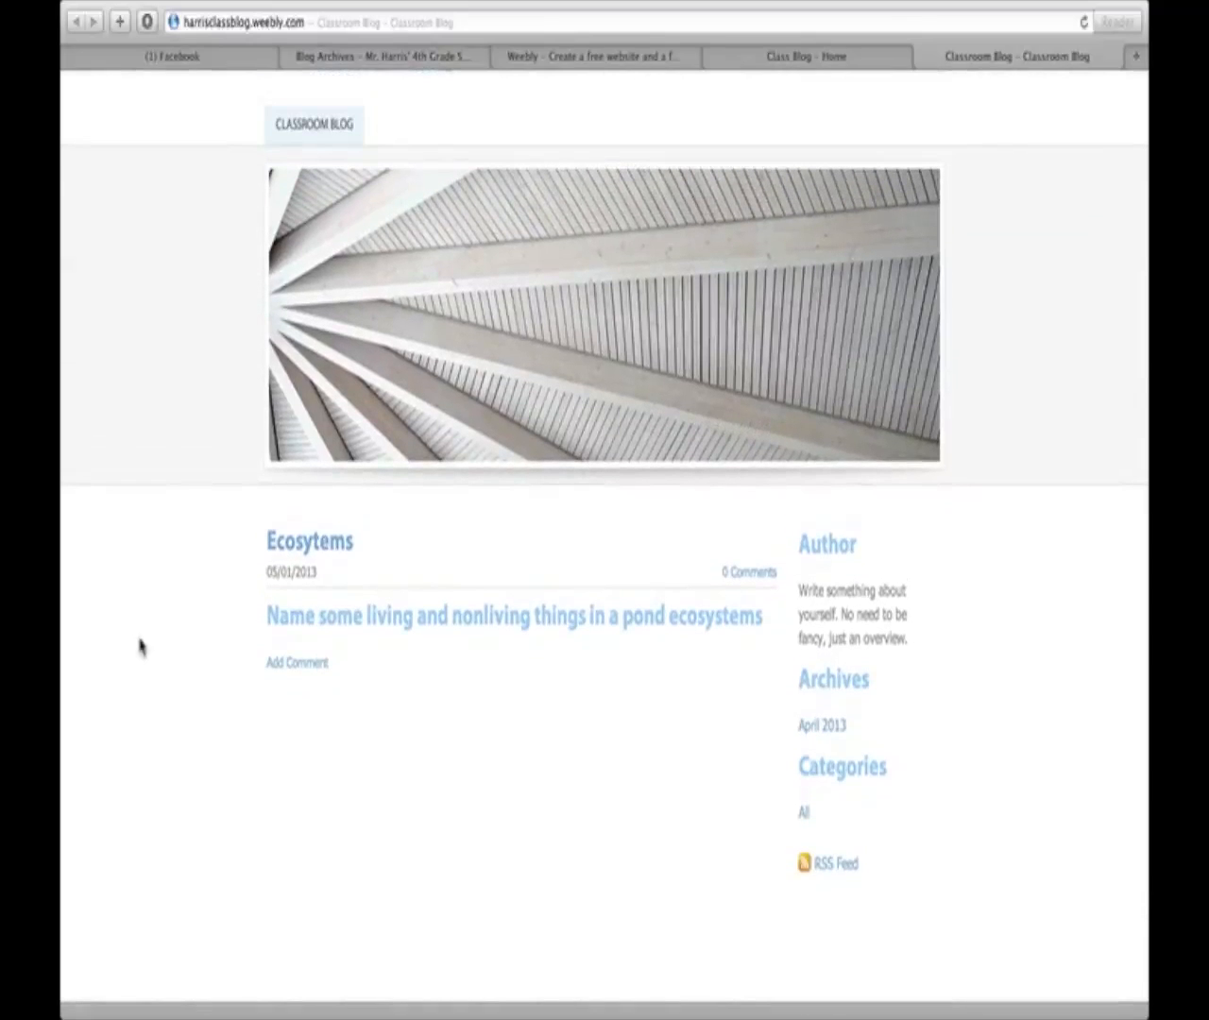
Submit a comment on the Ecosytems post with the student's name and the text "fish for living and water for nonliving".
left_click(286, 673)
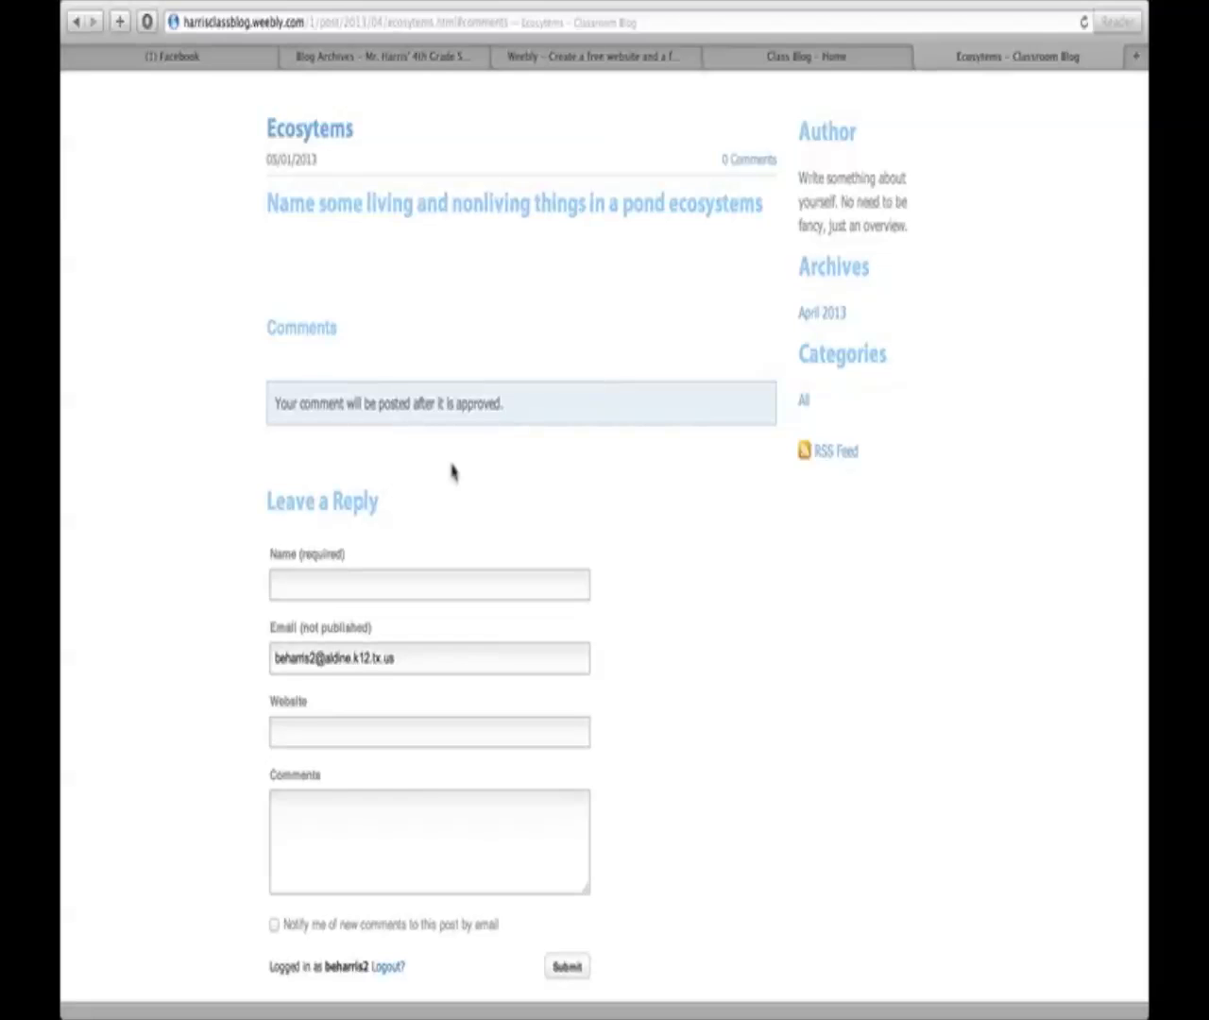
left_click(360, 583)
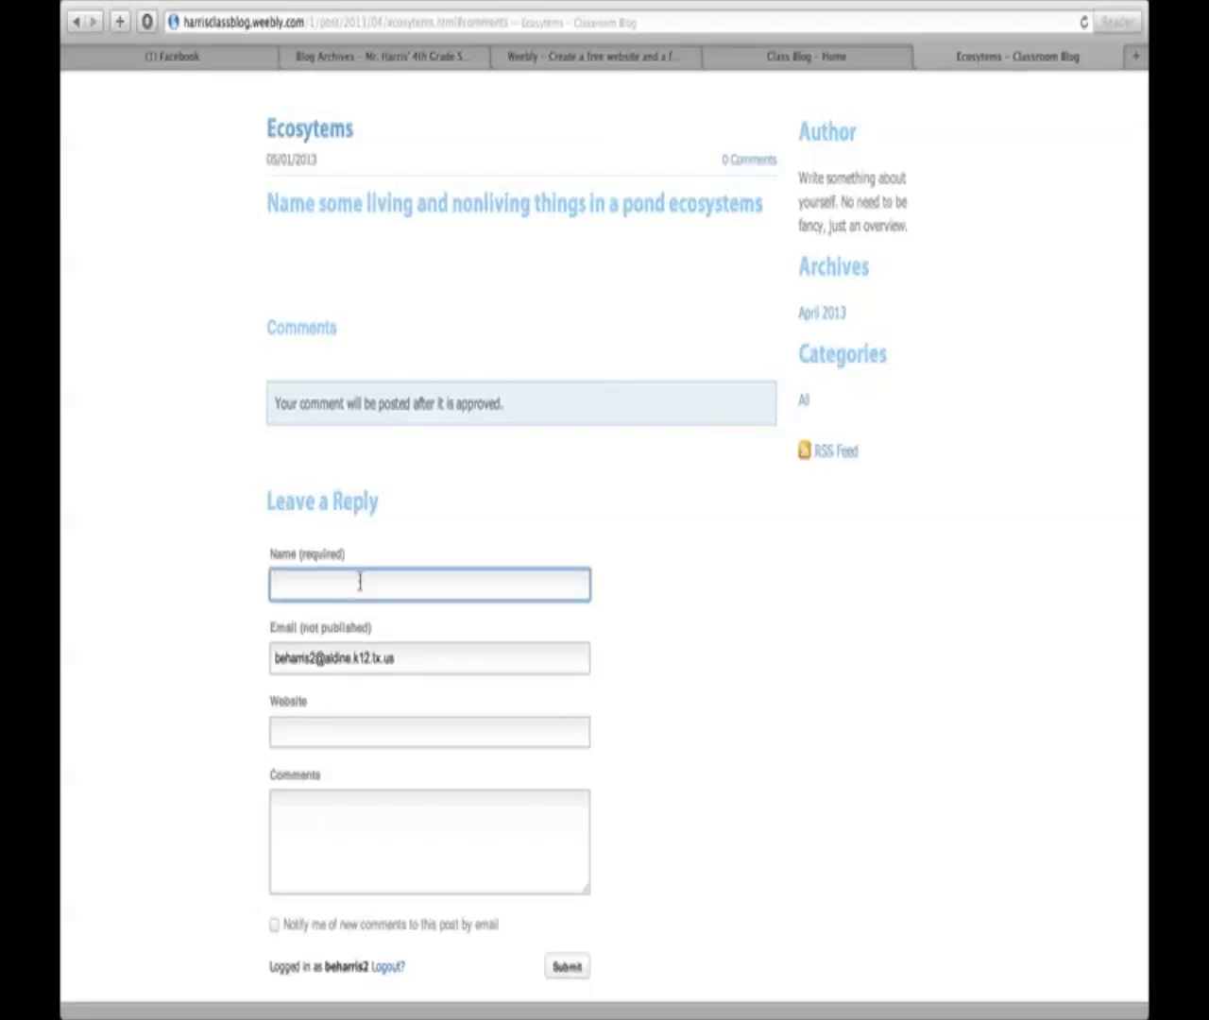
type("John")
type("S.")
left_click(338, 821)
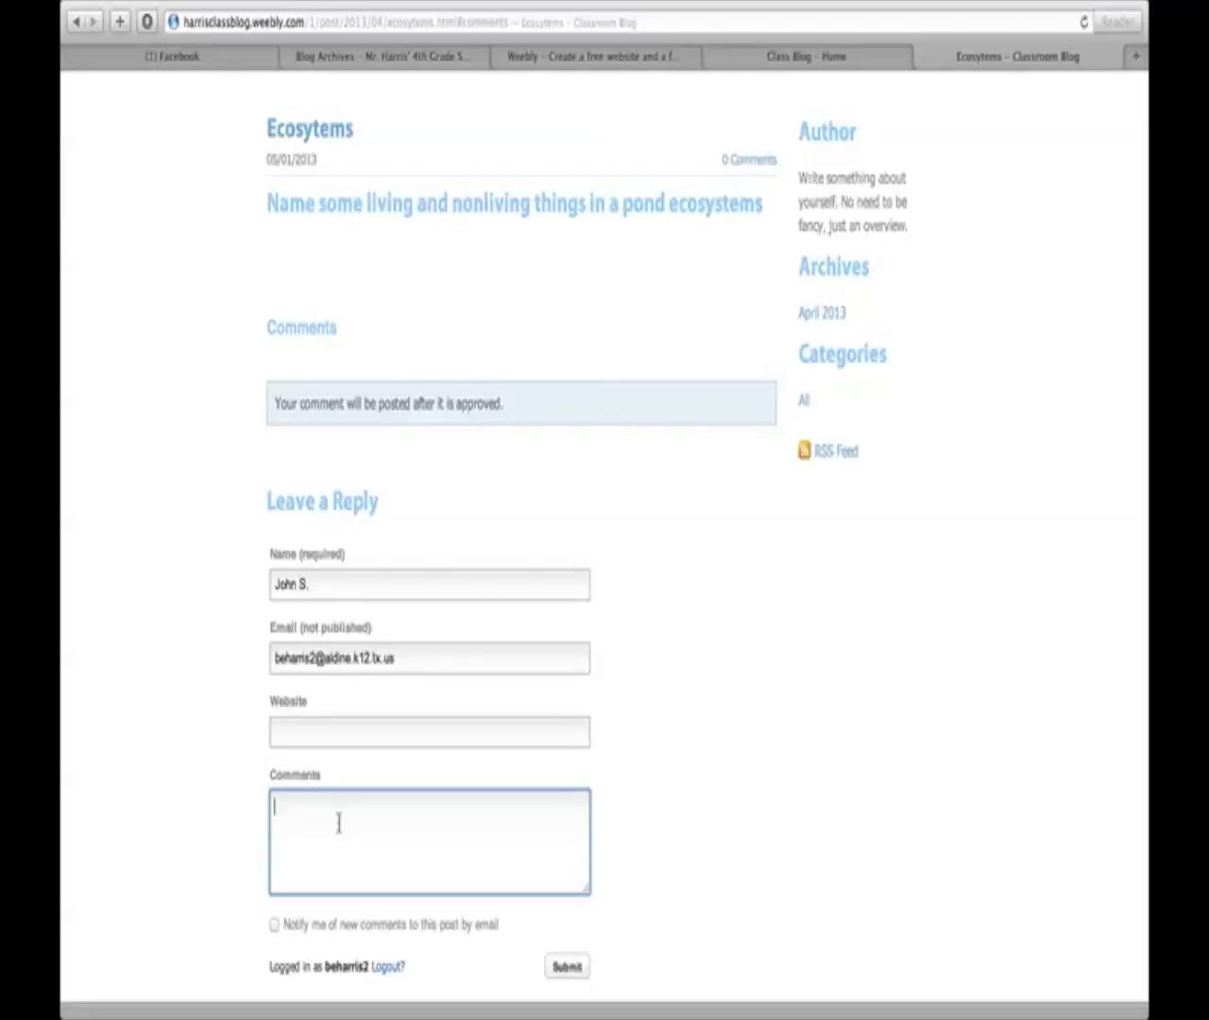
type("fish for living and water for nonliving")
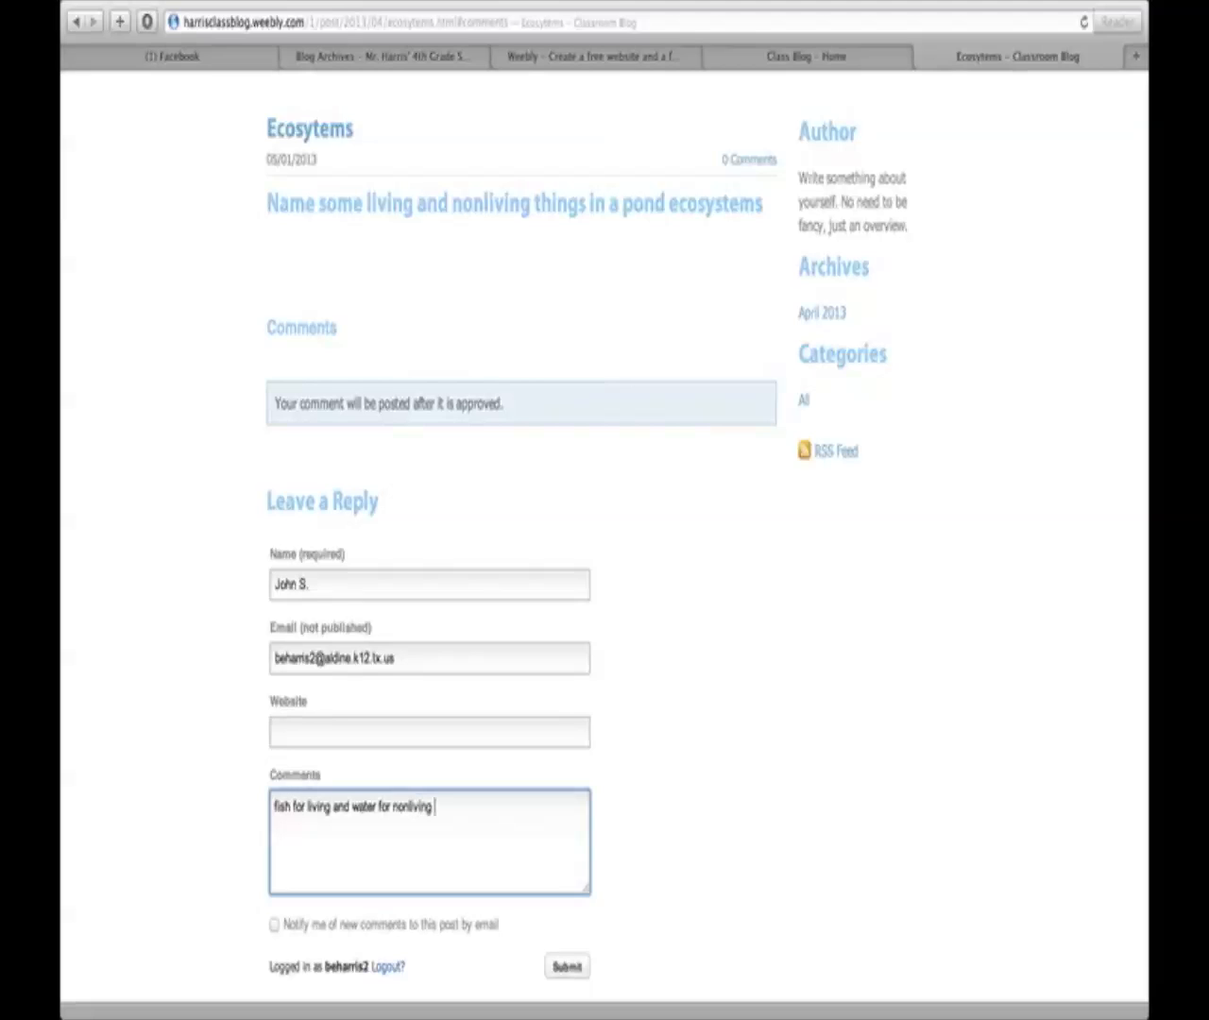
left_click(559, 977)
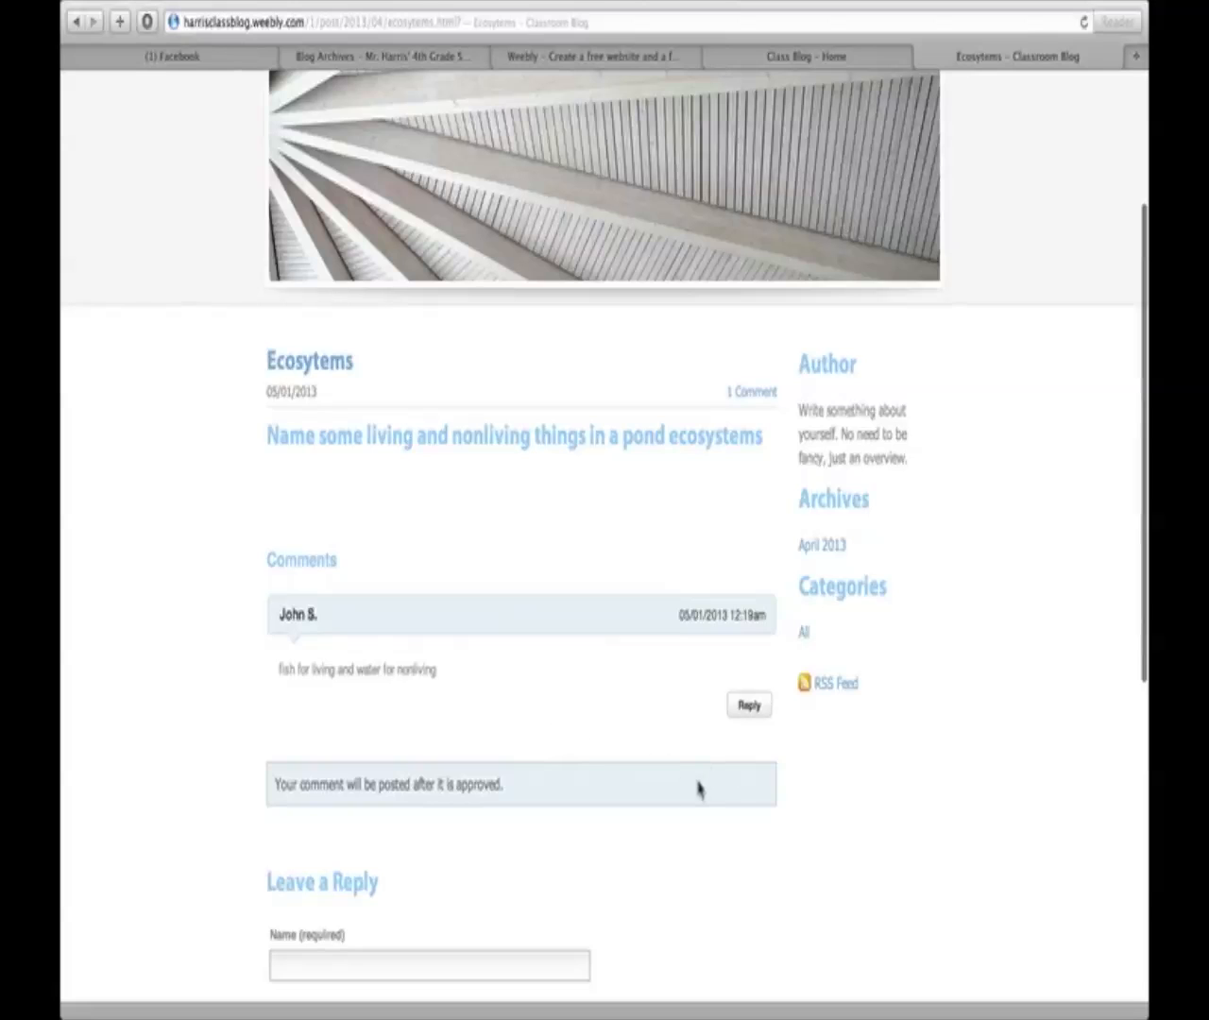
Review the submitted comment and the sidebar sections on the published Ecosytems post page.
scroll(645, 848, "down", 3)
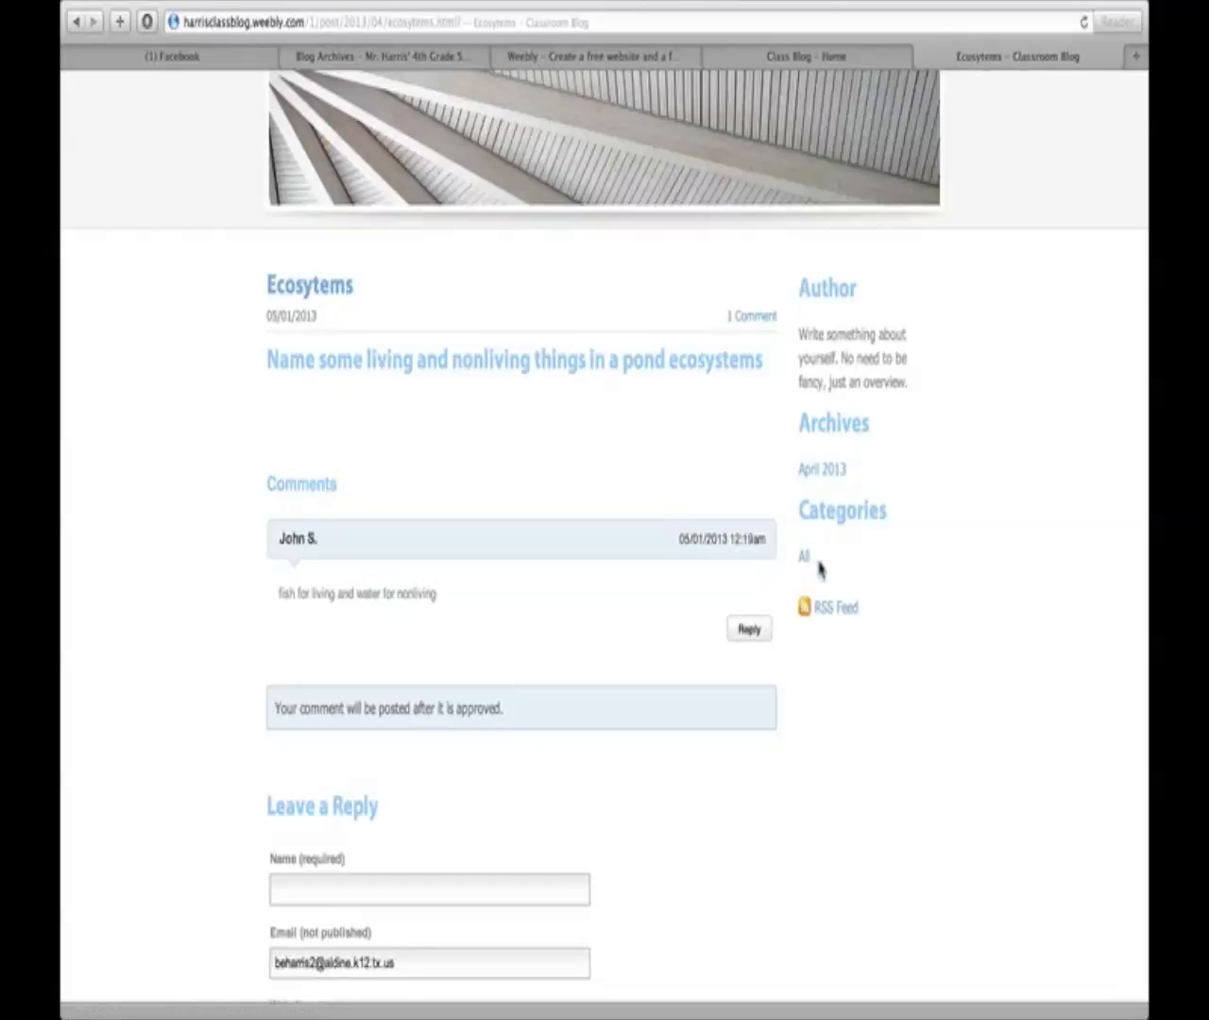
scroll(819, 568, "up", 5)
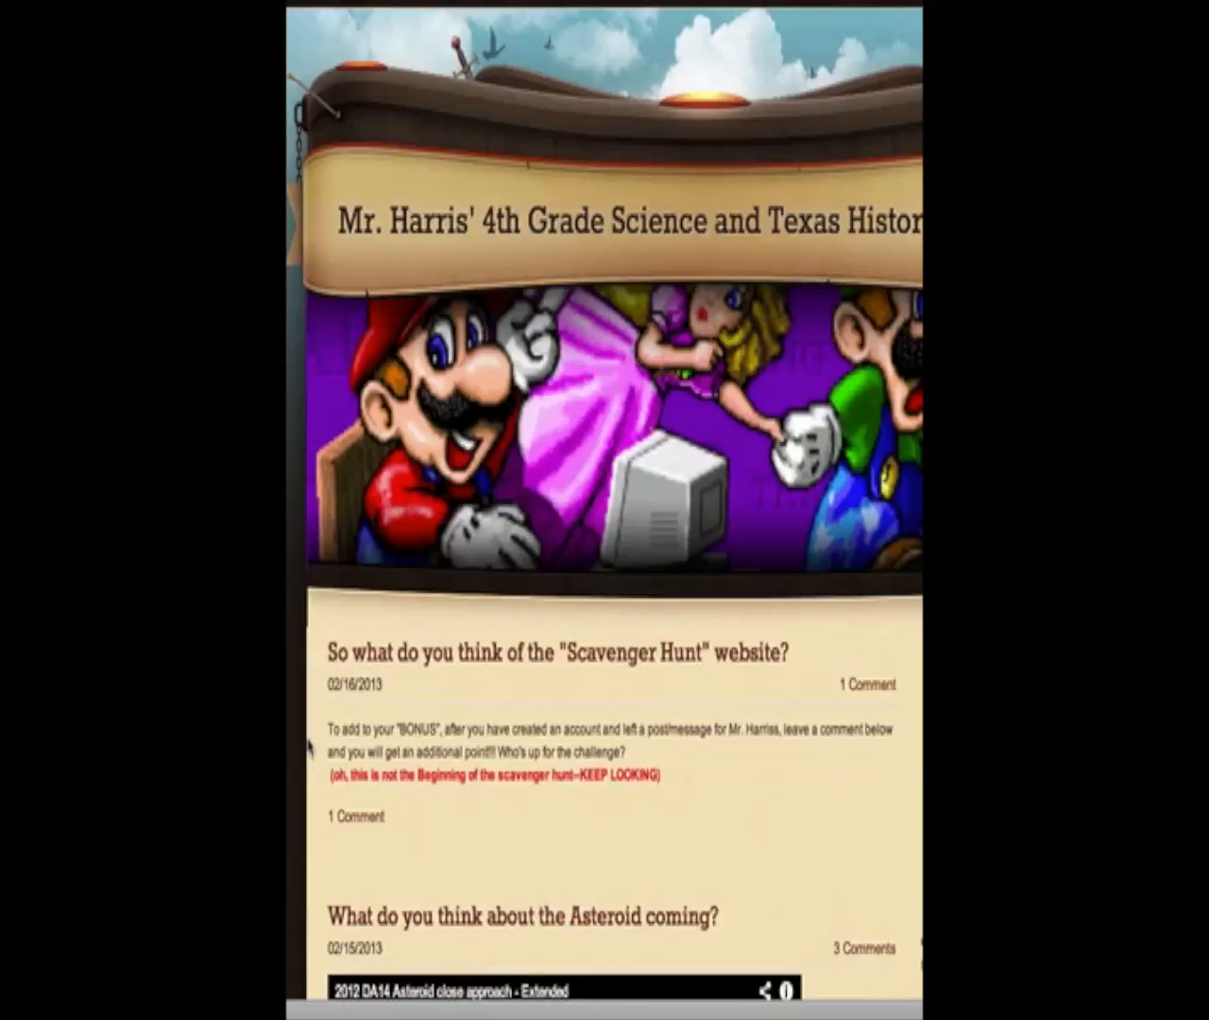
Look through the existing 4th grade science blog's question posts, from "Scavenger Hunt" to the "Person in a Bag" project with its embedded document and video.
scroll(309, 746, "down", 5)
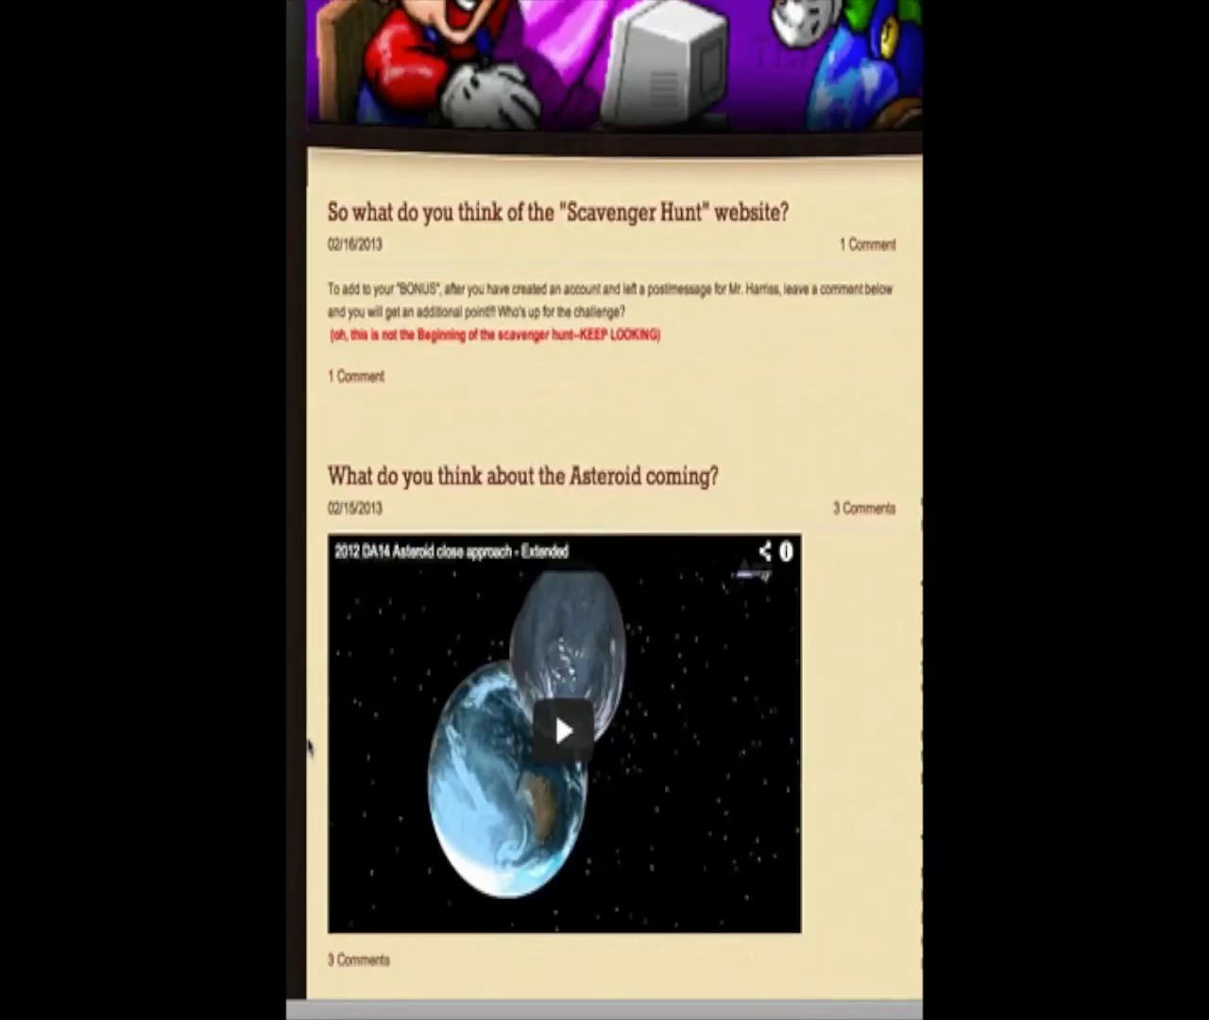
scroll(308, 746, "down", 2)
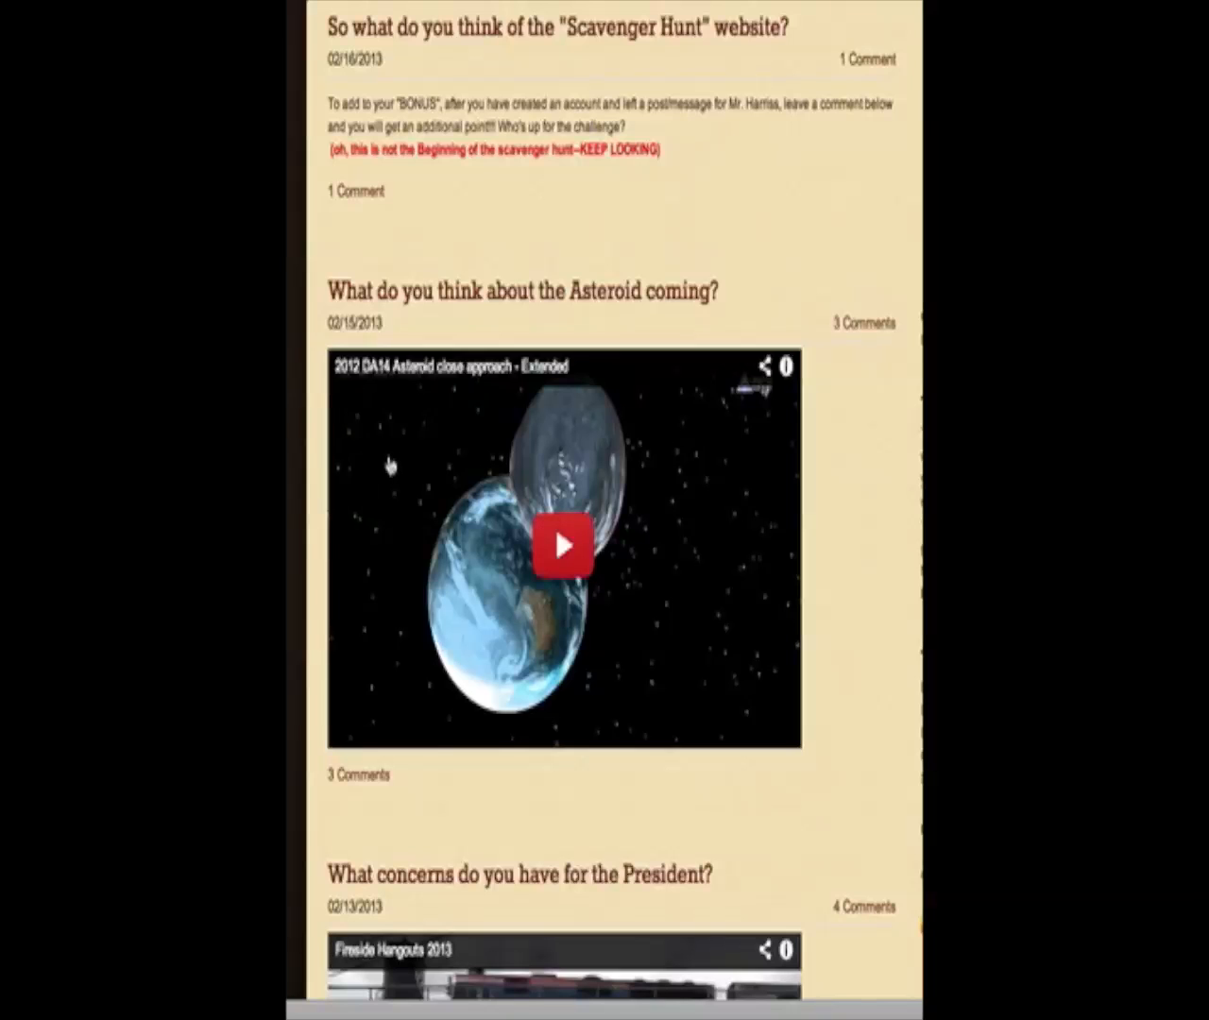
scroll(389, 464, "down", 5)
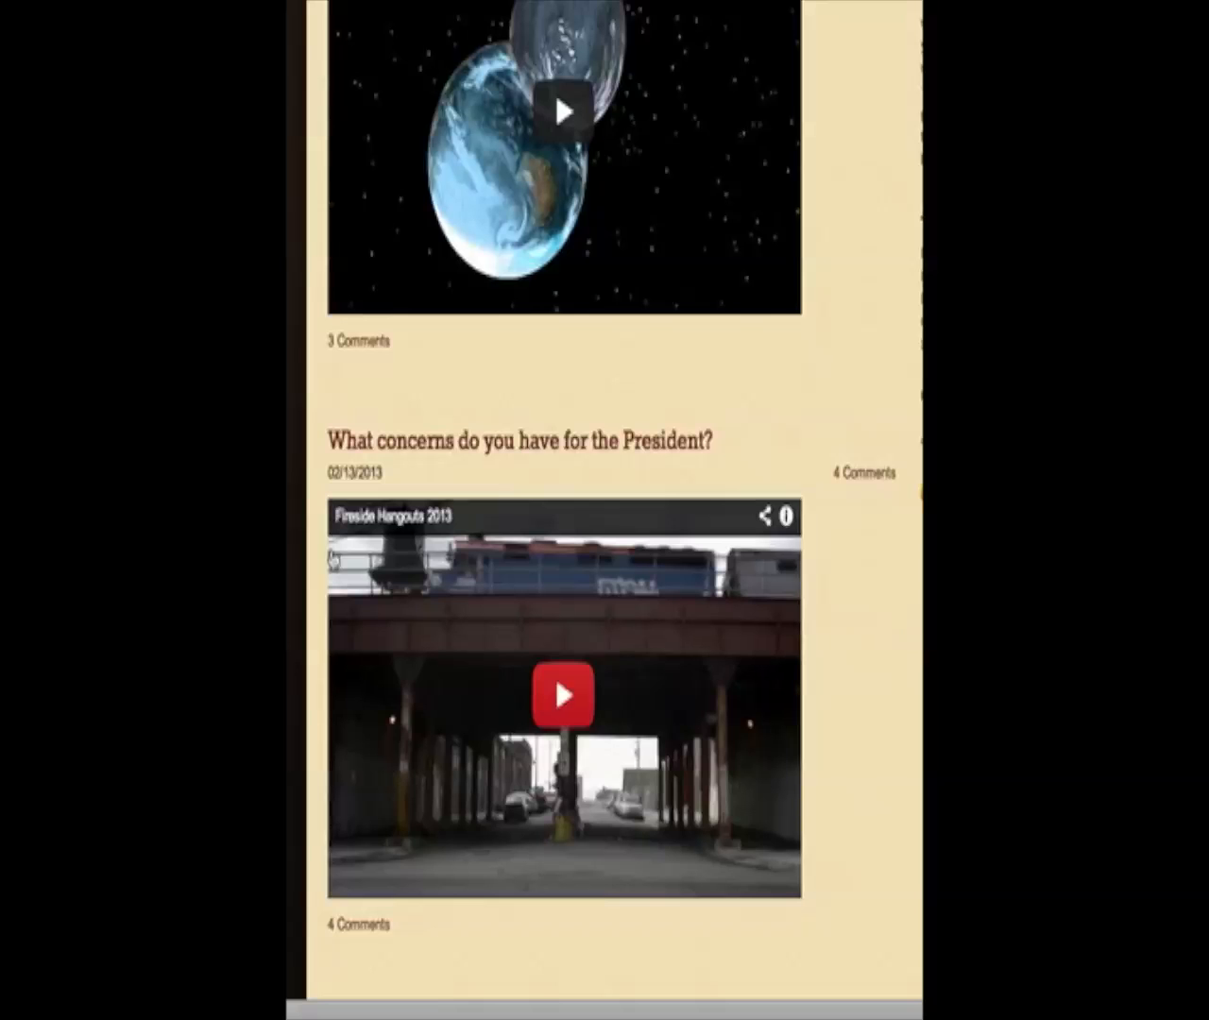
scroll(333, 559, "down", 3)
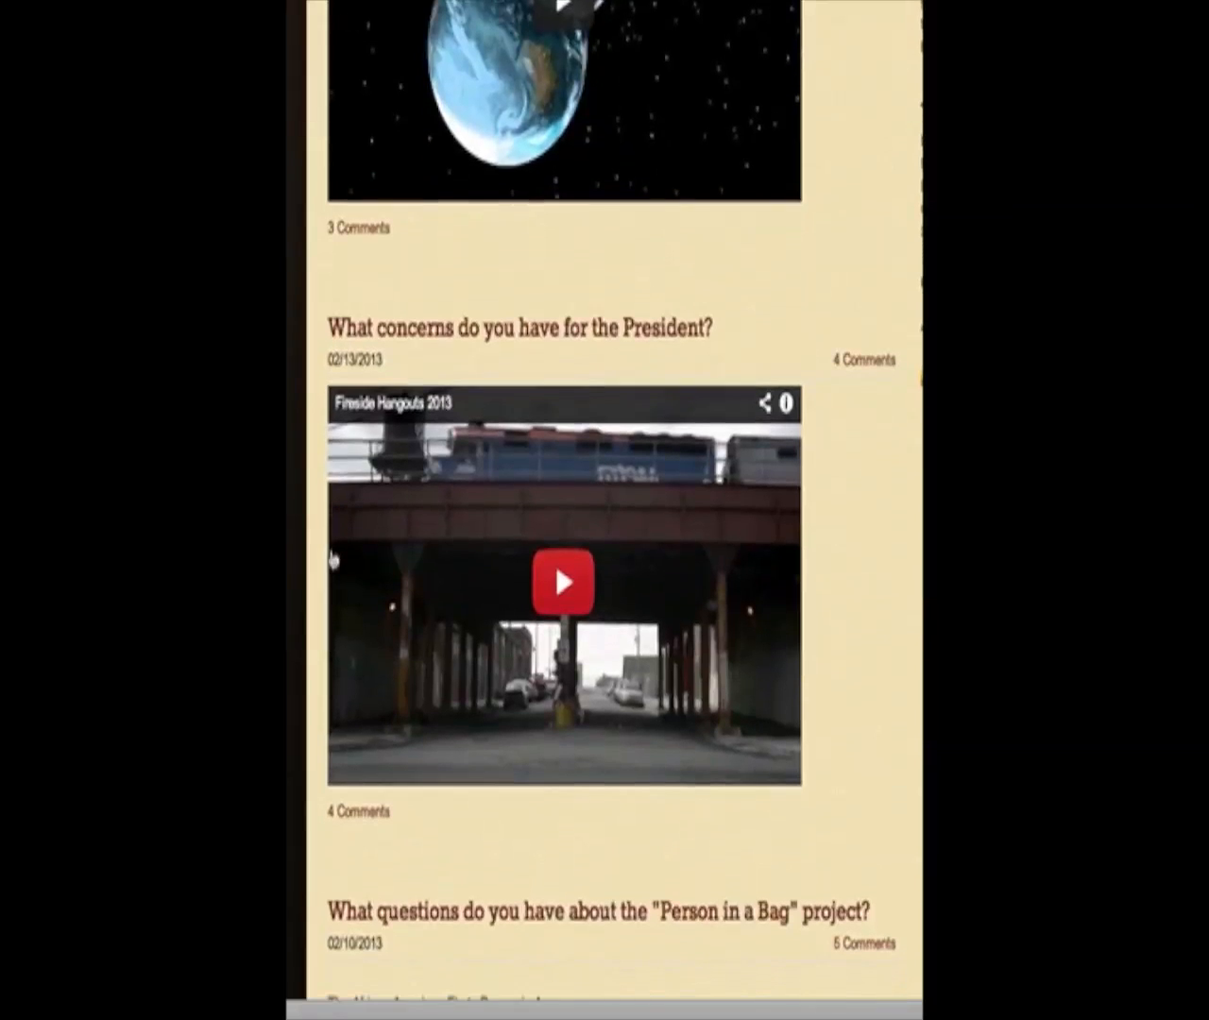
scroll(332, 559, "down", 5)
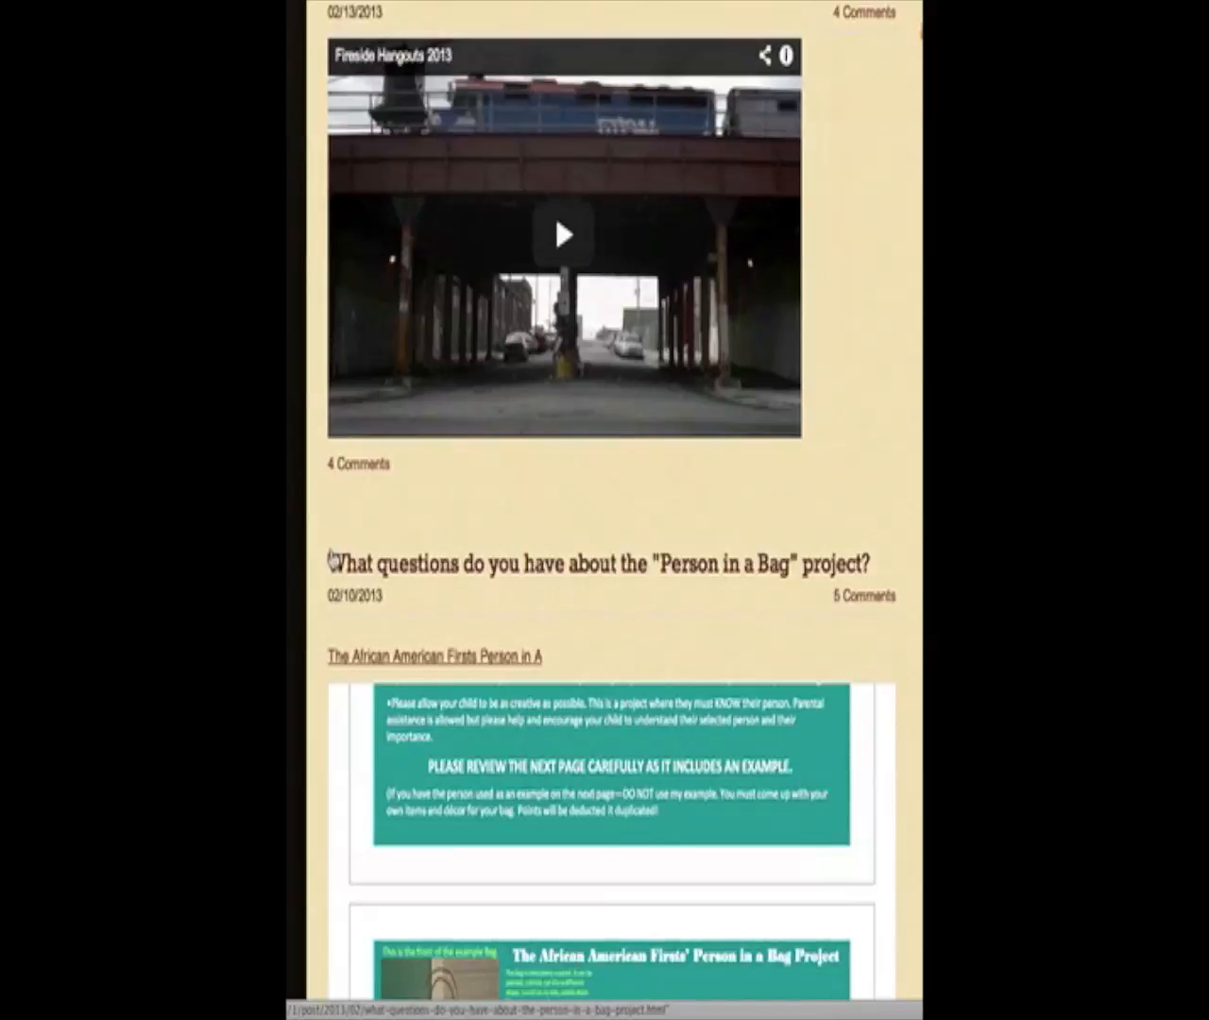
scroll(332, 559, "down", 2)
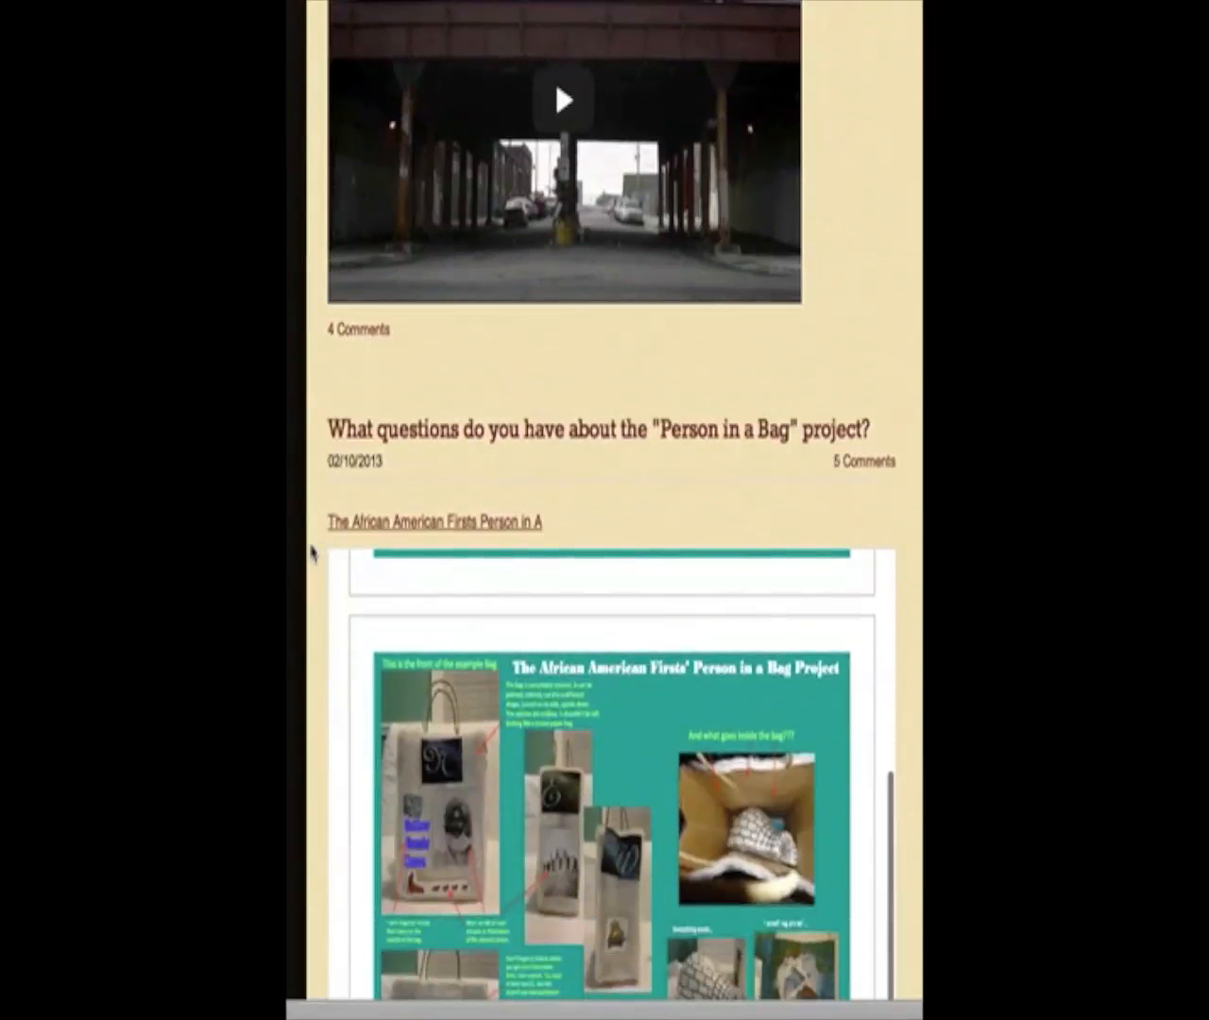
scroll(312, 554, "down", 6)
scroll(313, 553, "down", 3)
scroll(312, 553, "up", 2)
scroll(313, 554, "down", 5)
scroll(313, 553, "down", 1)
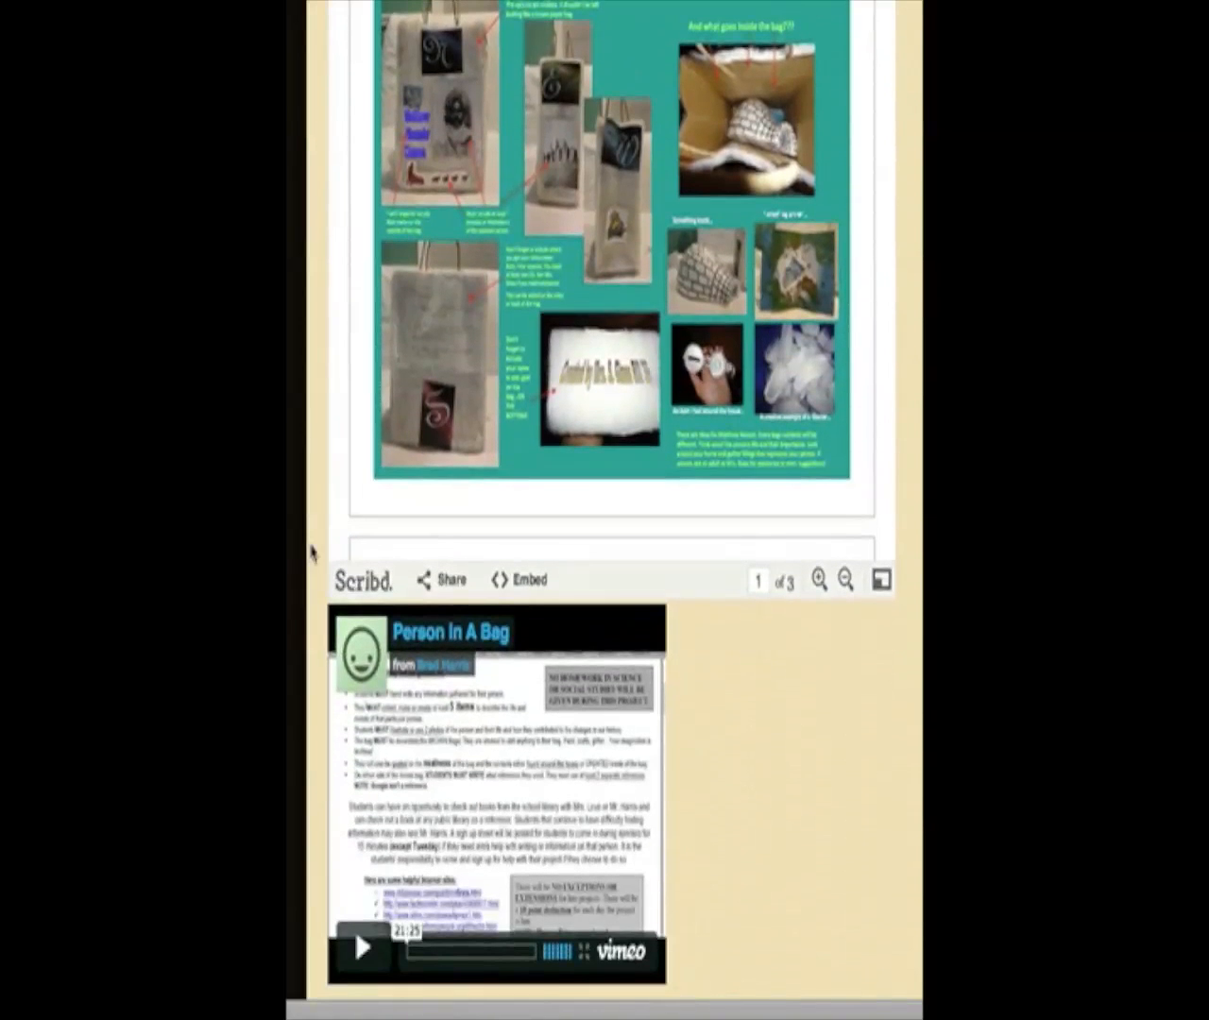